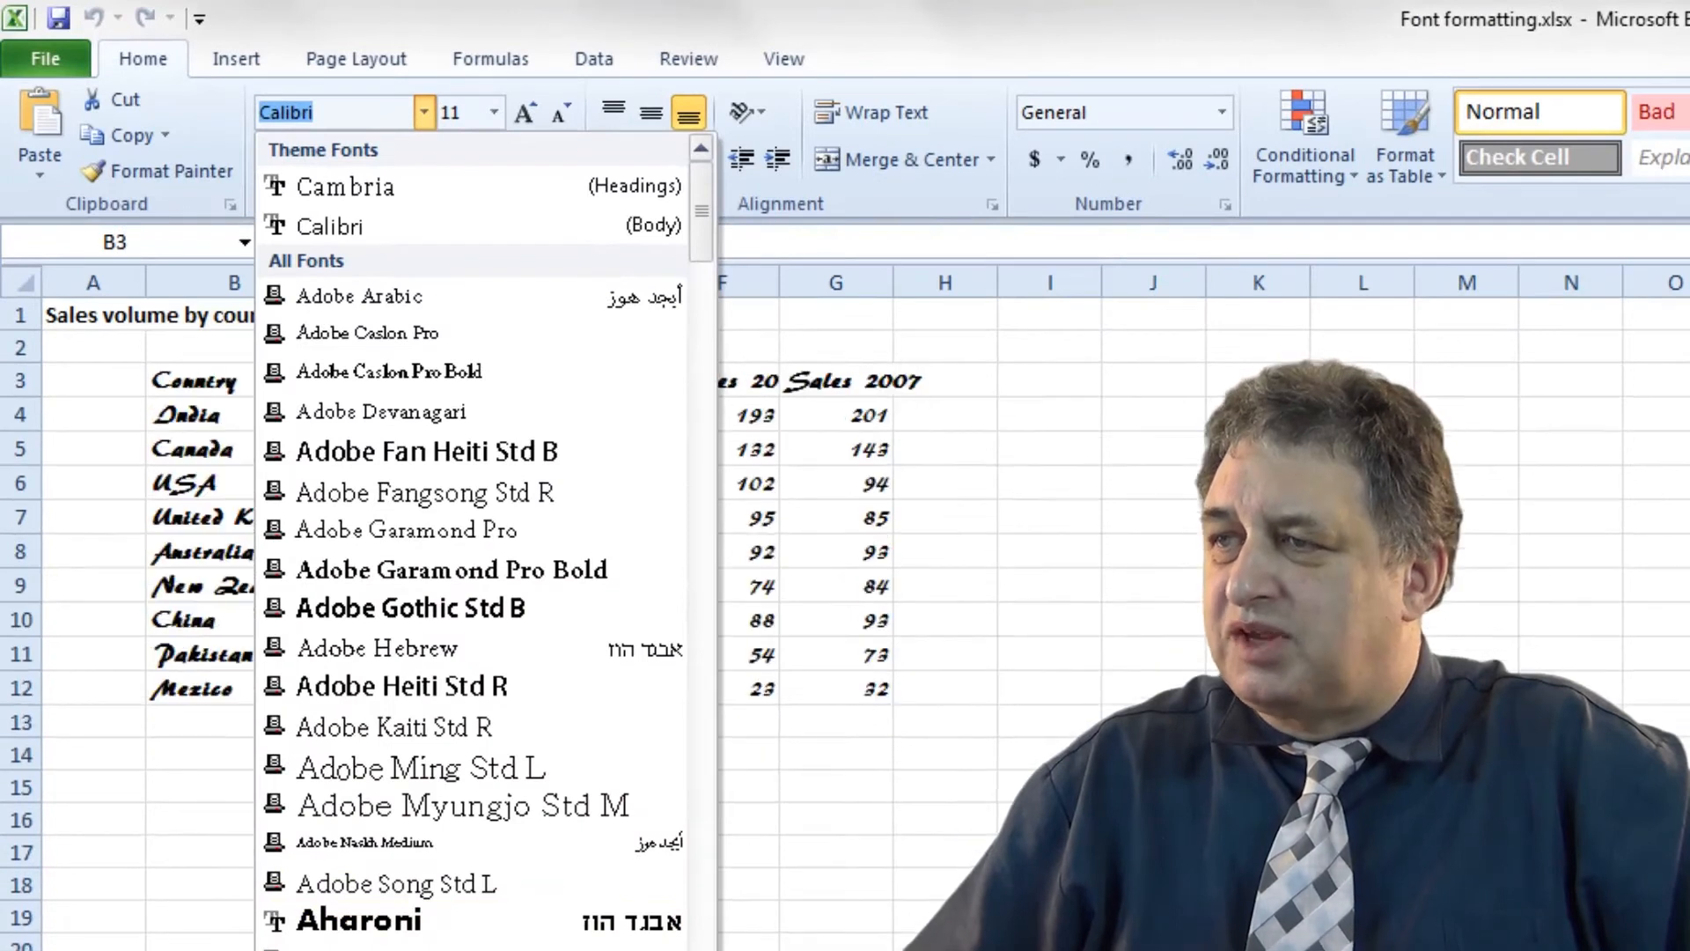
Apply the SimSun font to the sales table, then undo it back to Calibri.
click(498, 841)
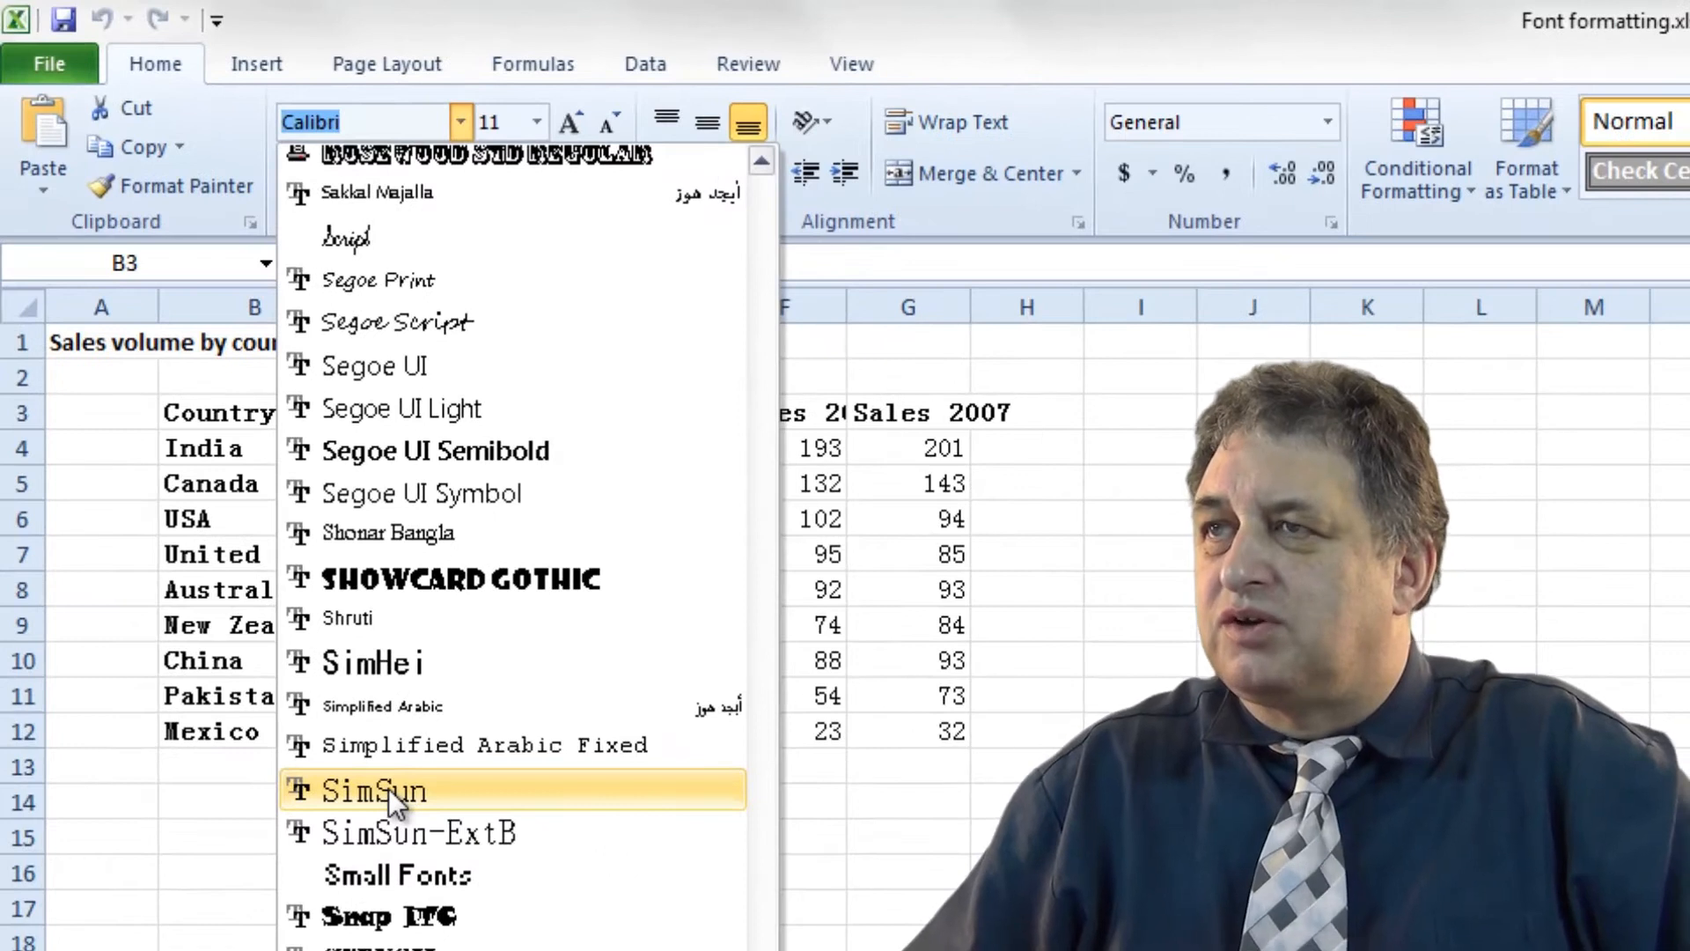
click(389, 788)
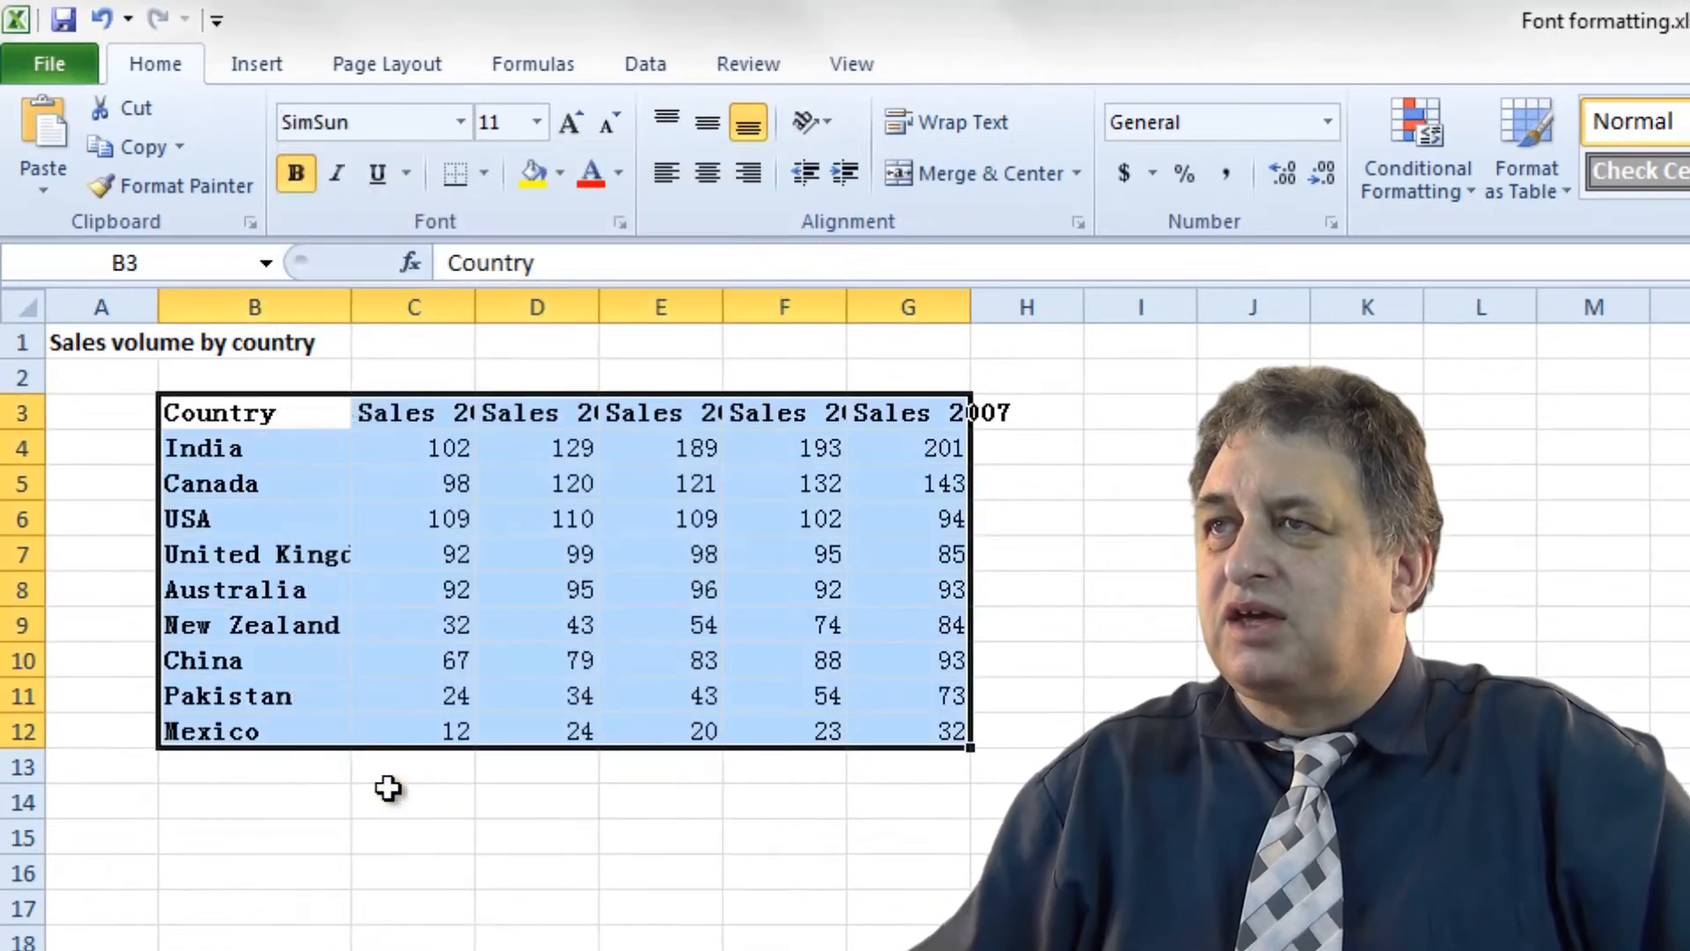
click(401, 808)
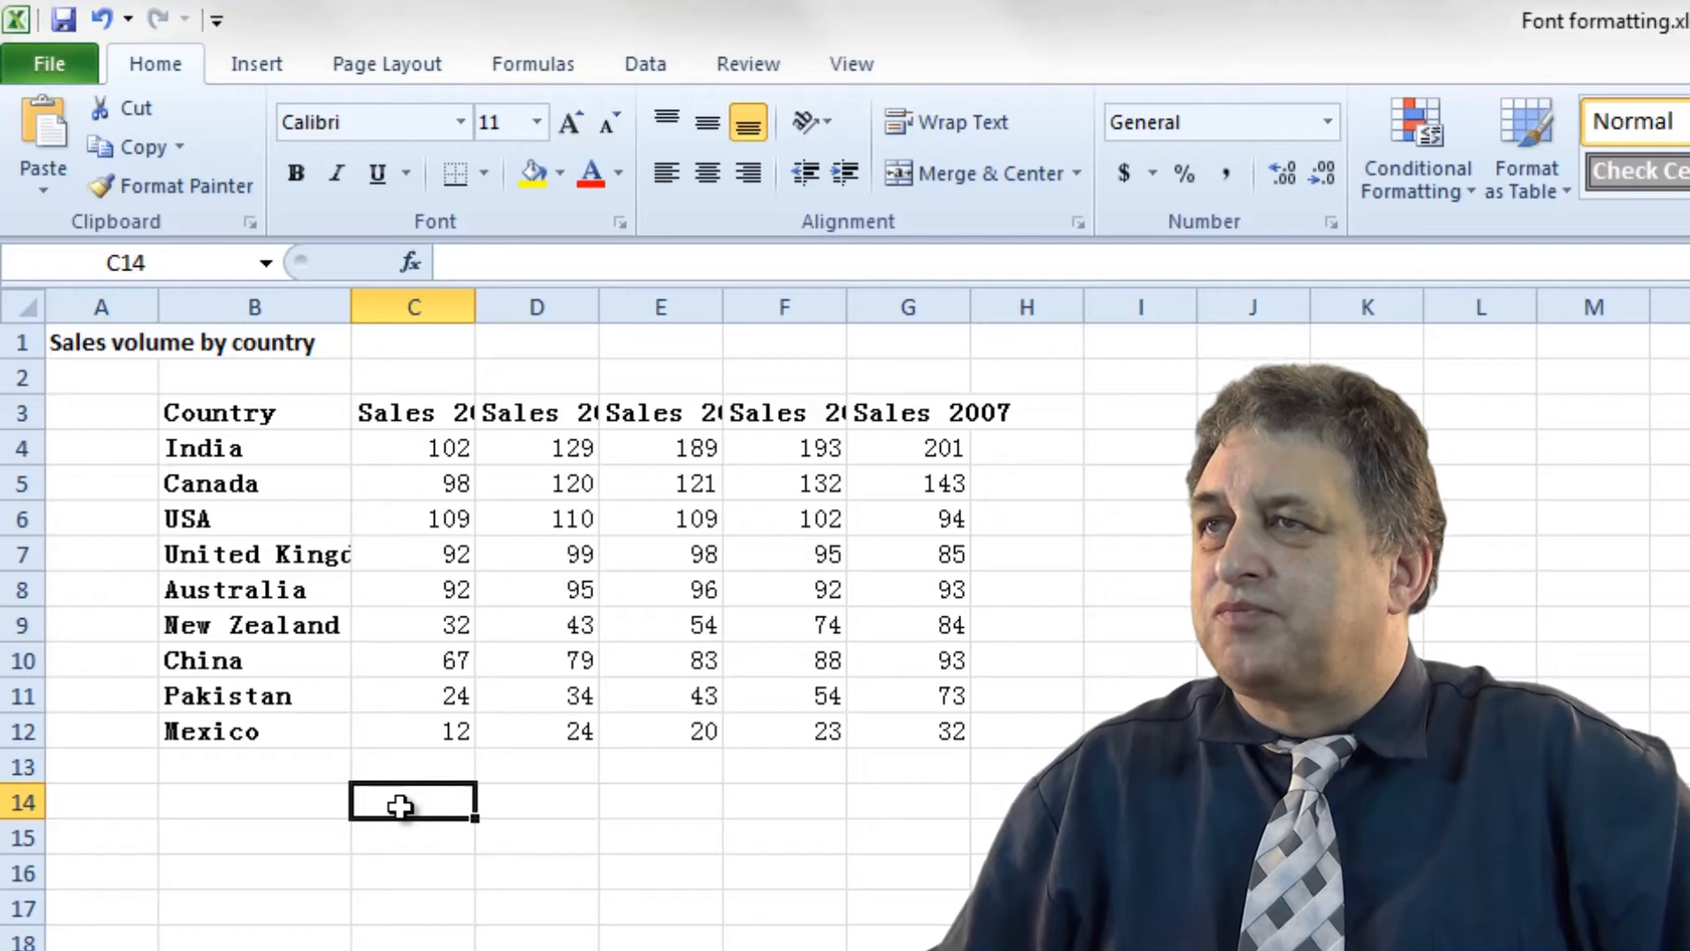
click(103, 24)
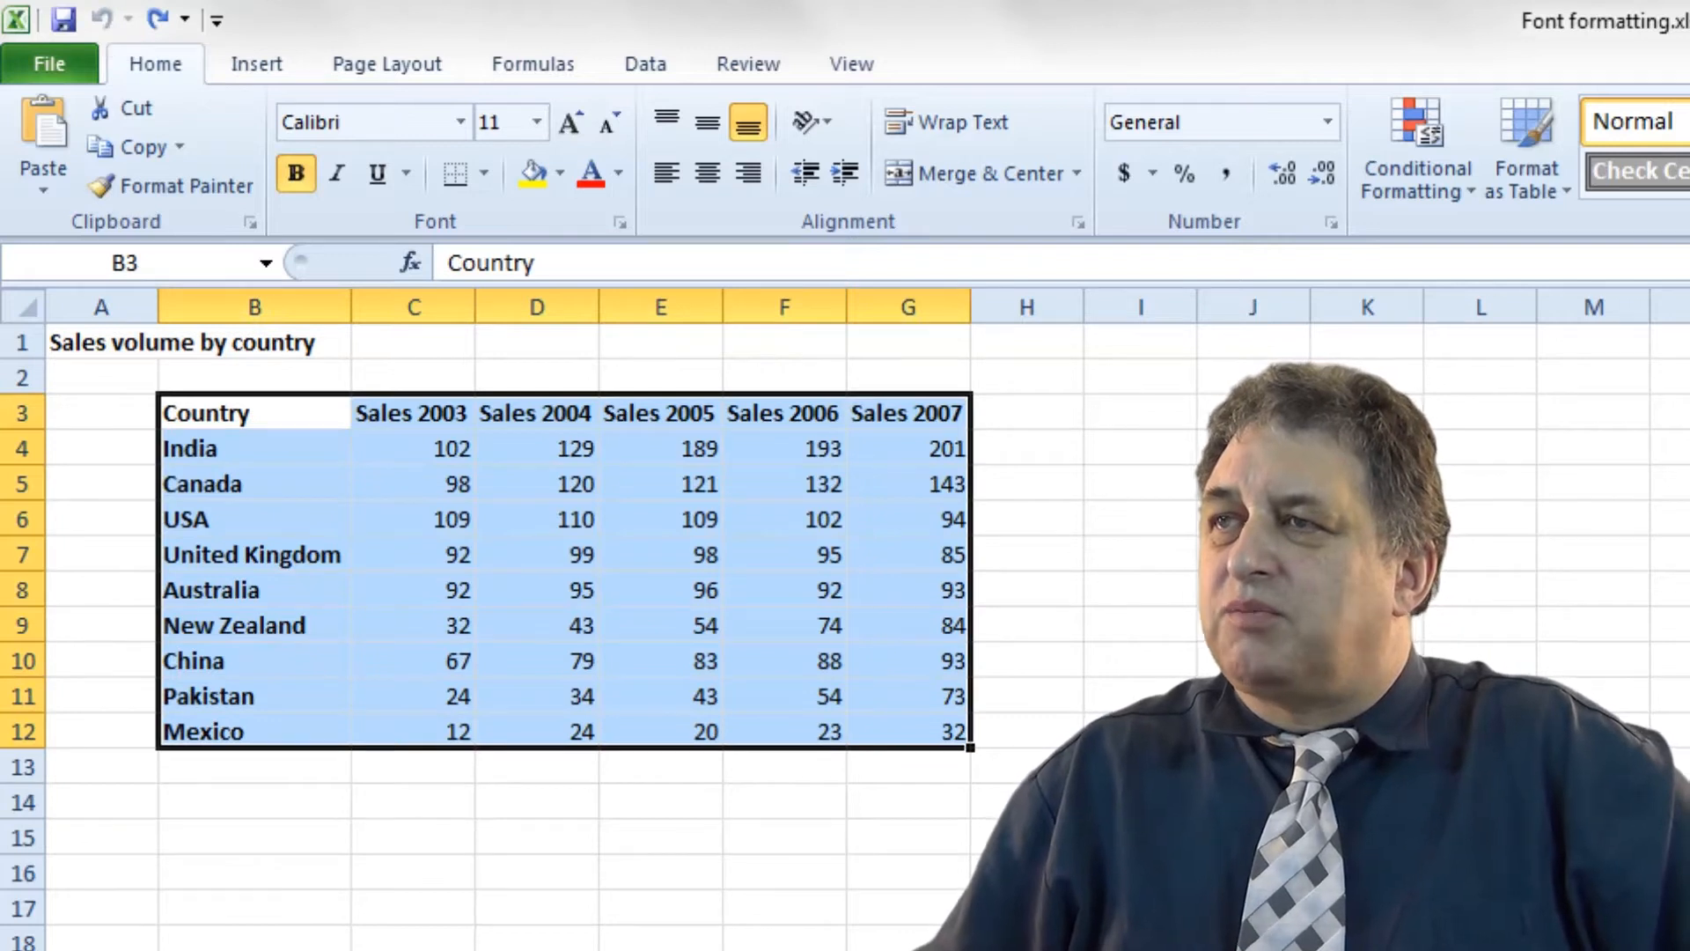
click(414, 950)
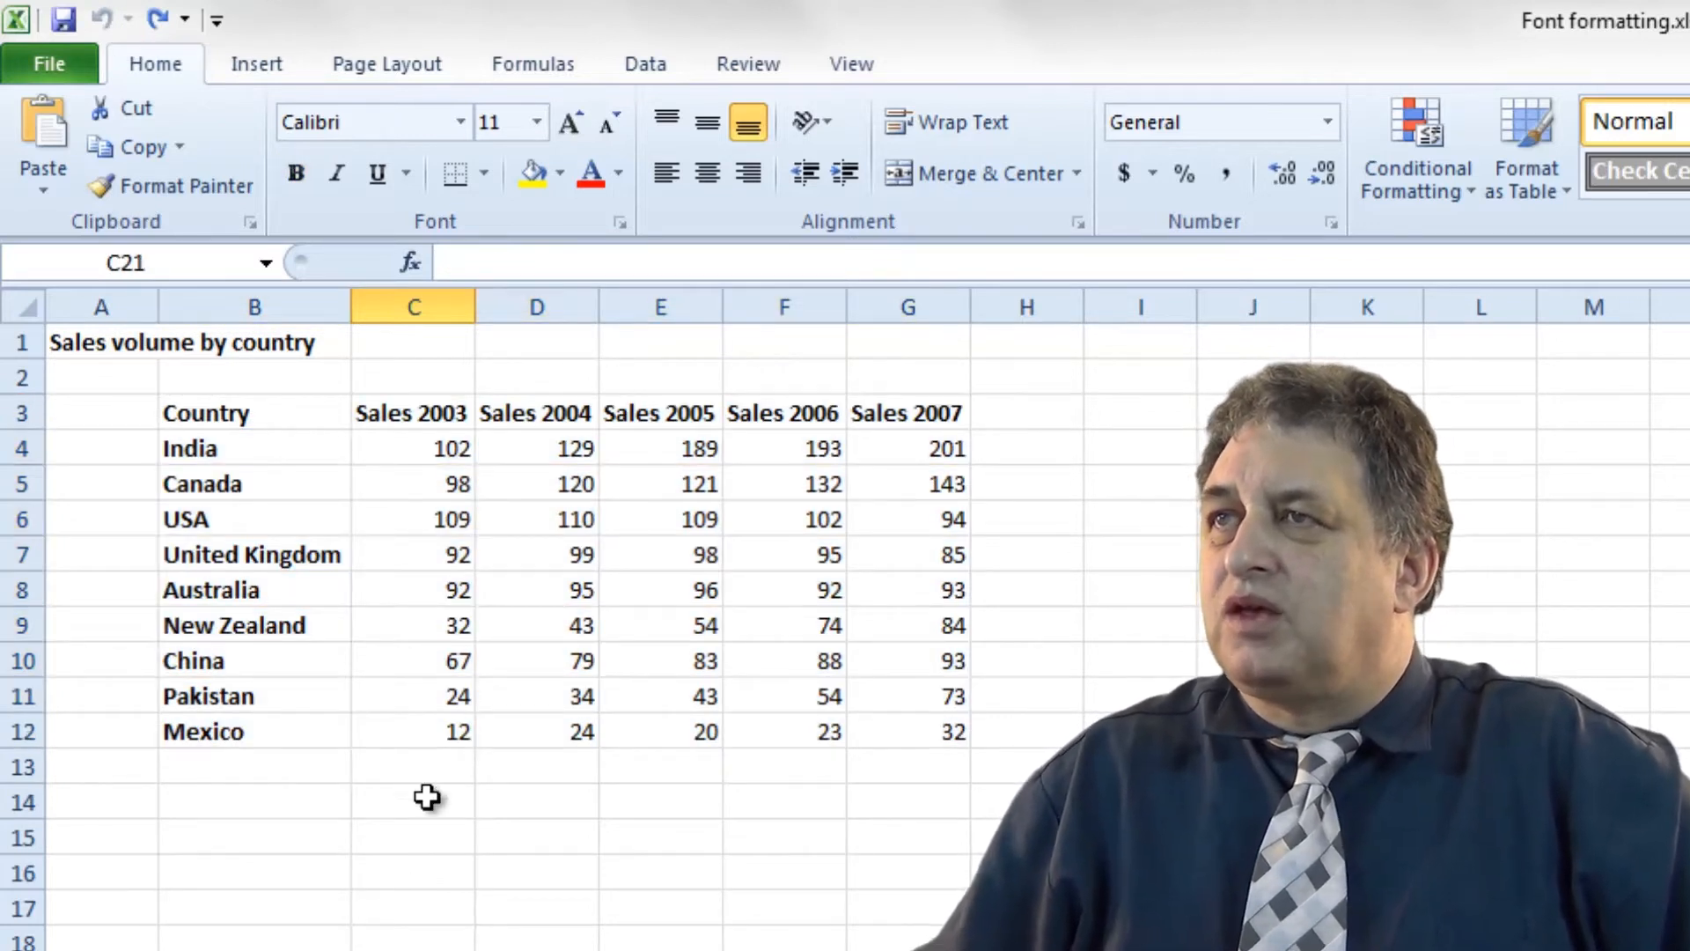
drag(291, 419, 928, 728)
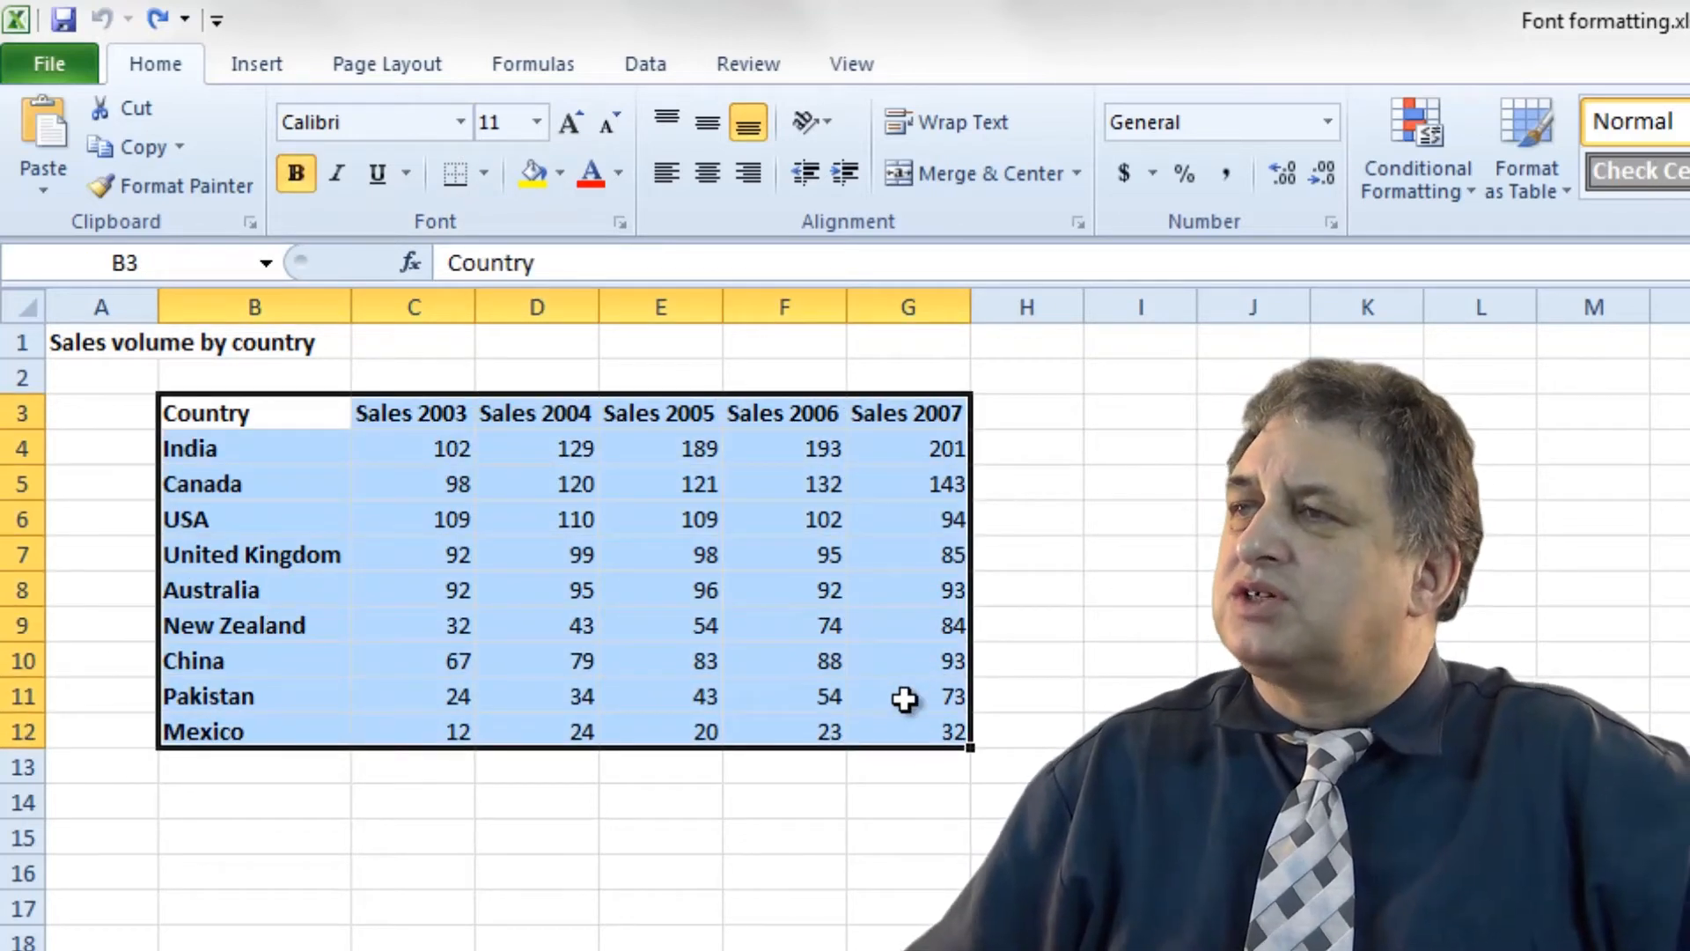
click(461, 122)
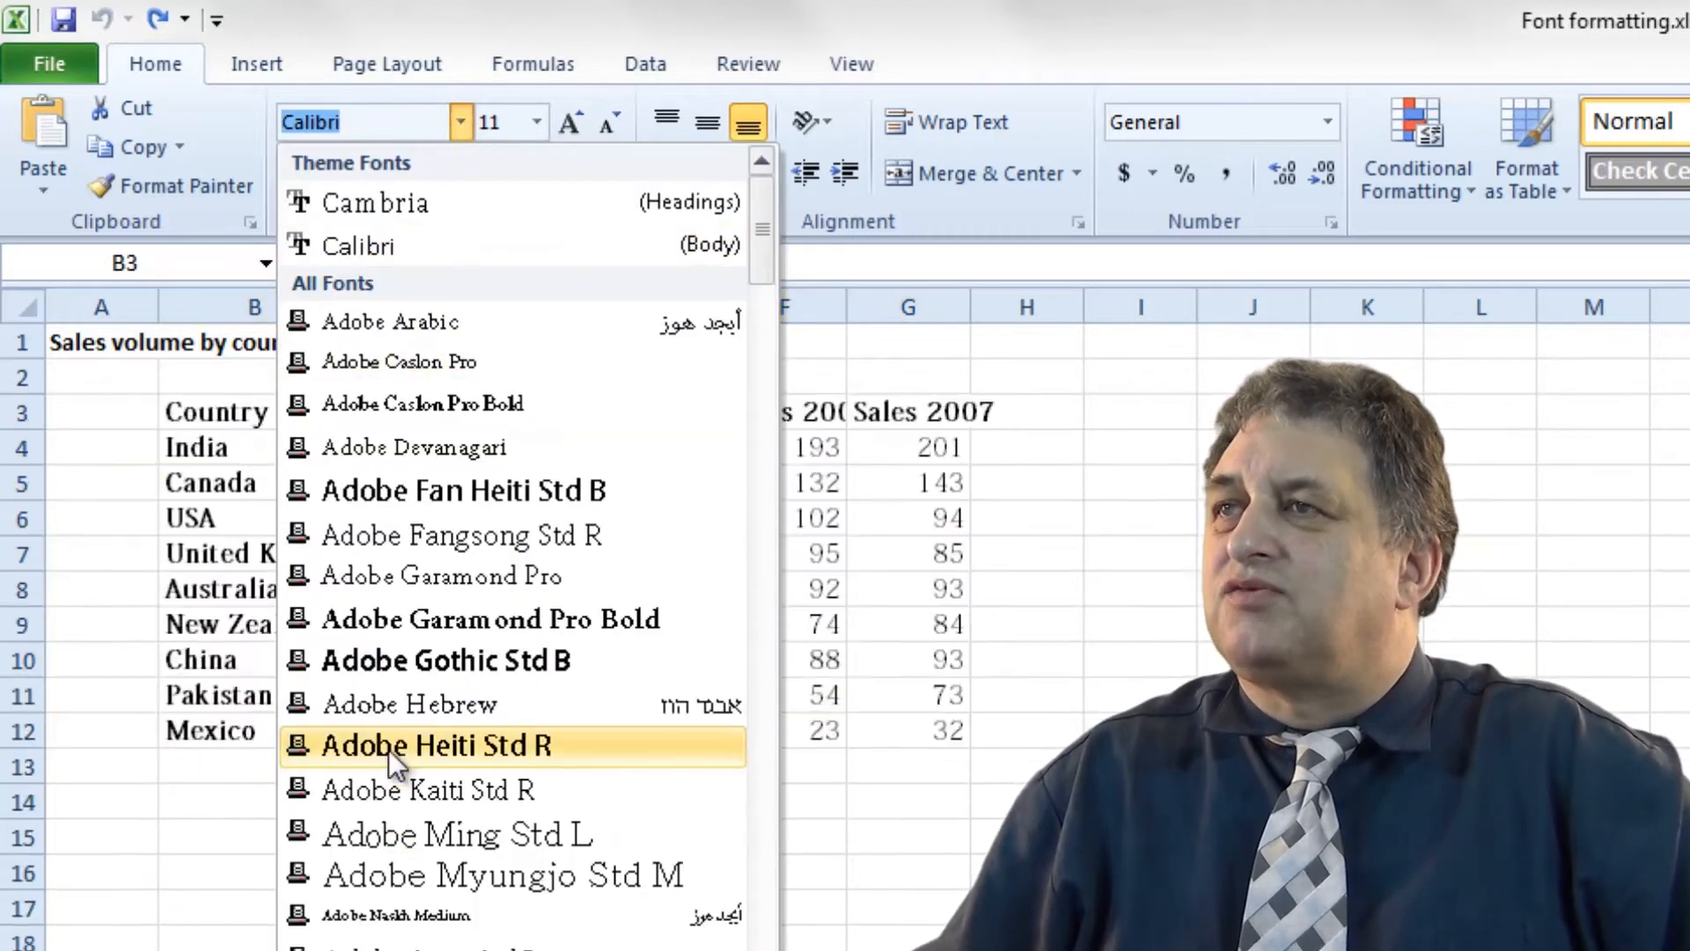
key(Escape)
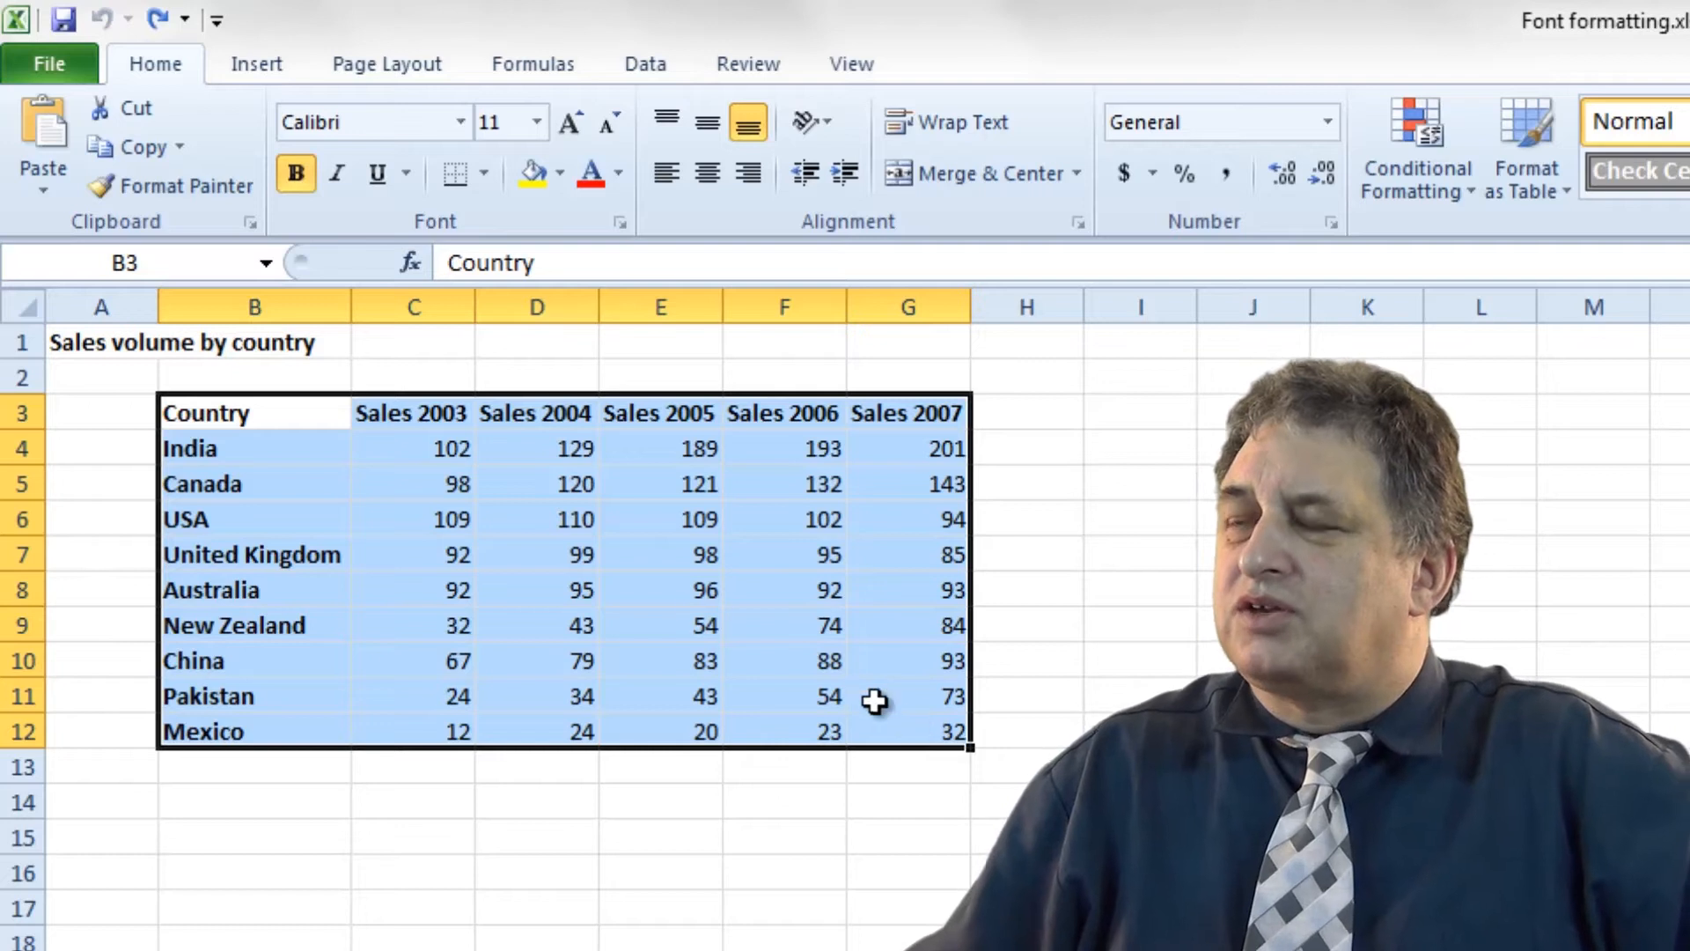
Set the table text to 20 point, undo it, and reselect B3:G12.
click(539, 120)
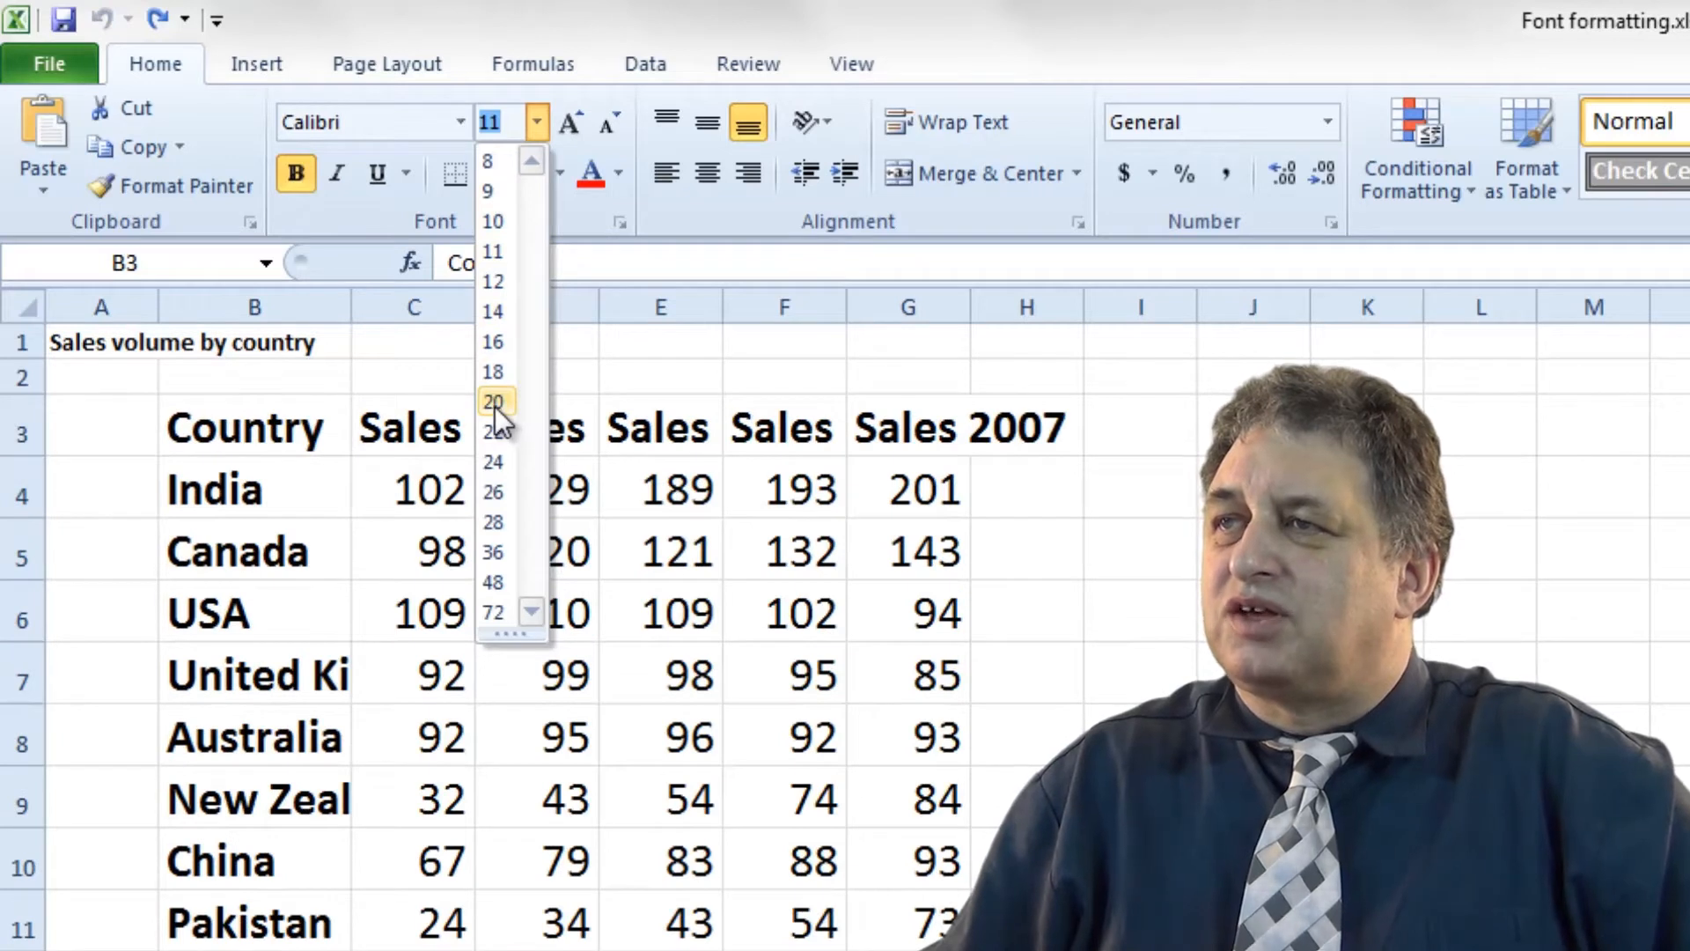
click(494, 403)
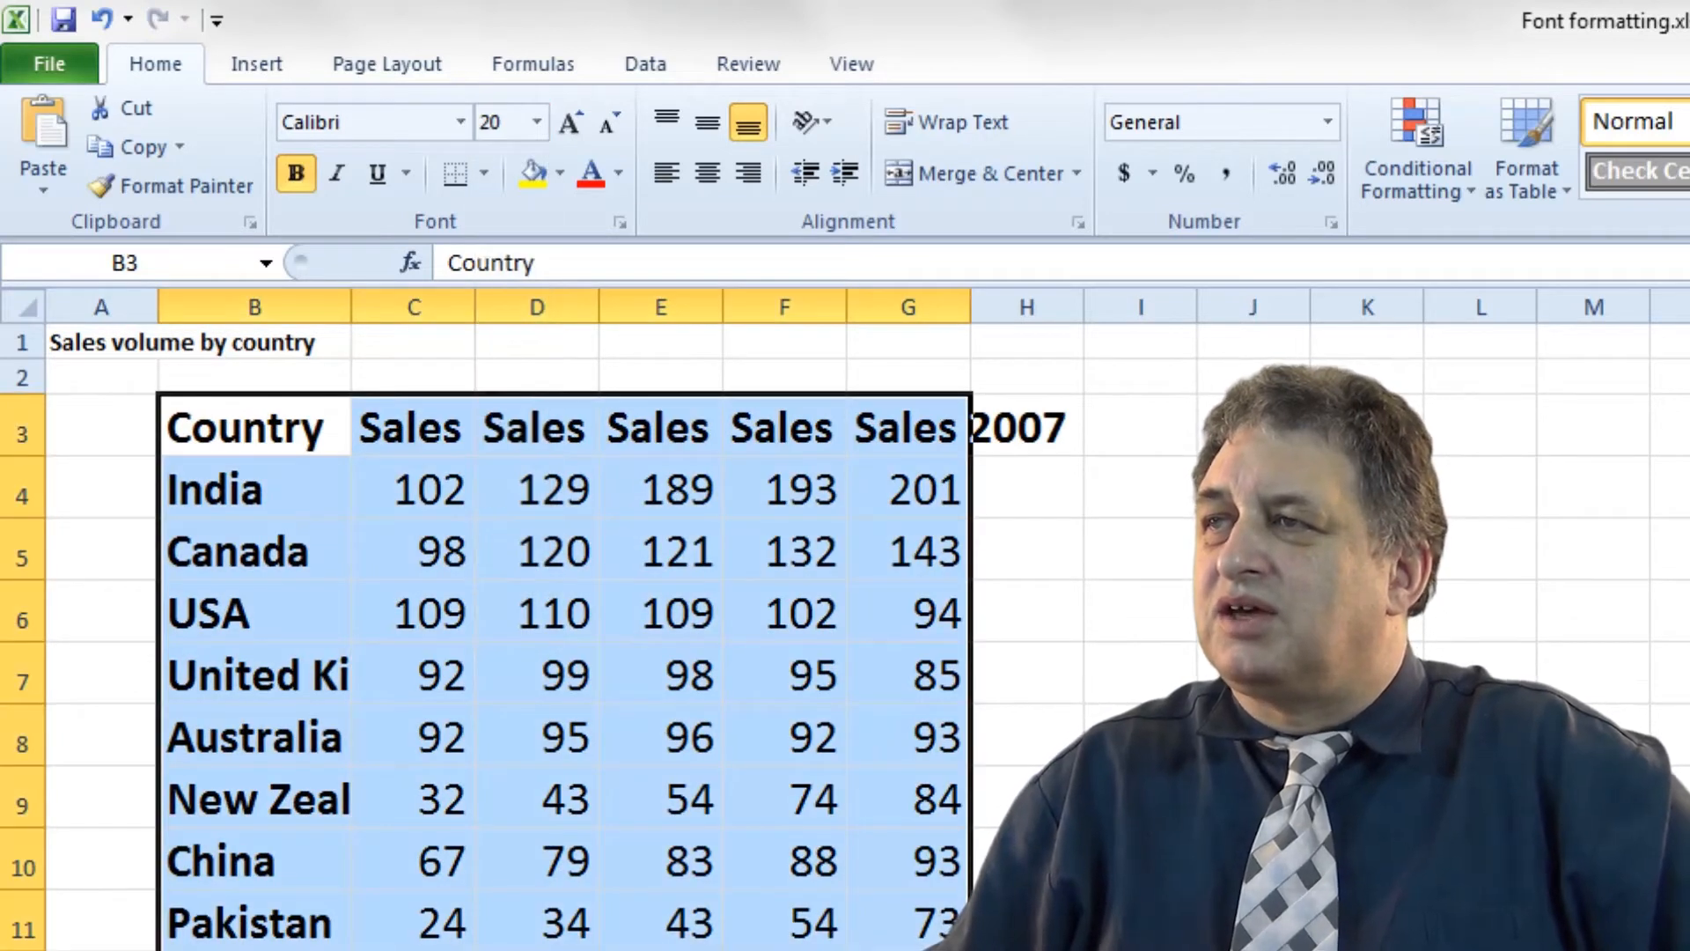
click(414, 950)
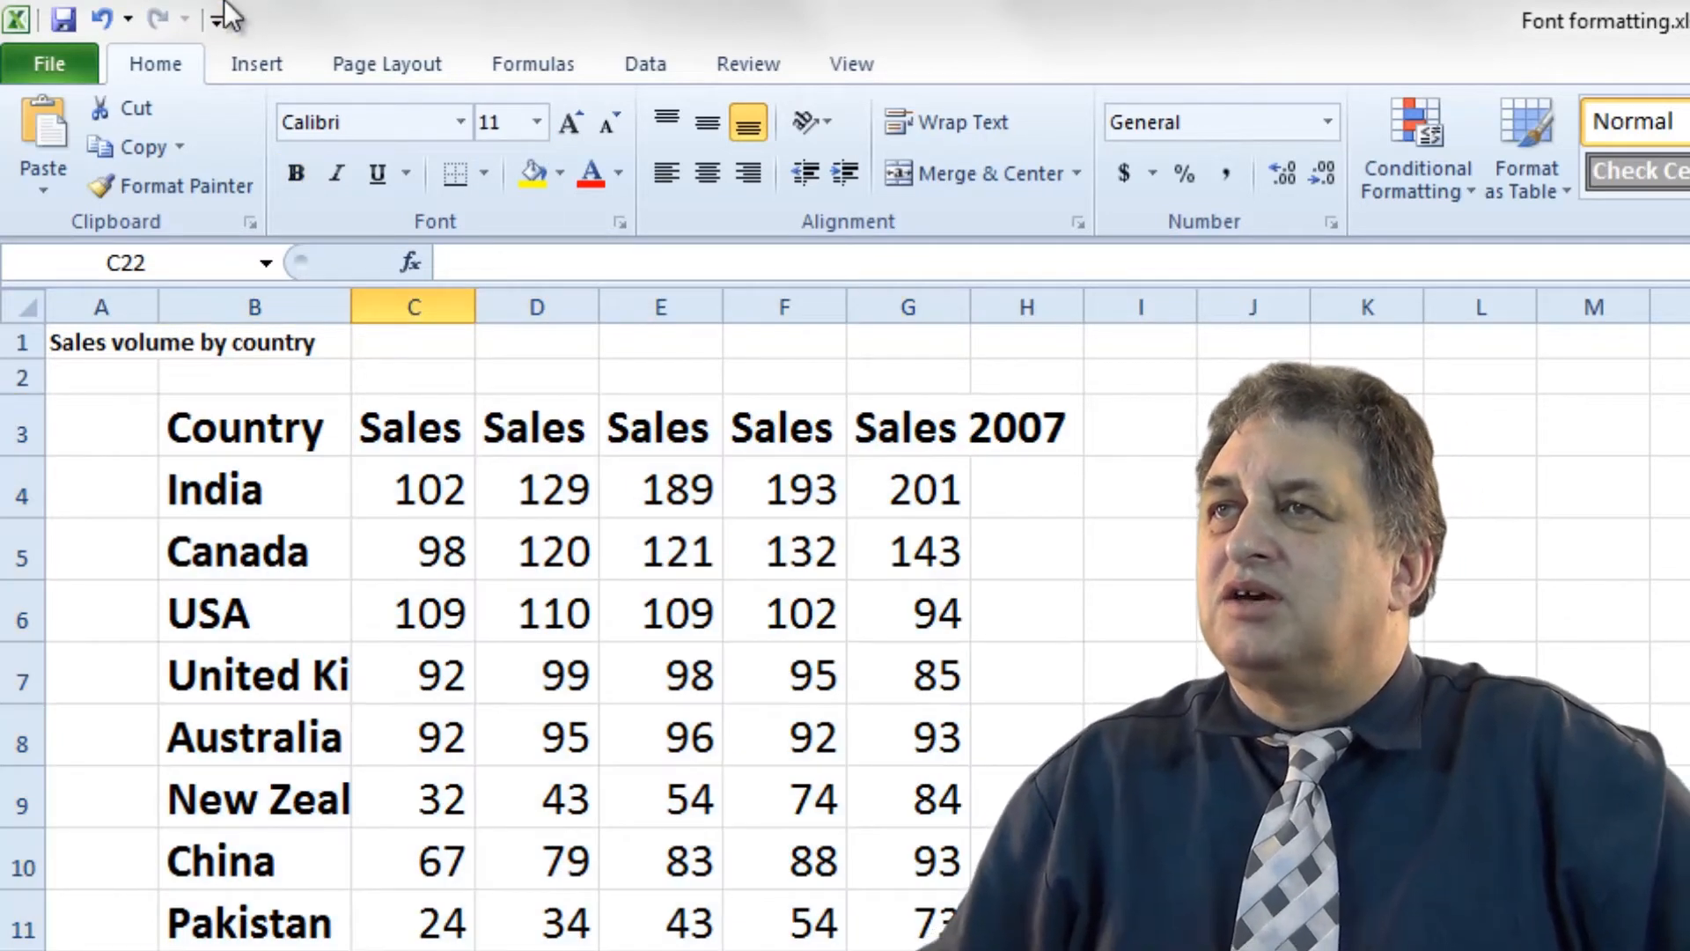
click(103, 17)
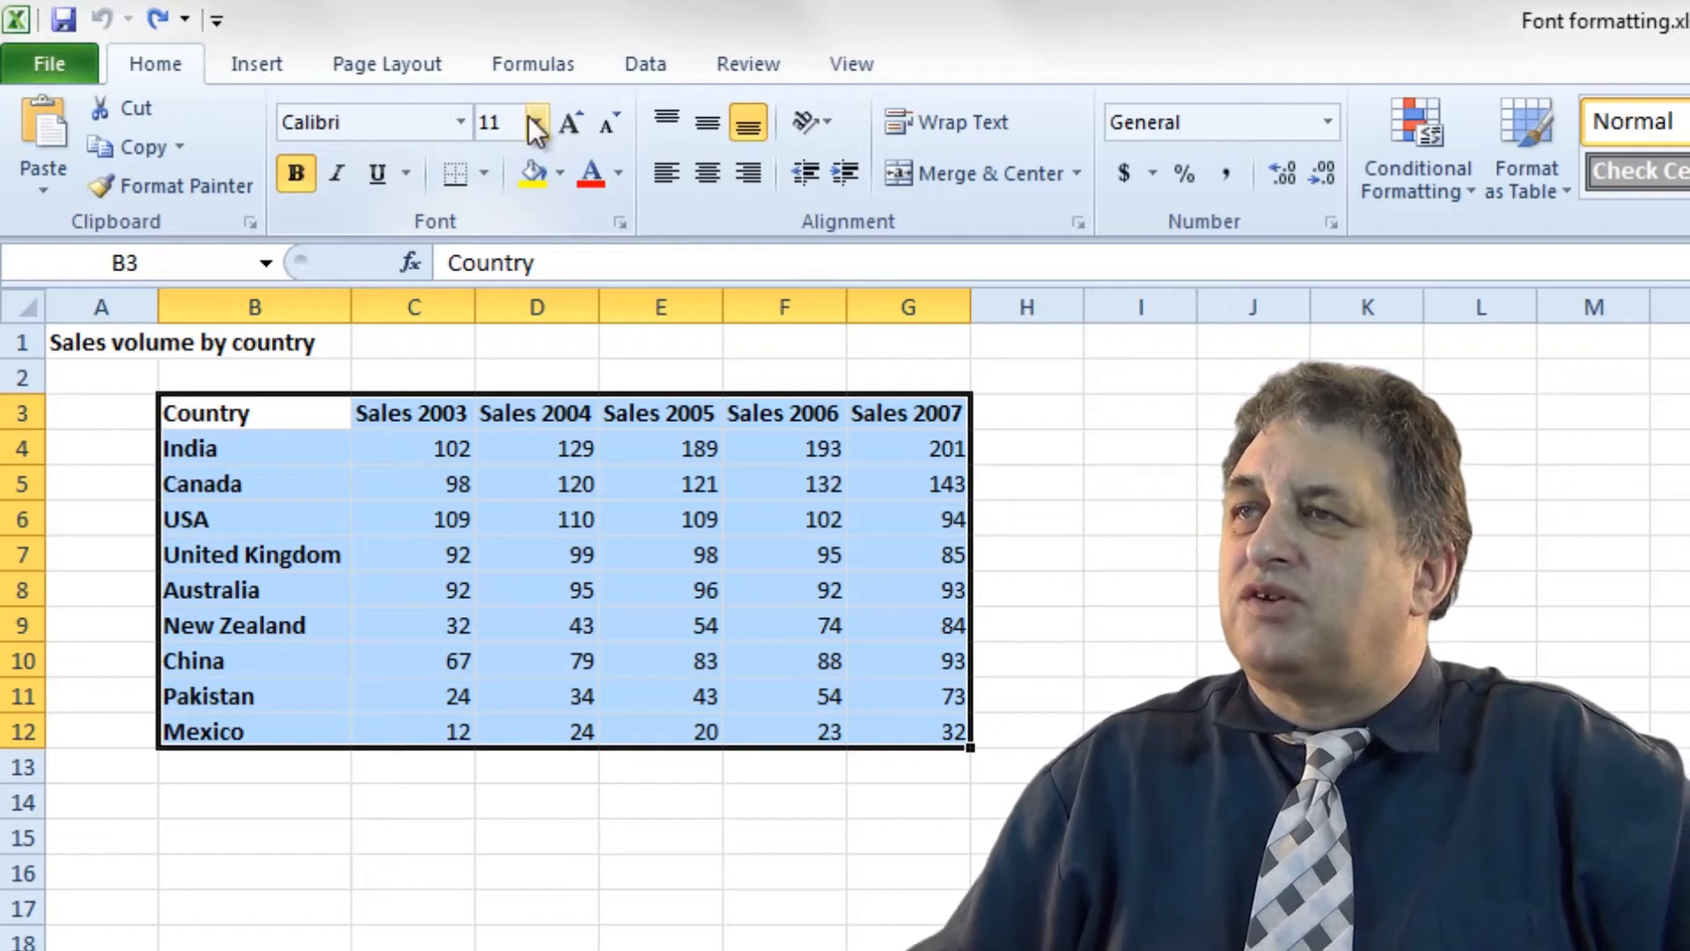
click(399, 844)
drag(231, 414, 911, 724)
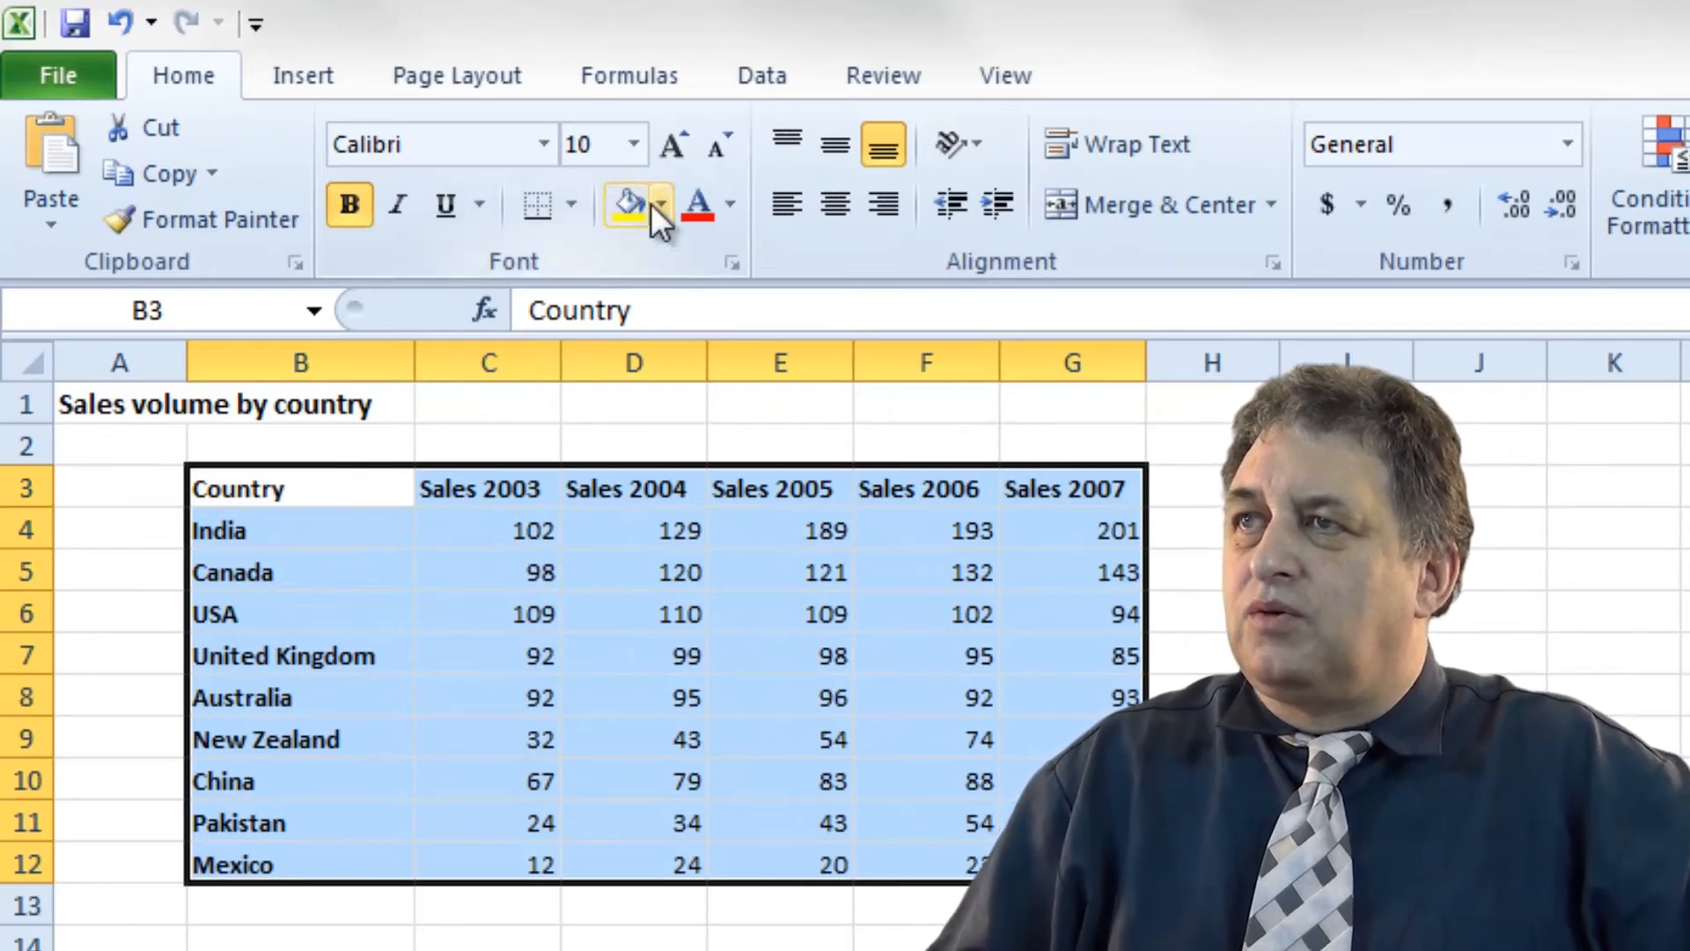
Reselect the table from Country and step its font size up six times.
click(780, 950)
drag(304, 494, 1079, 864)
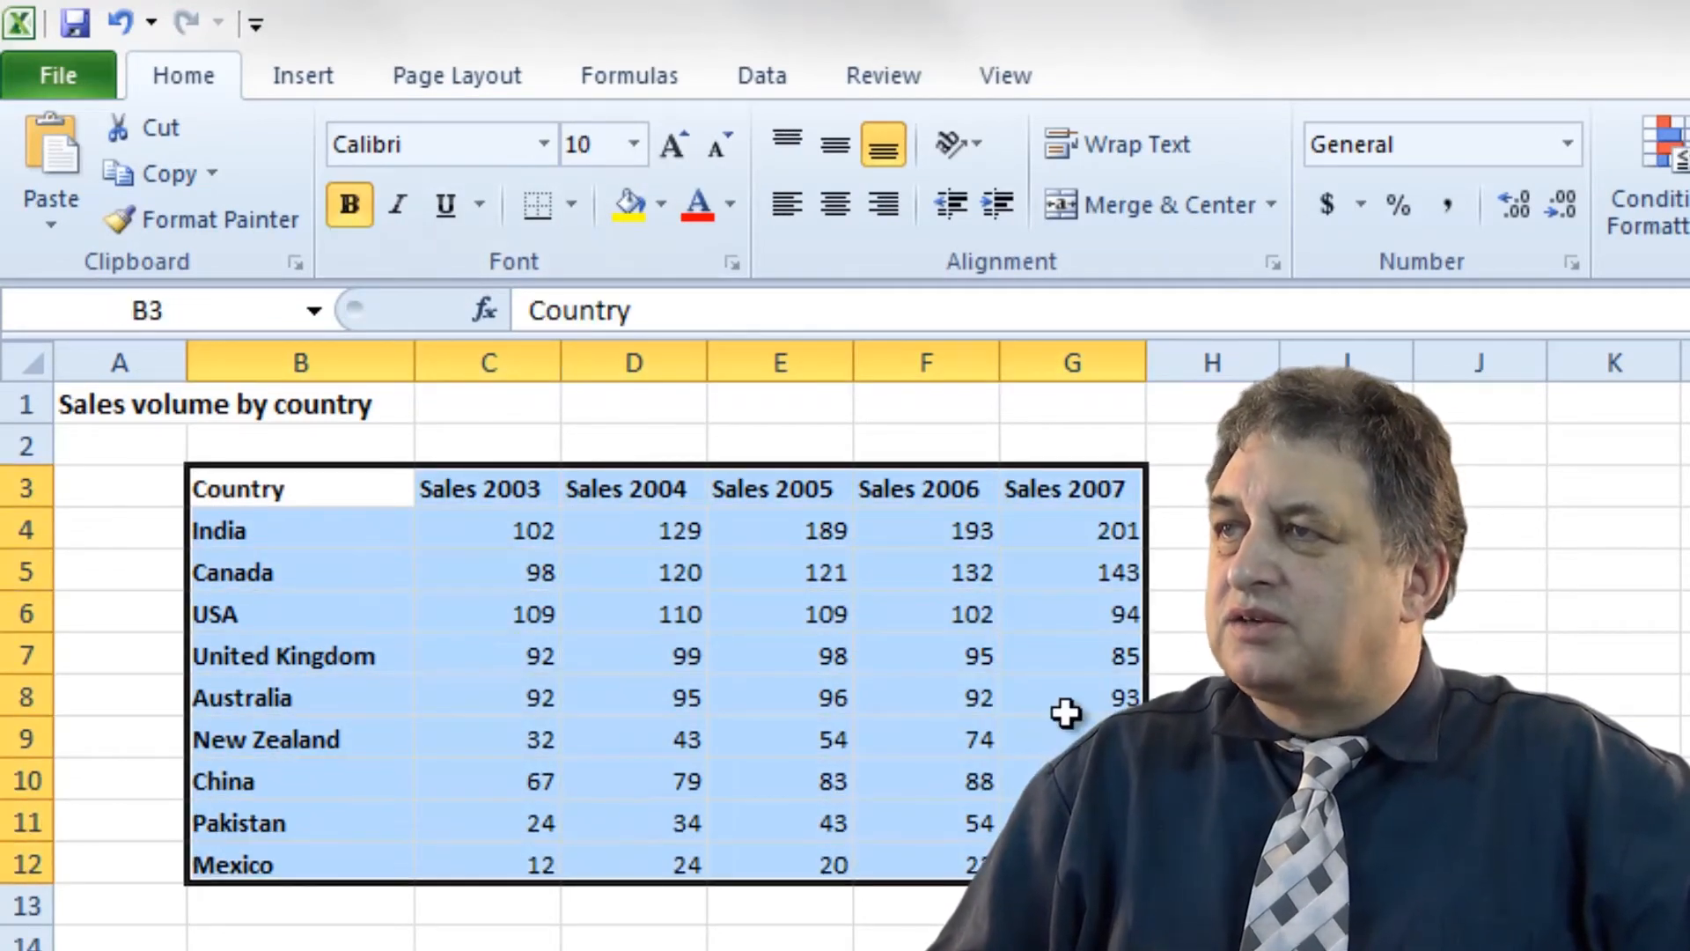
click(662, 150)
click(662, 150)
click(662, 151)
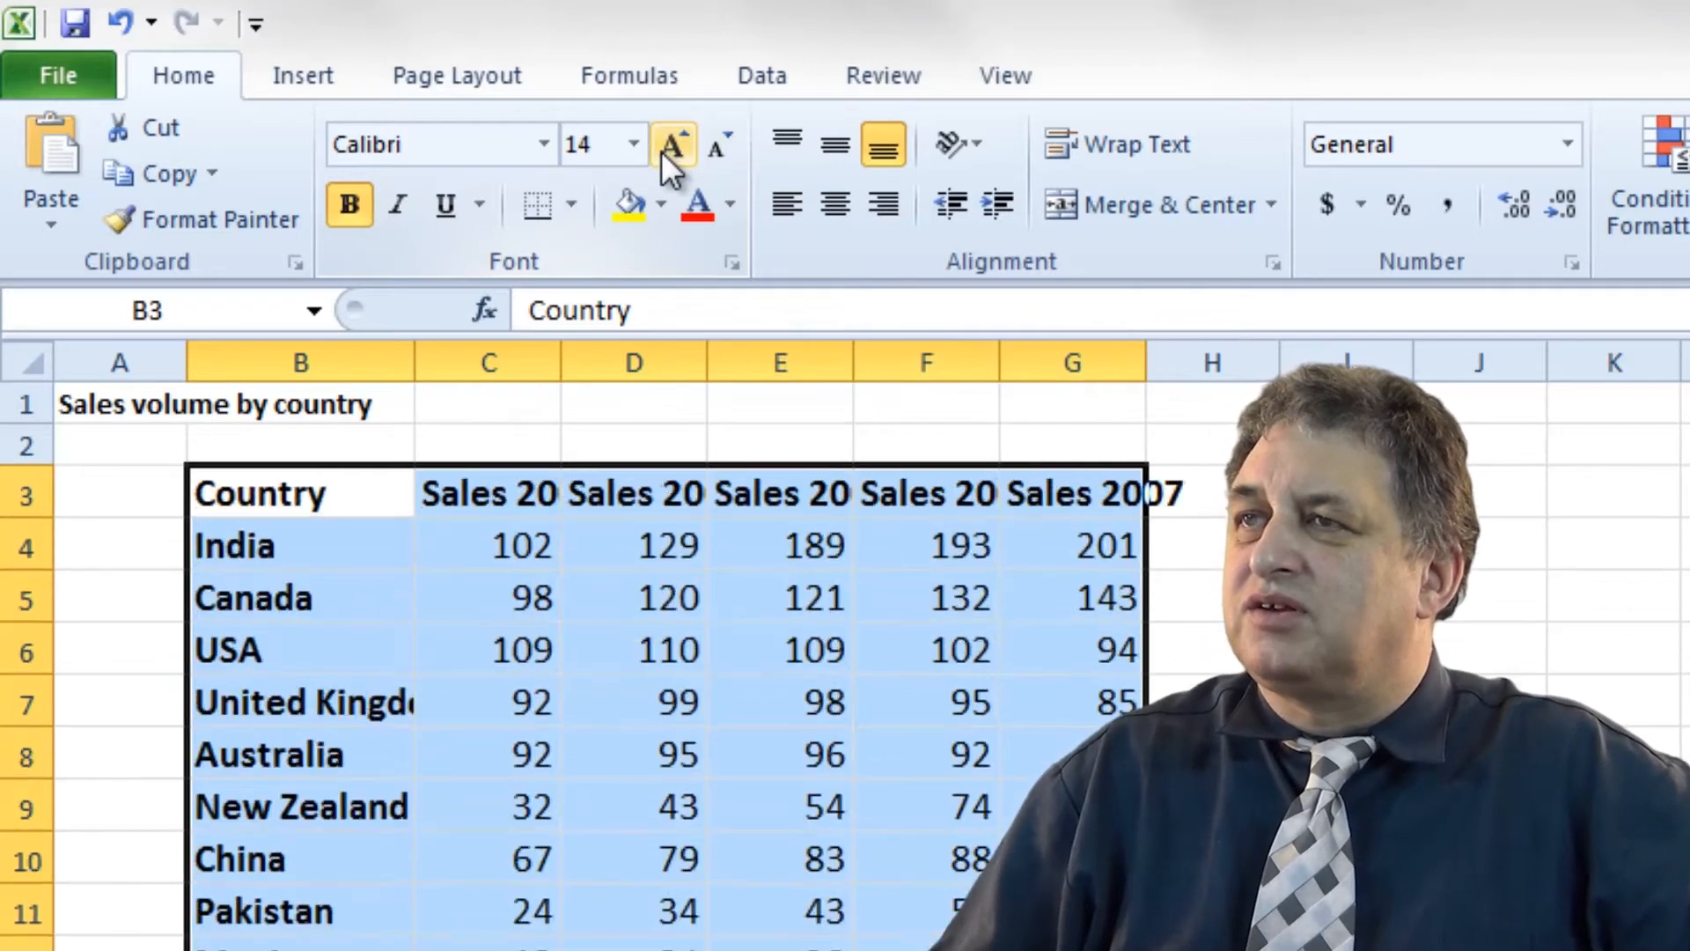
click(662, 150)
click(662, 151)
click(662, 151)
click(665, 149)
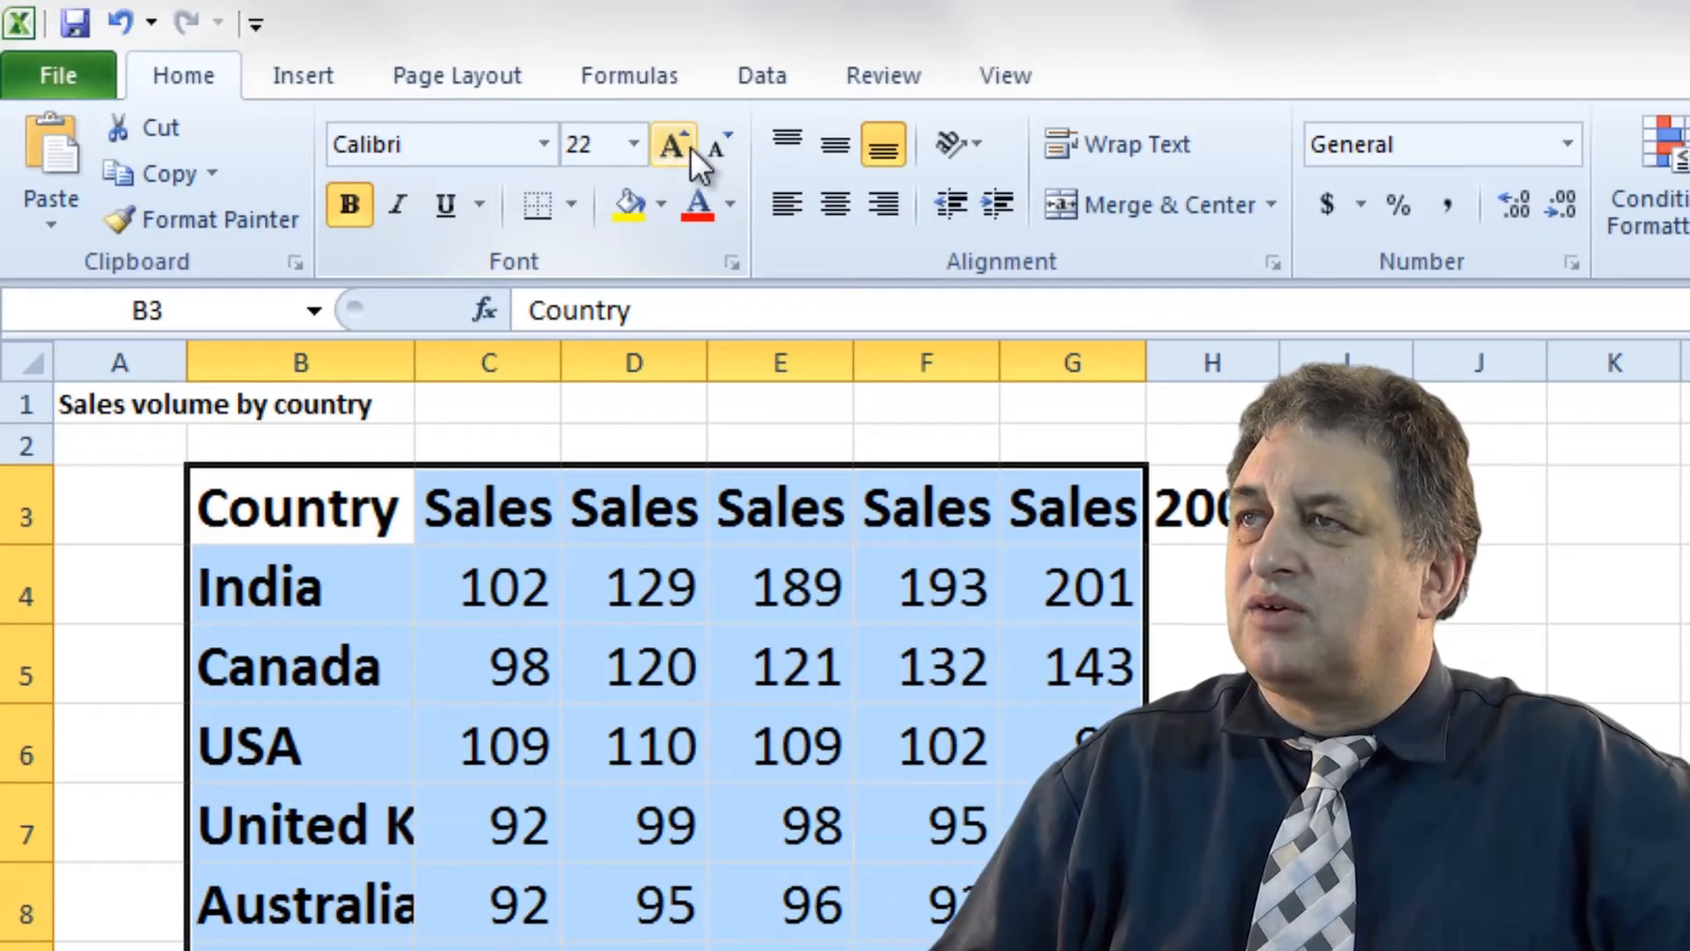
Step the font size down and up until the table sits at 12 point.
click(720, 140)
click(722, 141)
click(722, 141)
click(722, 141)
click(722, 141)
click(722, 141)
click(722, 141)
click(722, 141)
click(678, 144)
click(678, 145)
click(678, 145)
click(678, 145)
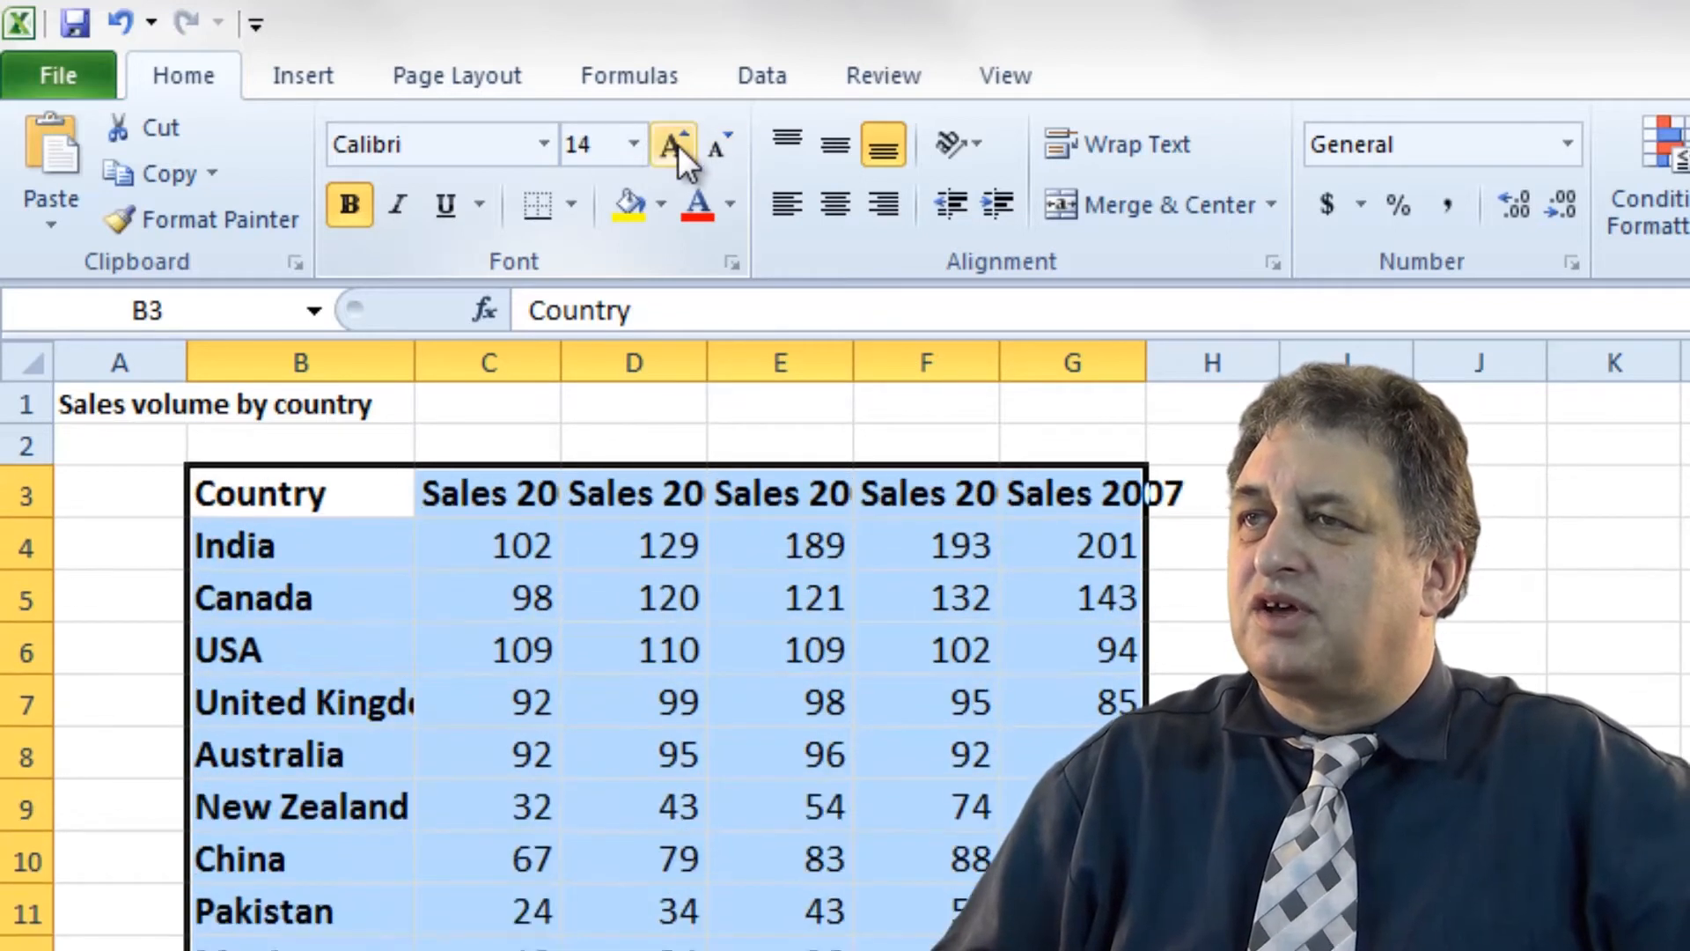
click(678, 144)
click(716, 139)
click(716, 139)
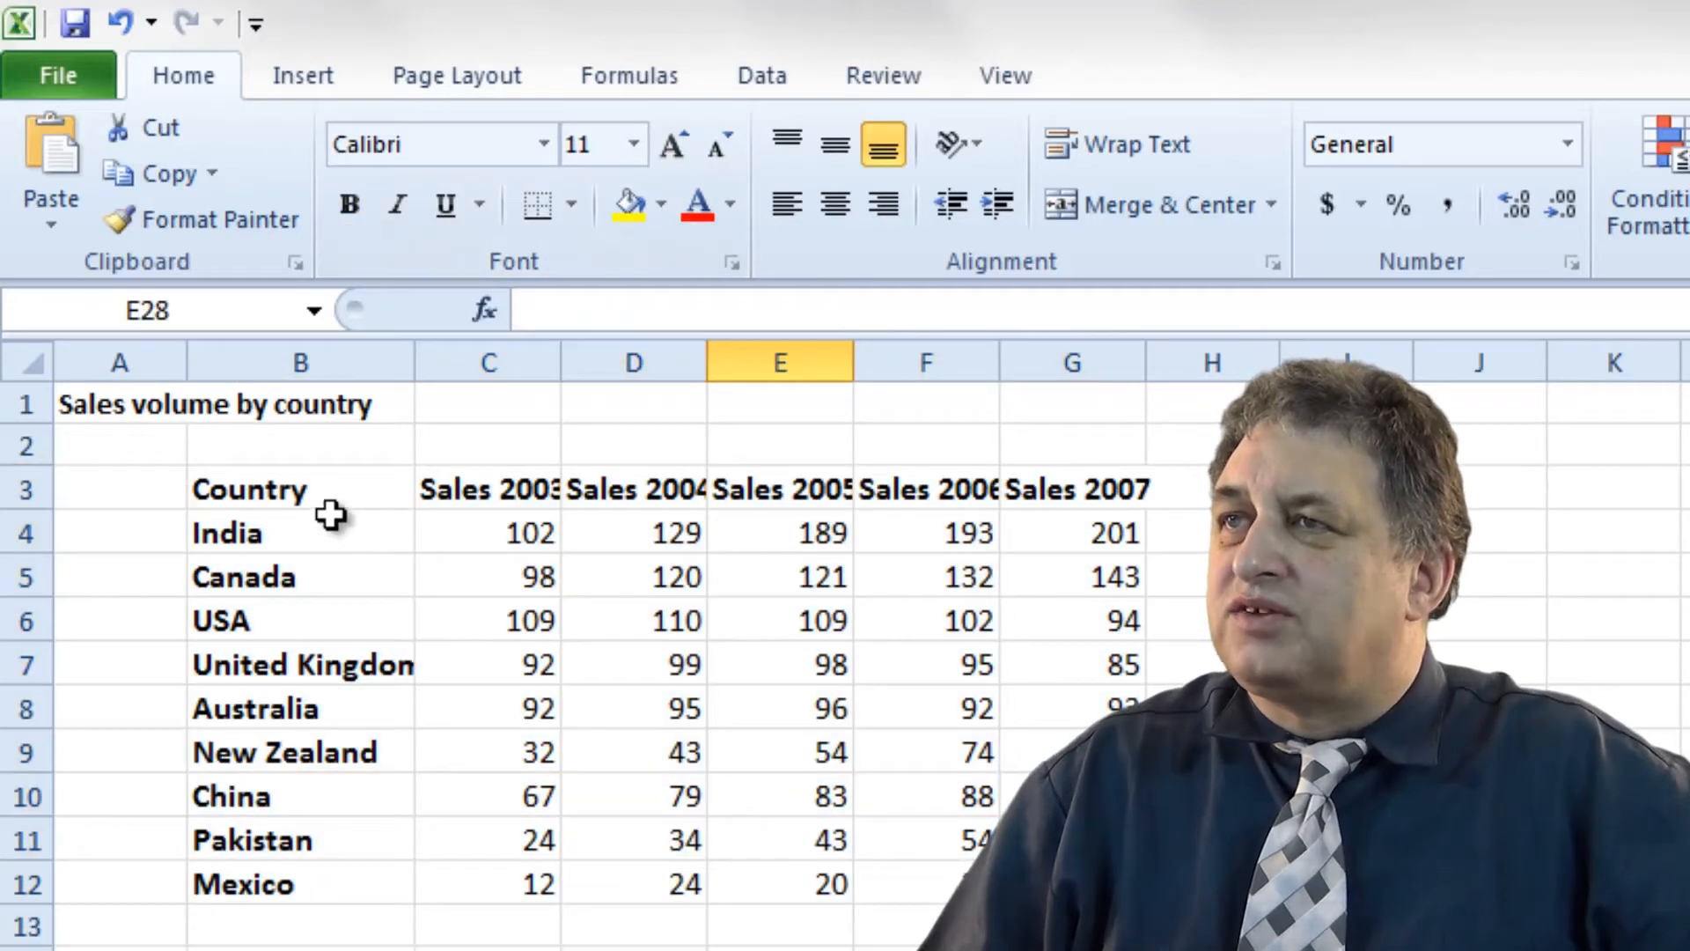
Select the table and toggle italic and bold, leaving both turned off.
drag(333, 509, 1116, 882)
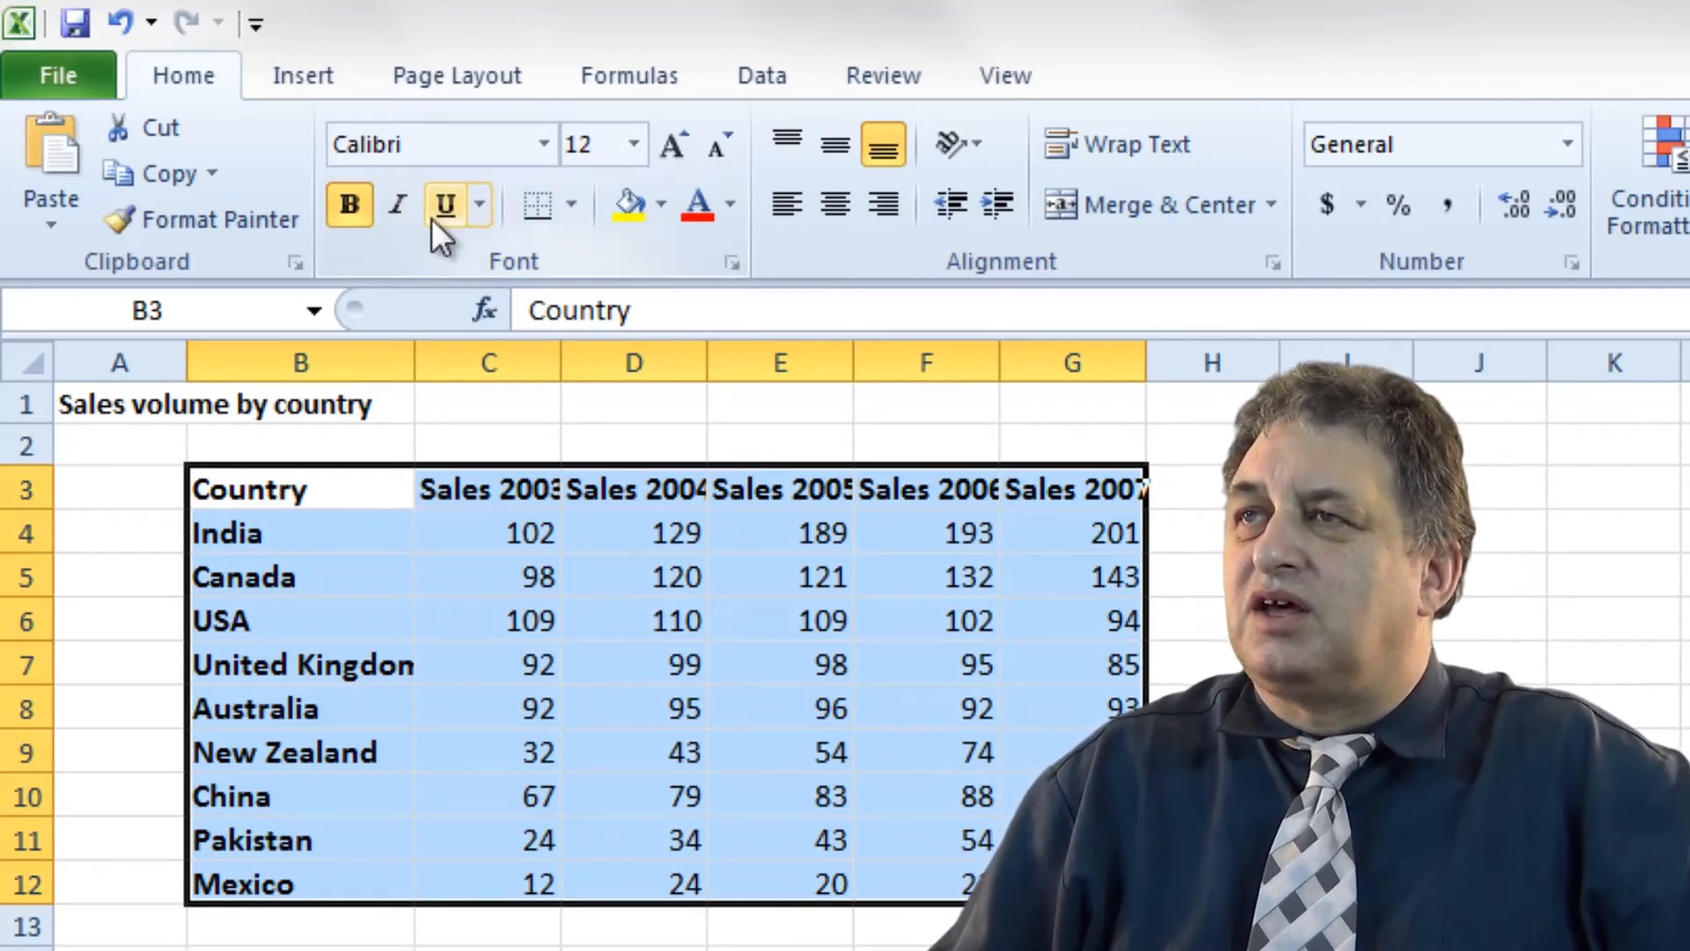
click(398, 208)
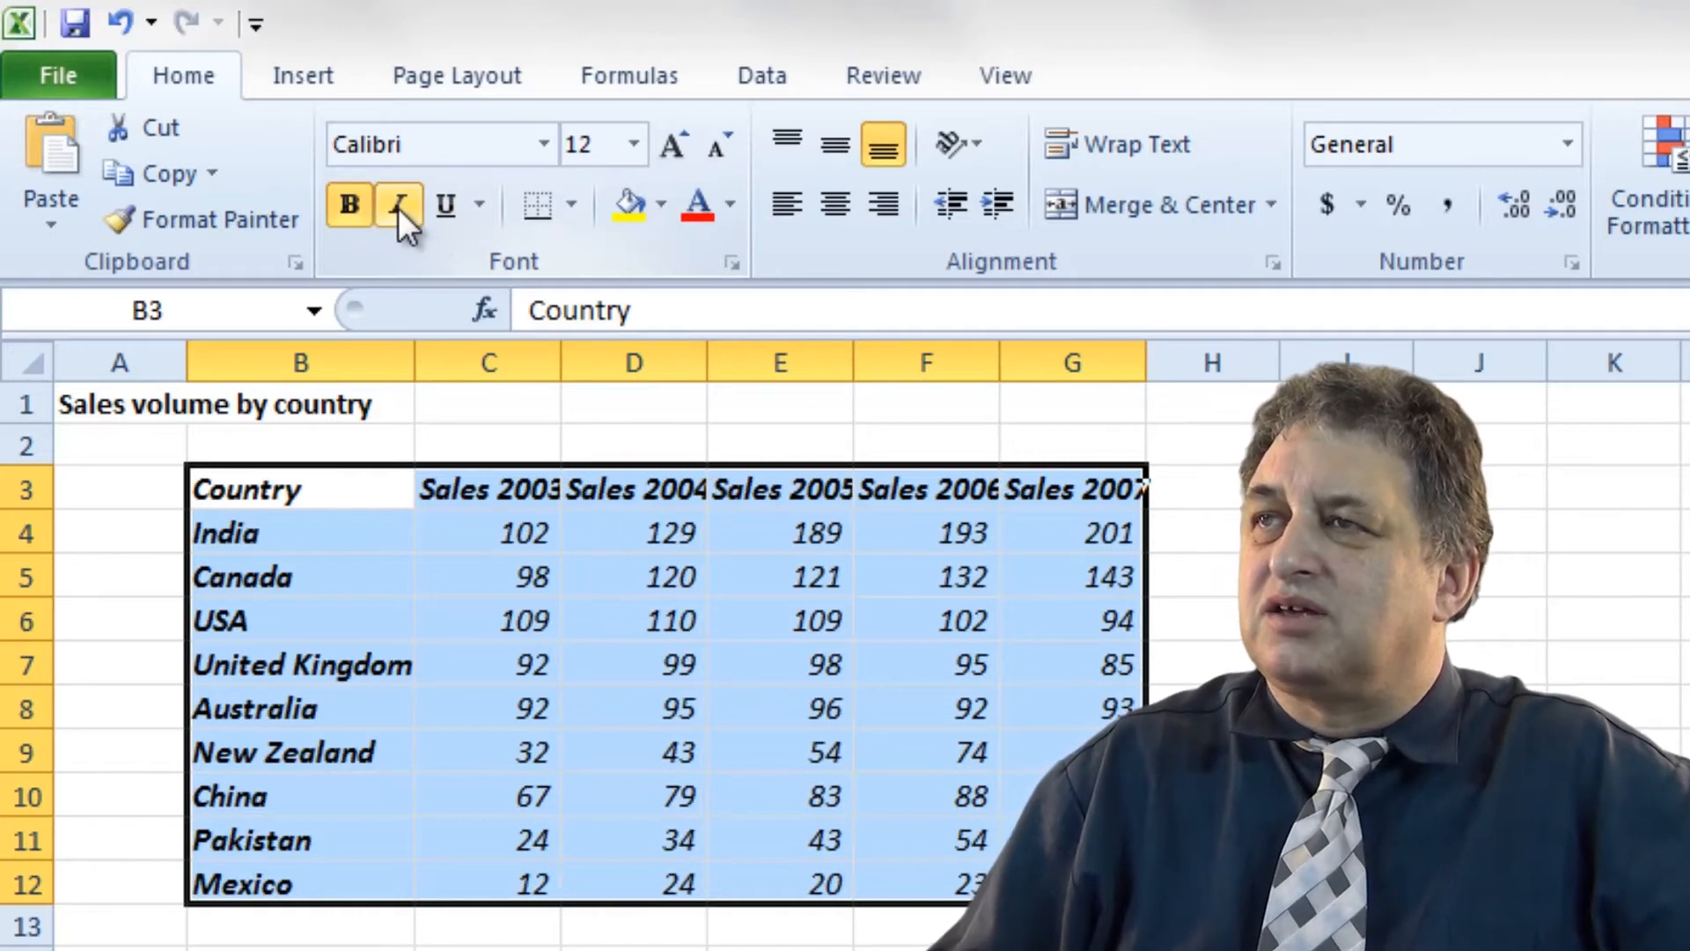
click(398, 209)
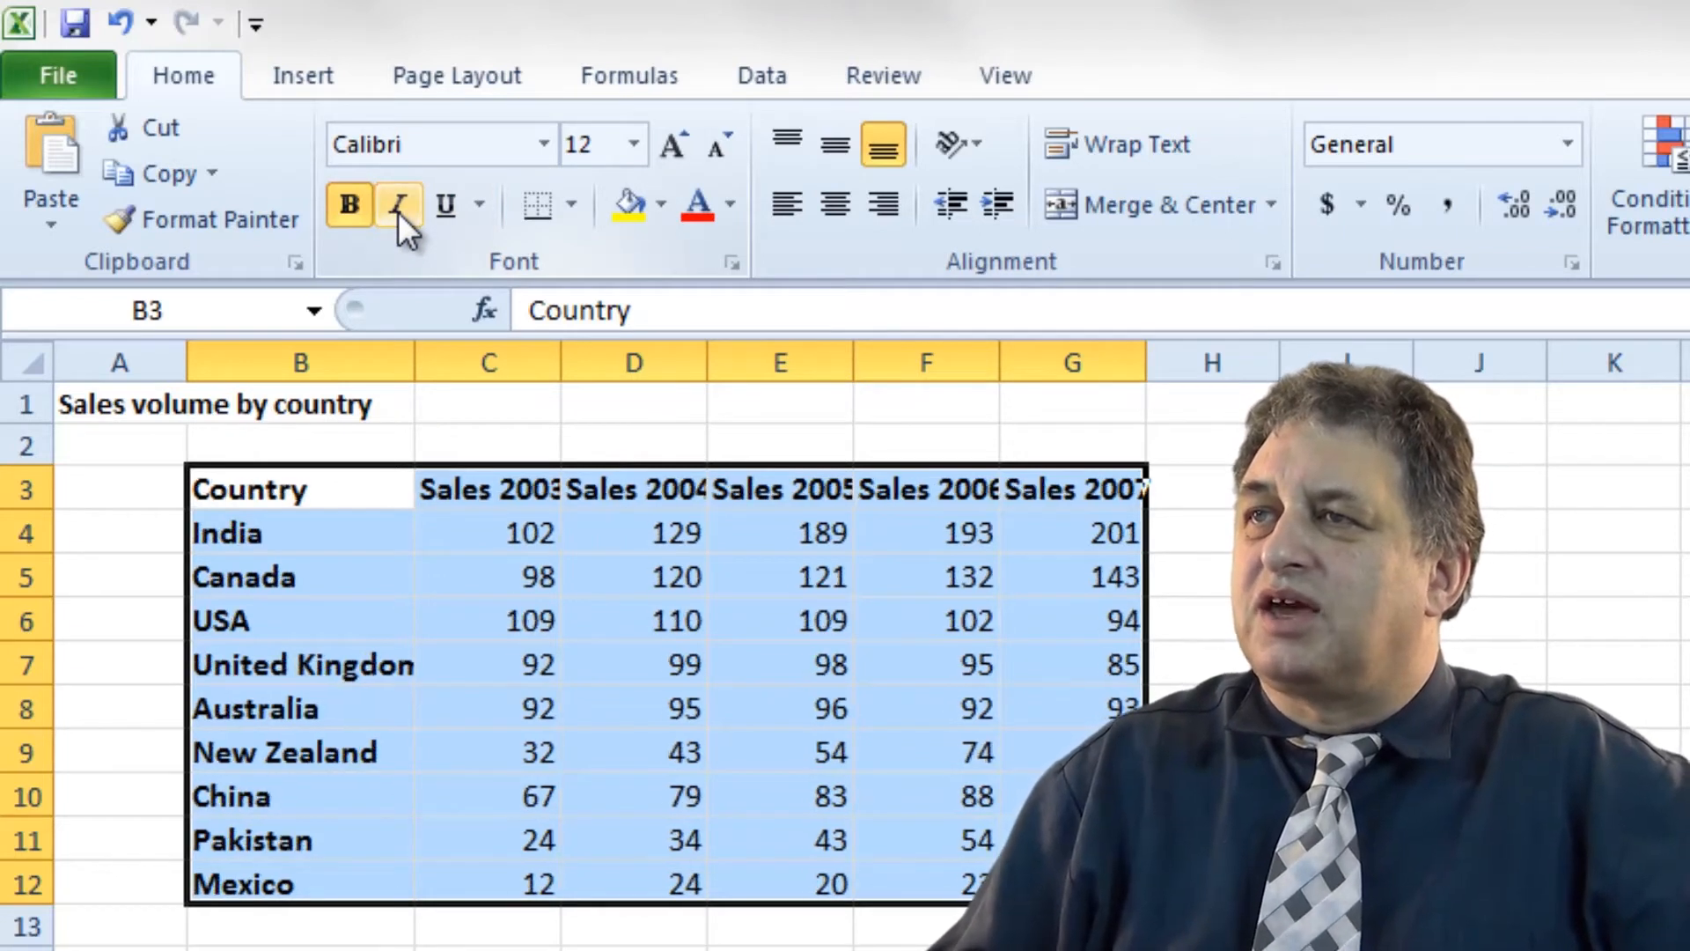
click(344, 207)
click(343, 208)
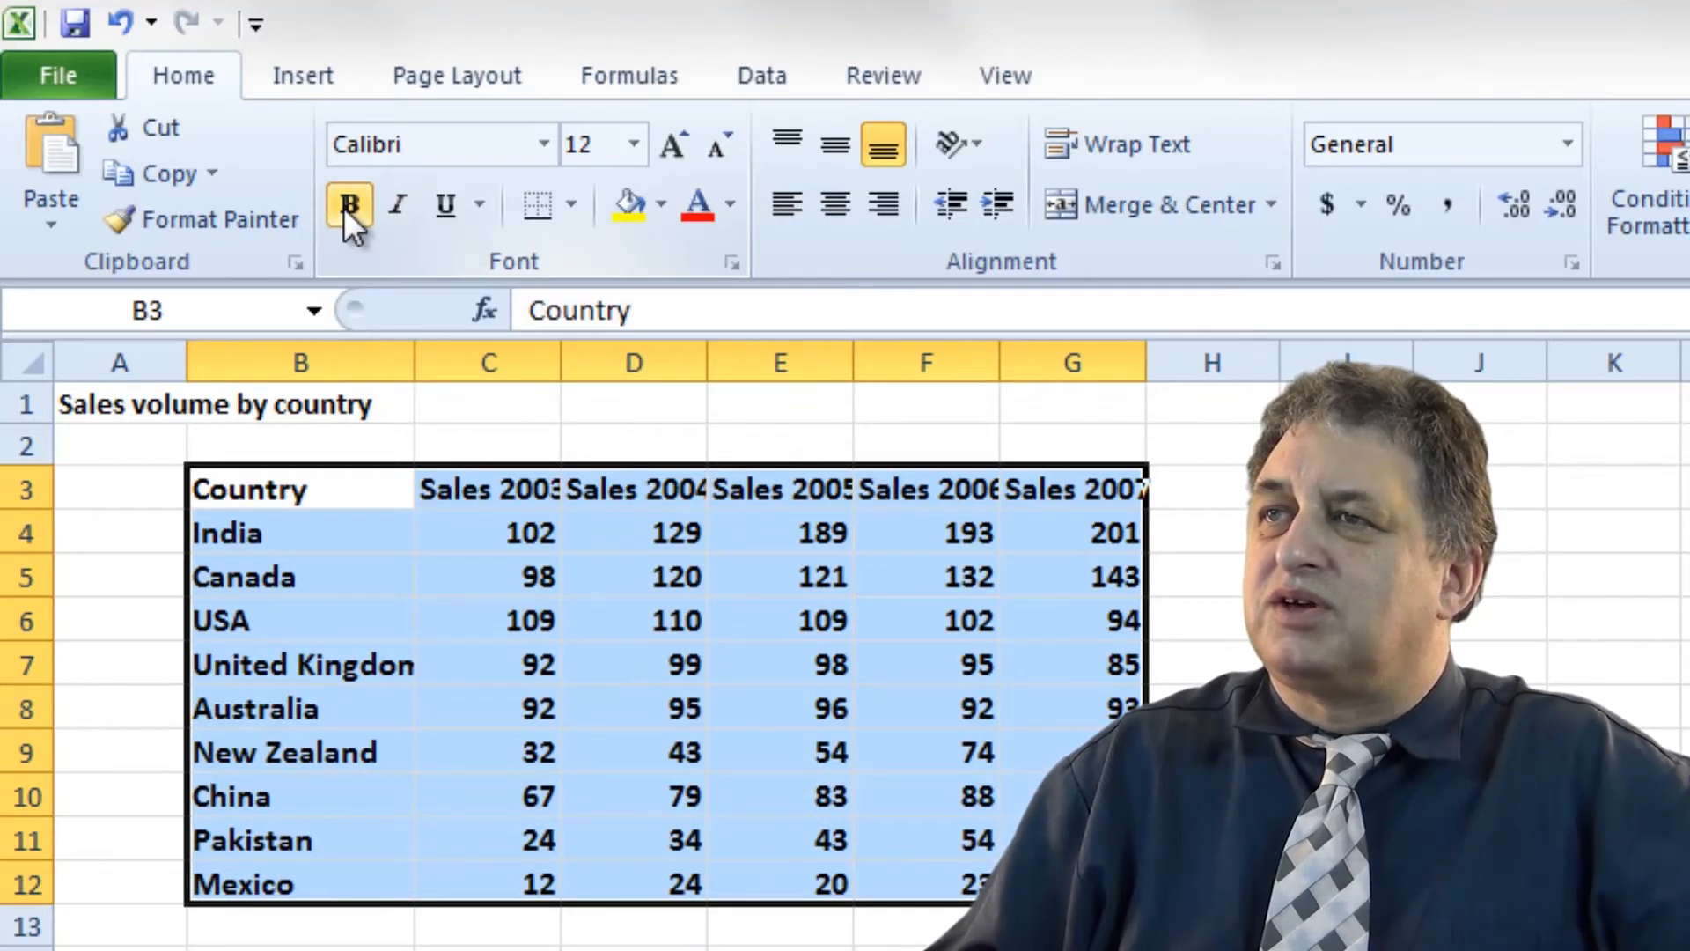
click(343, 208)
click(344, 208)
click(343, 208)
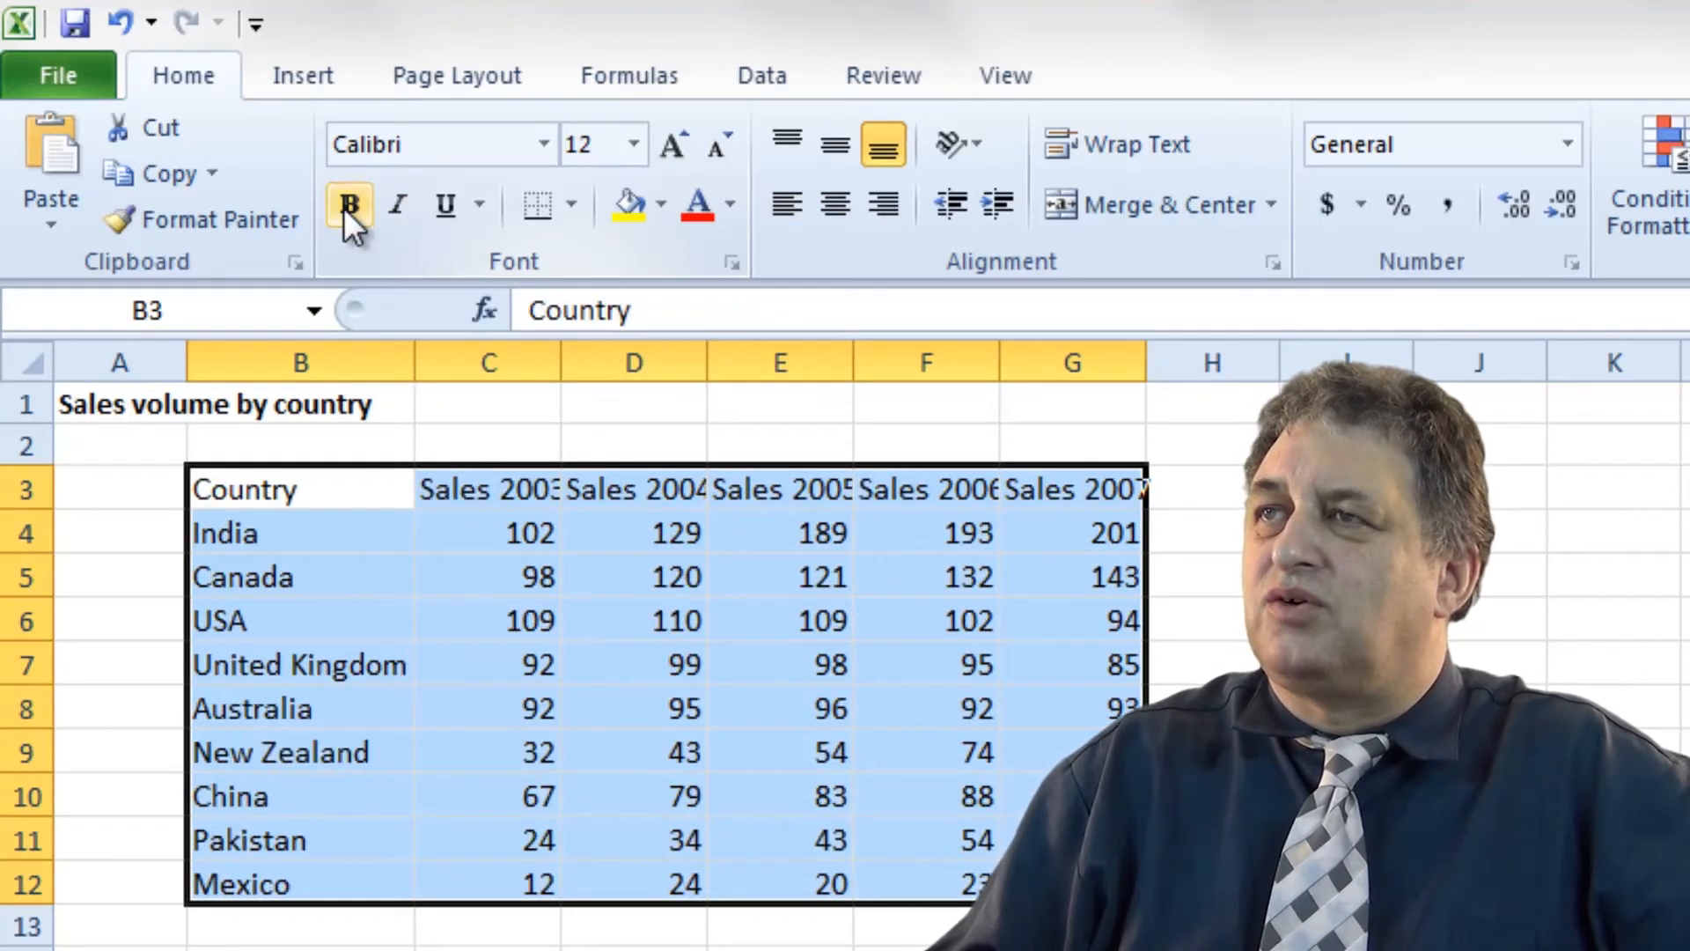
Try single, Double Underline, then single underline on the table, ending with none.
click(453, 210)
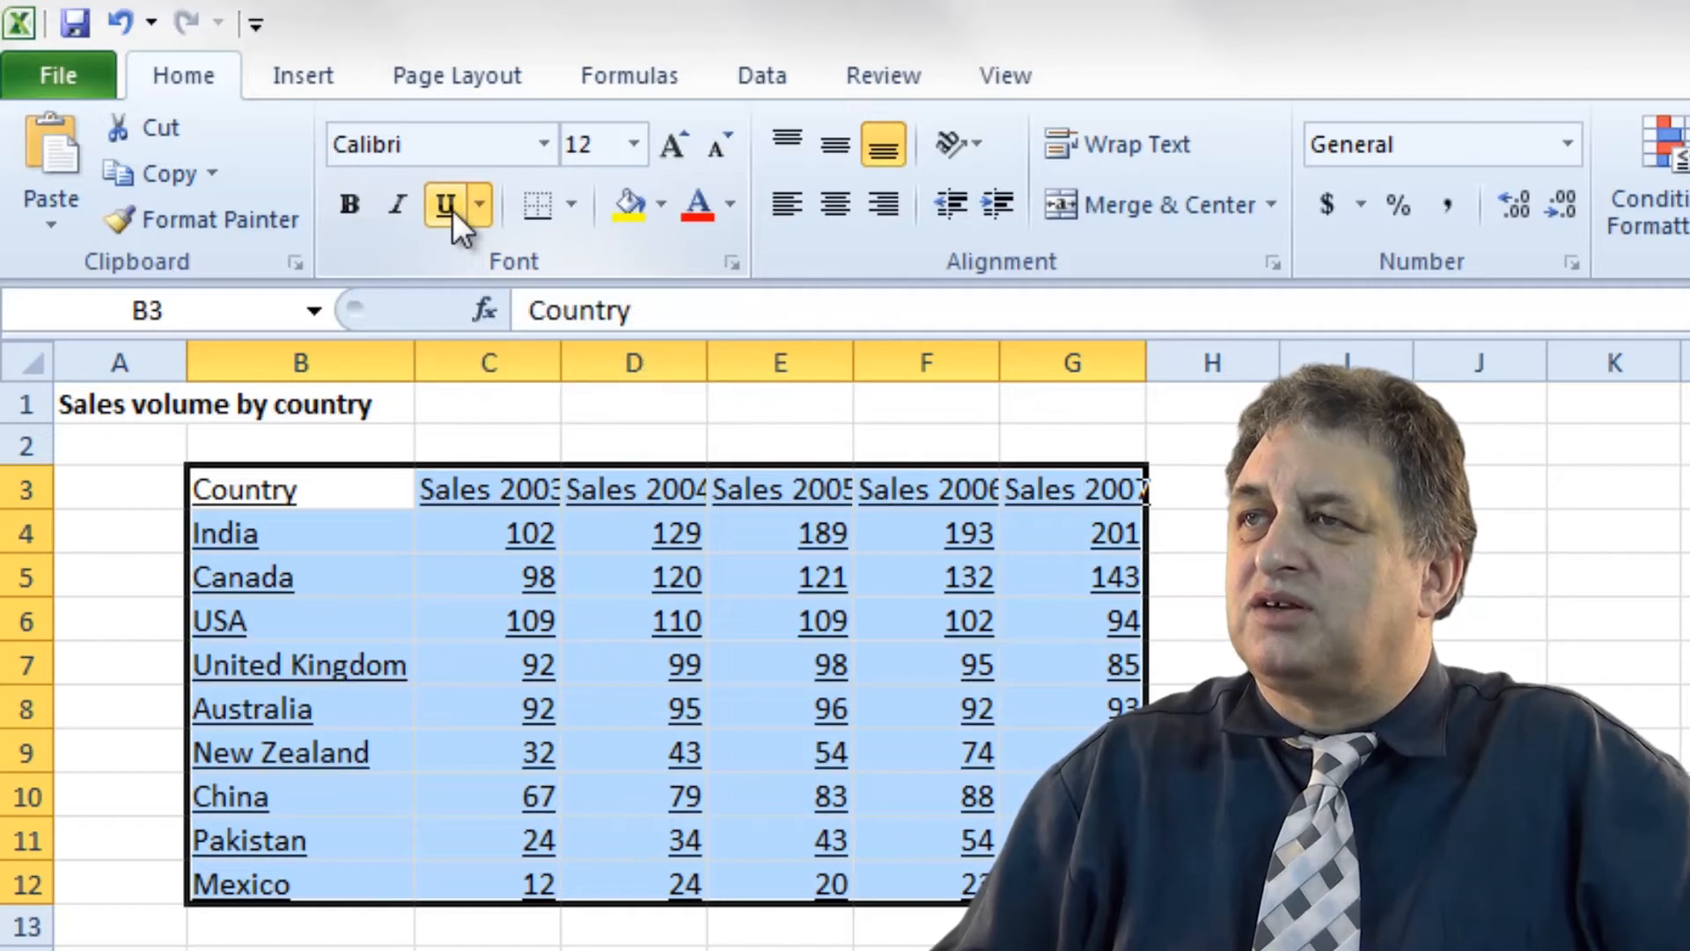
click(452, 209)
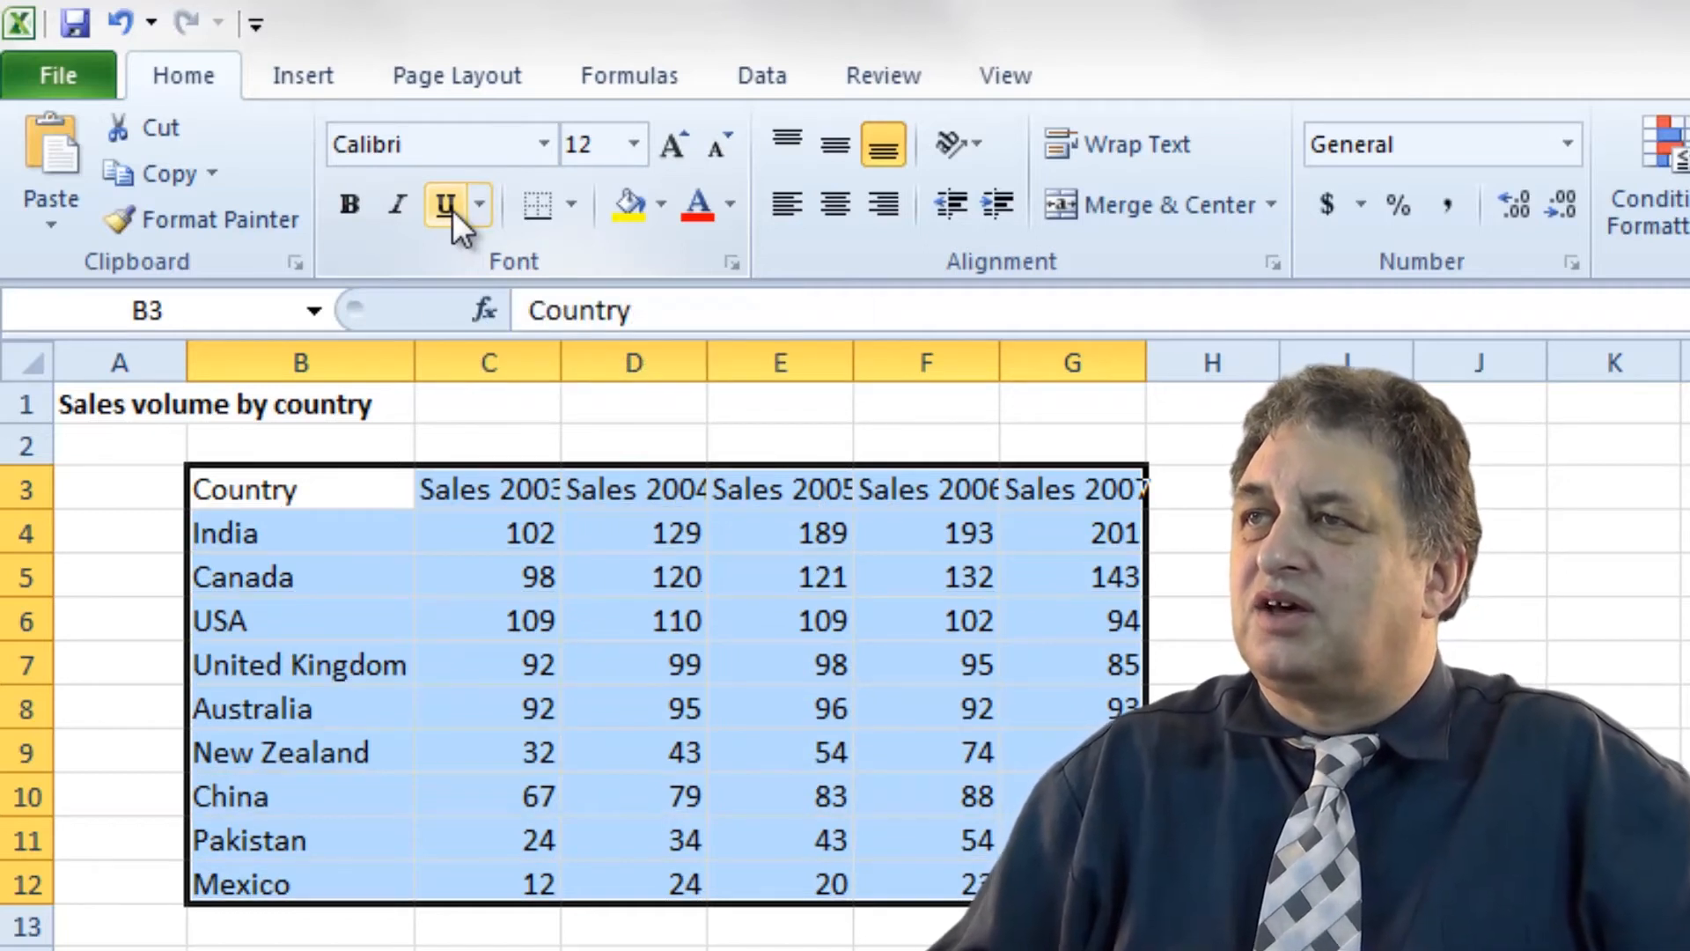
click(480, 206)
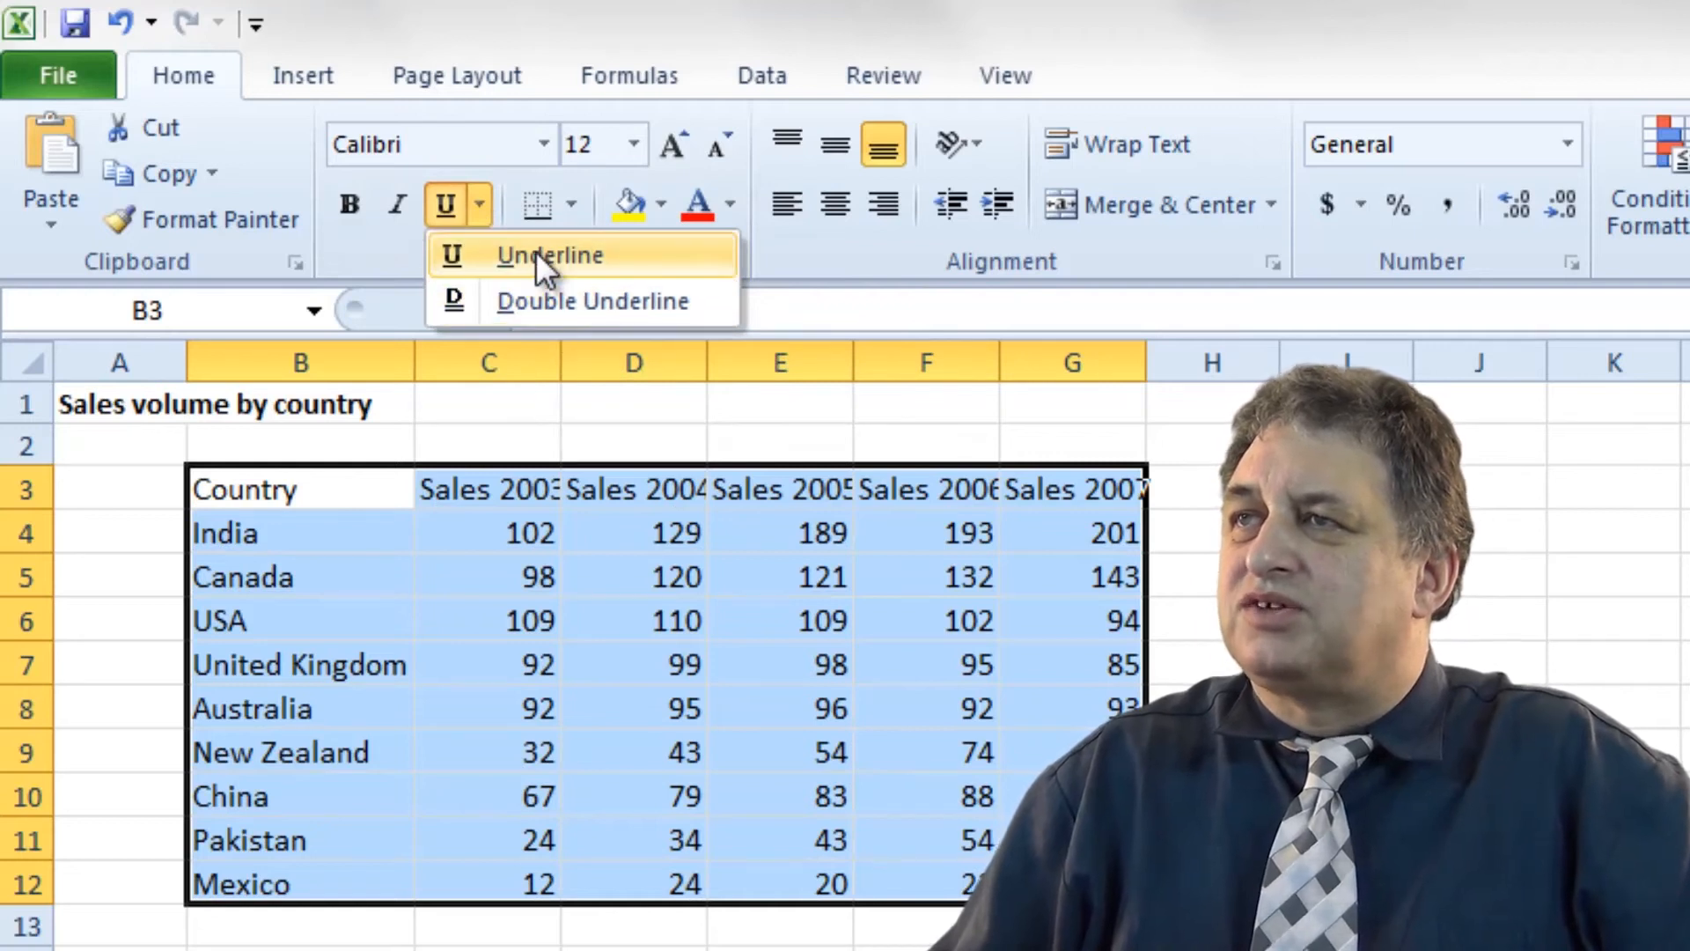
click(505, 300)
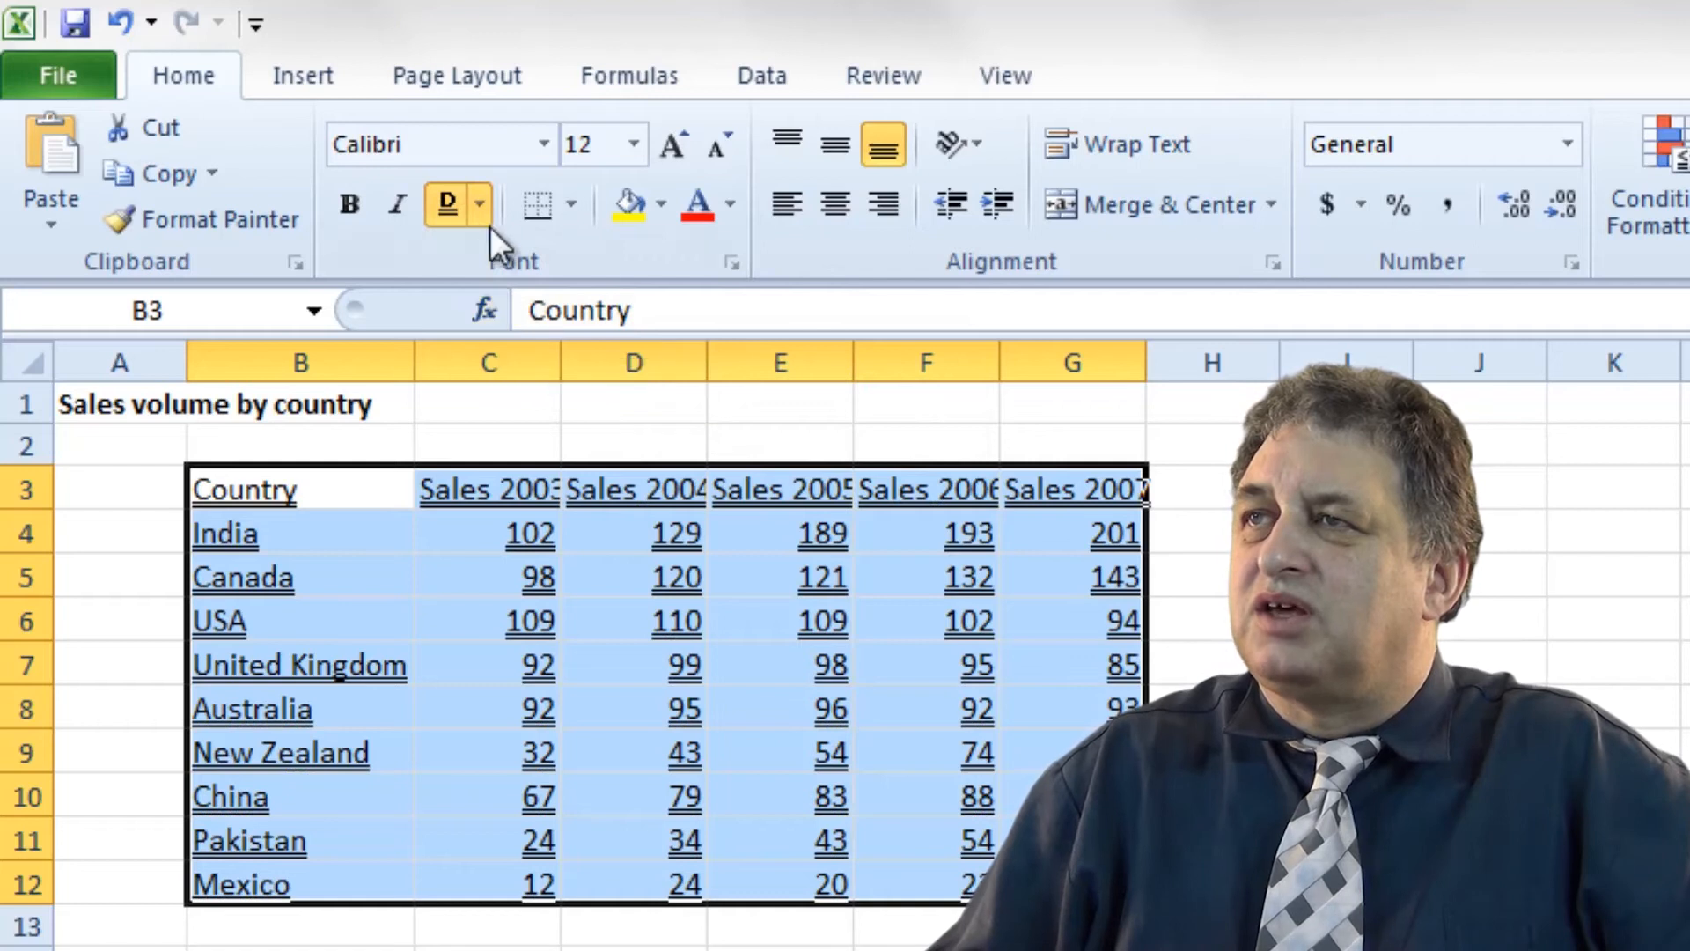
click(479, 206)
click(523, 257)
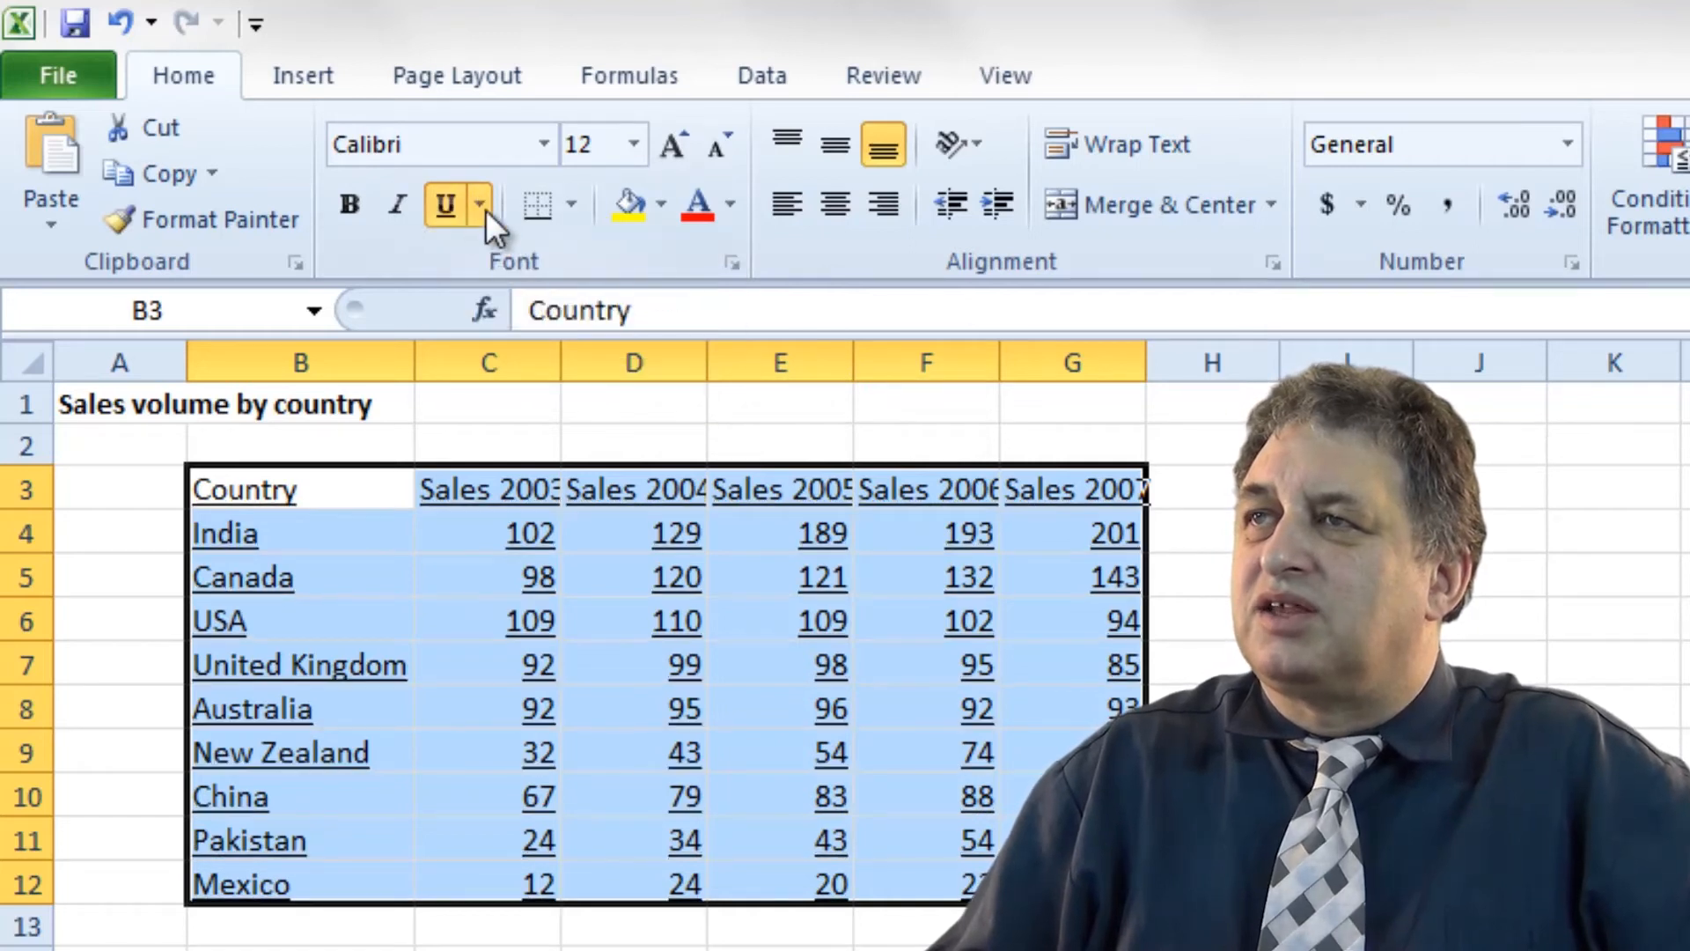
click(442, 203)
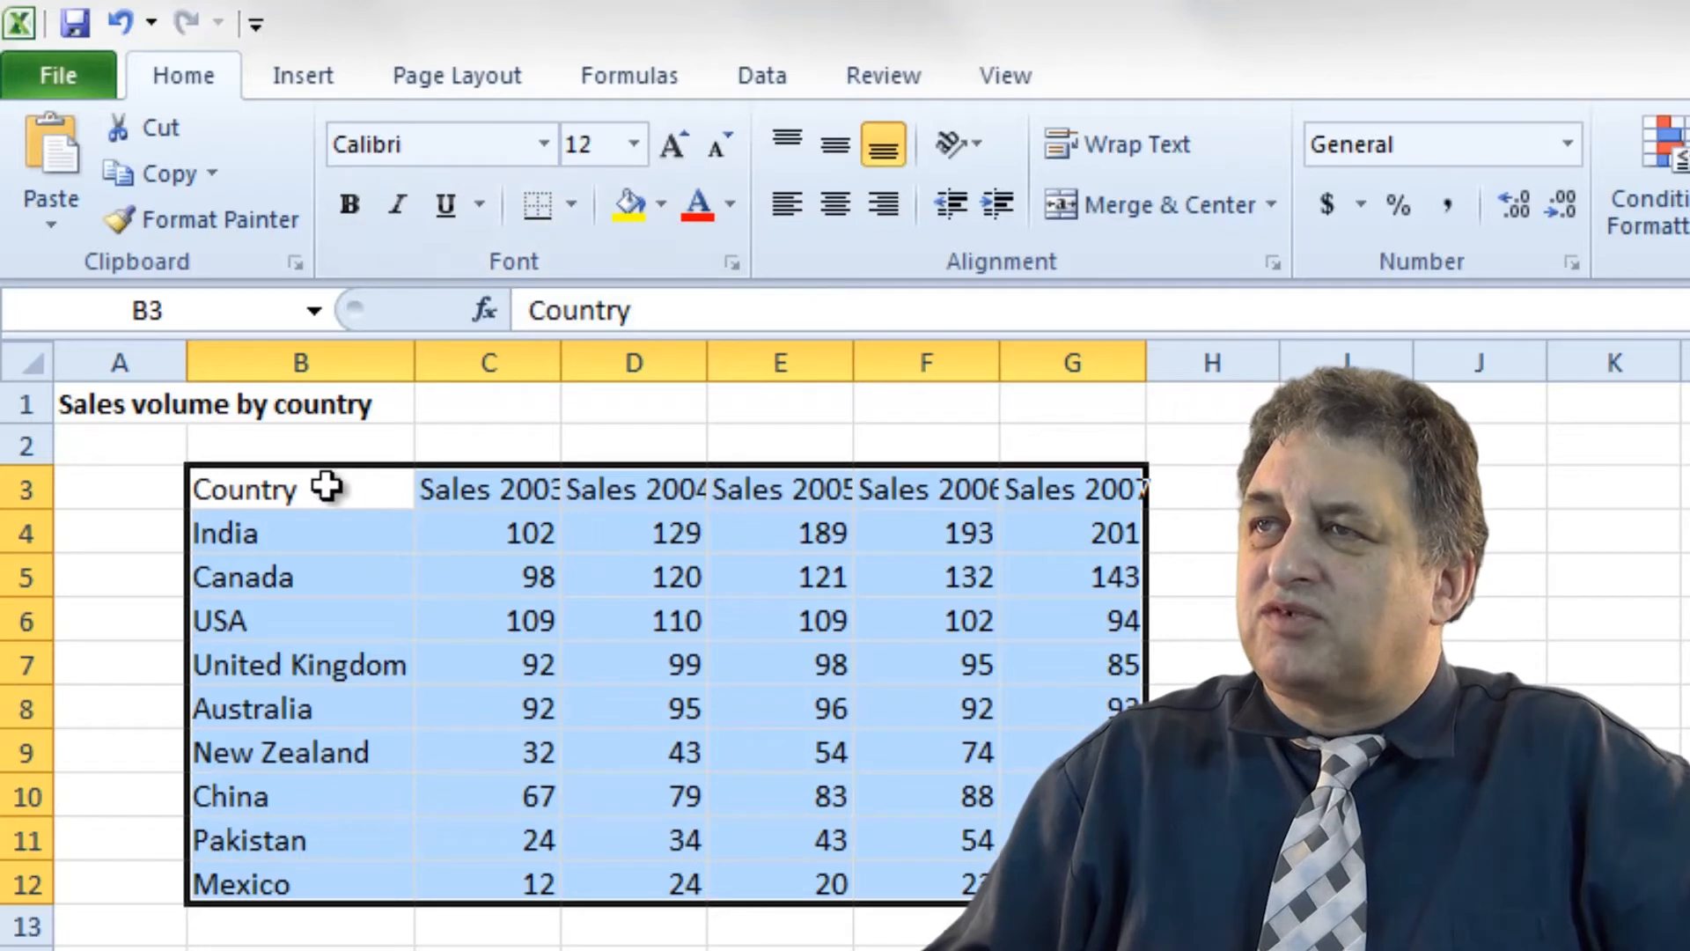
Put a Thick Box Border around the table, then undo it.
click(572, 204)
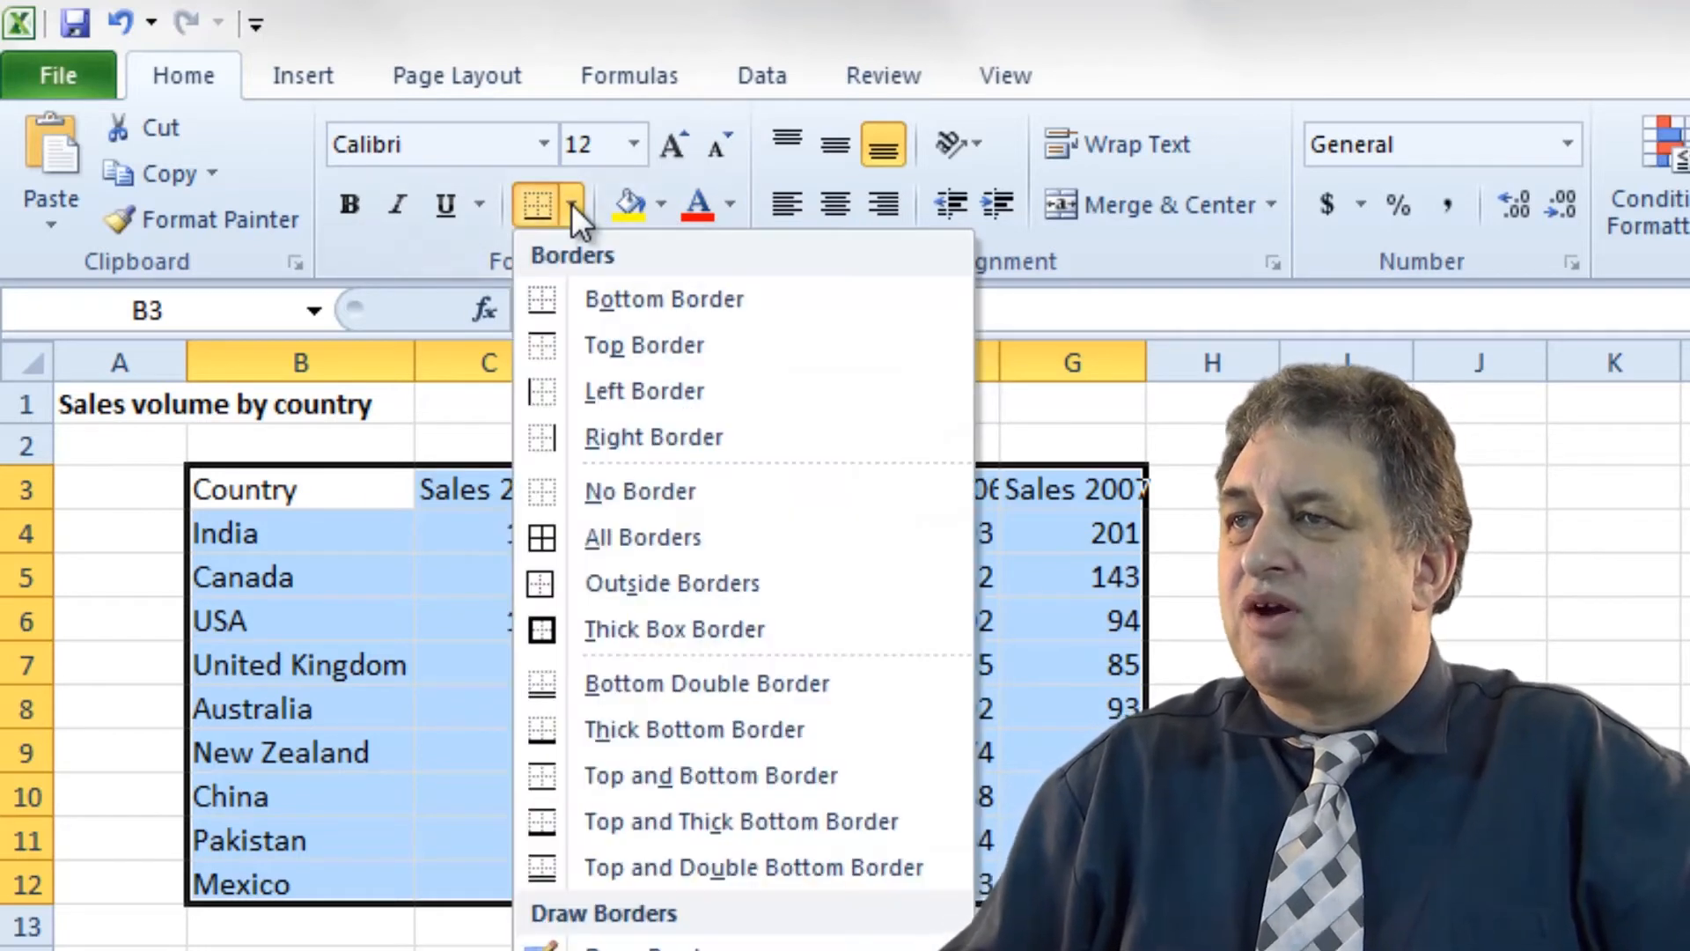
click(673, 627)
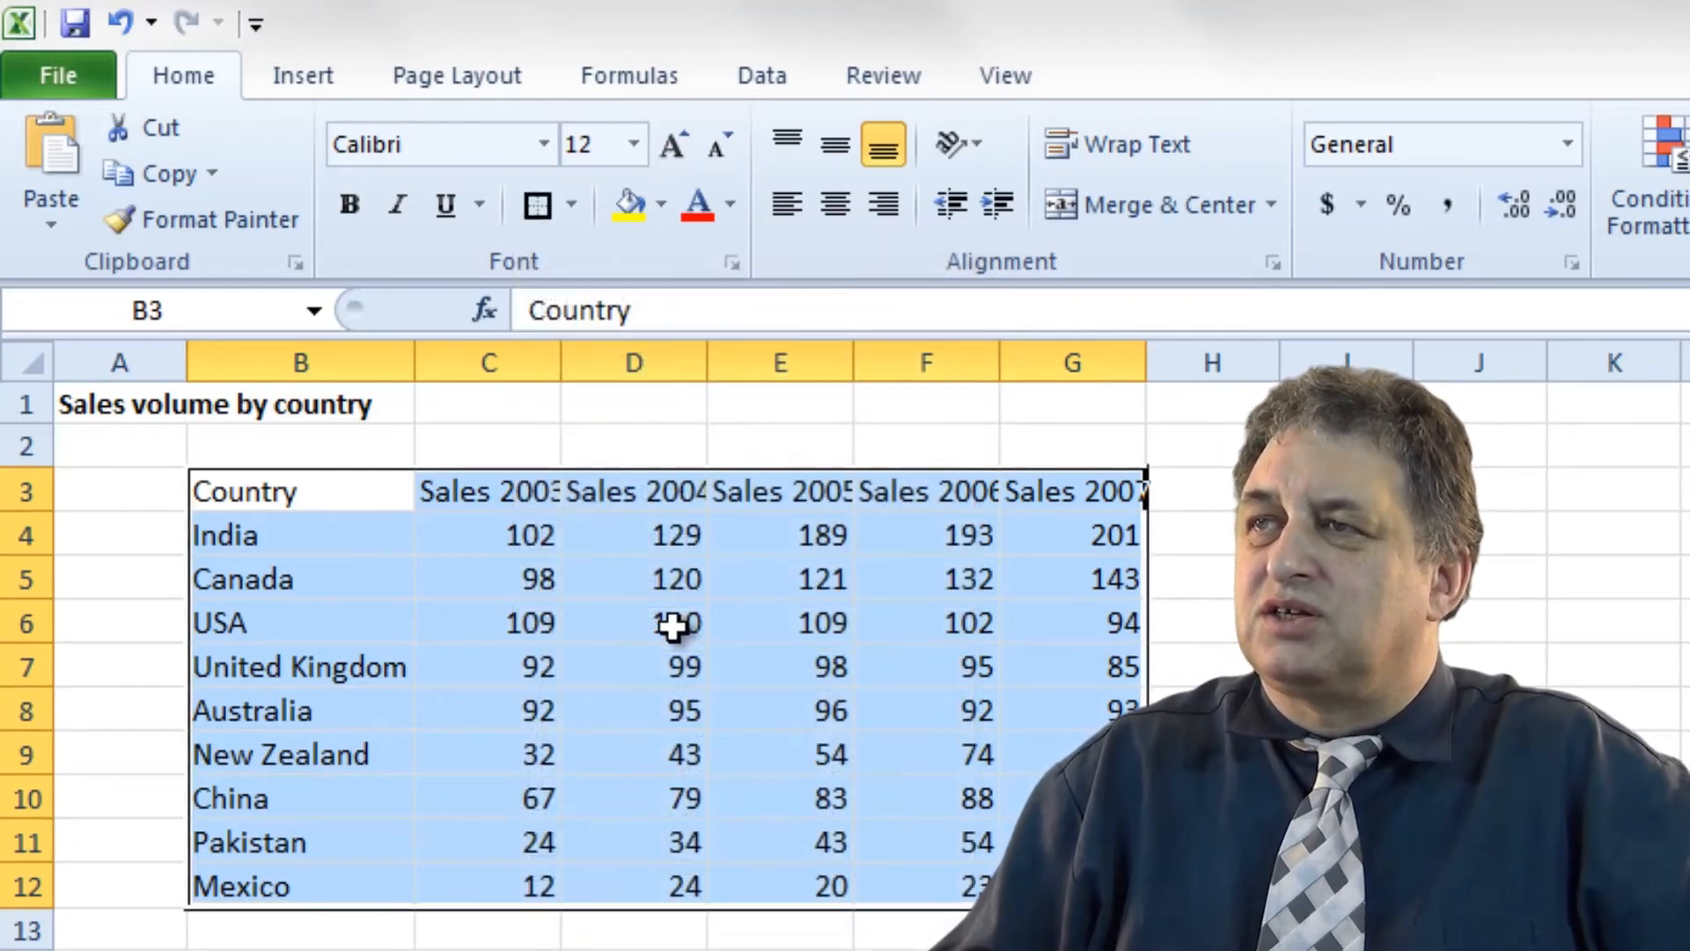
click(634, 946)
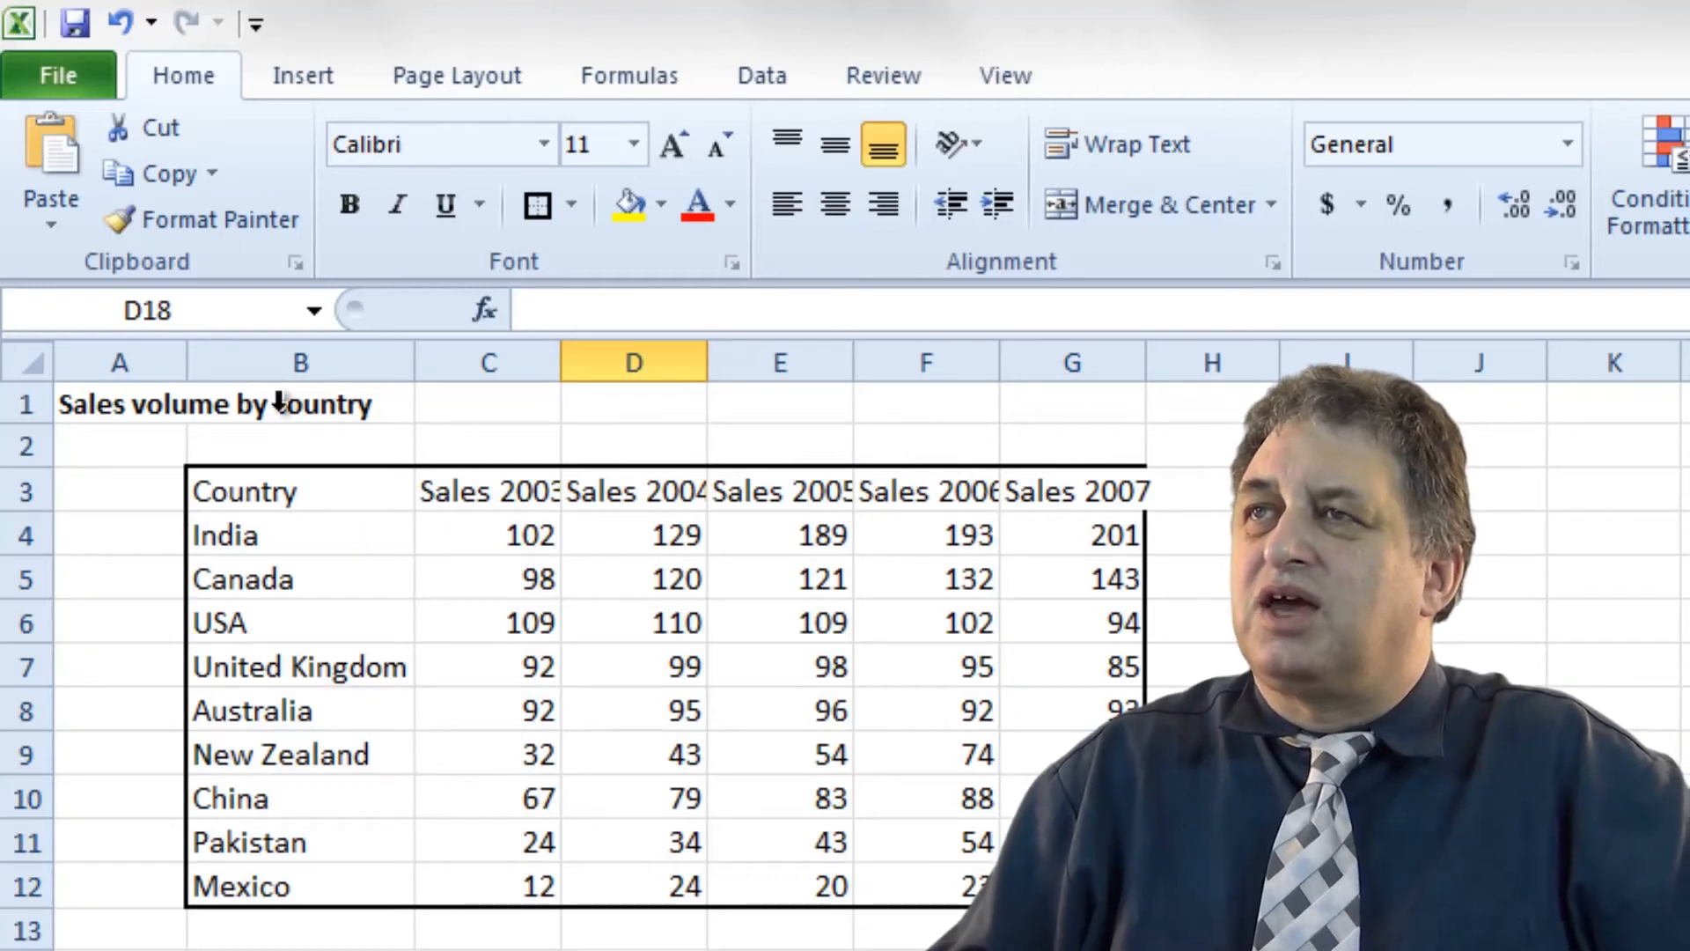
click(122, 22)
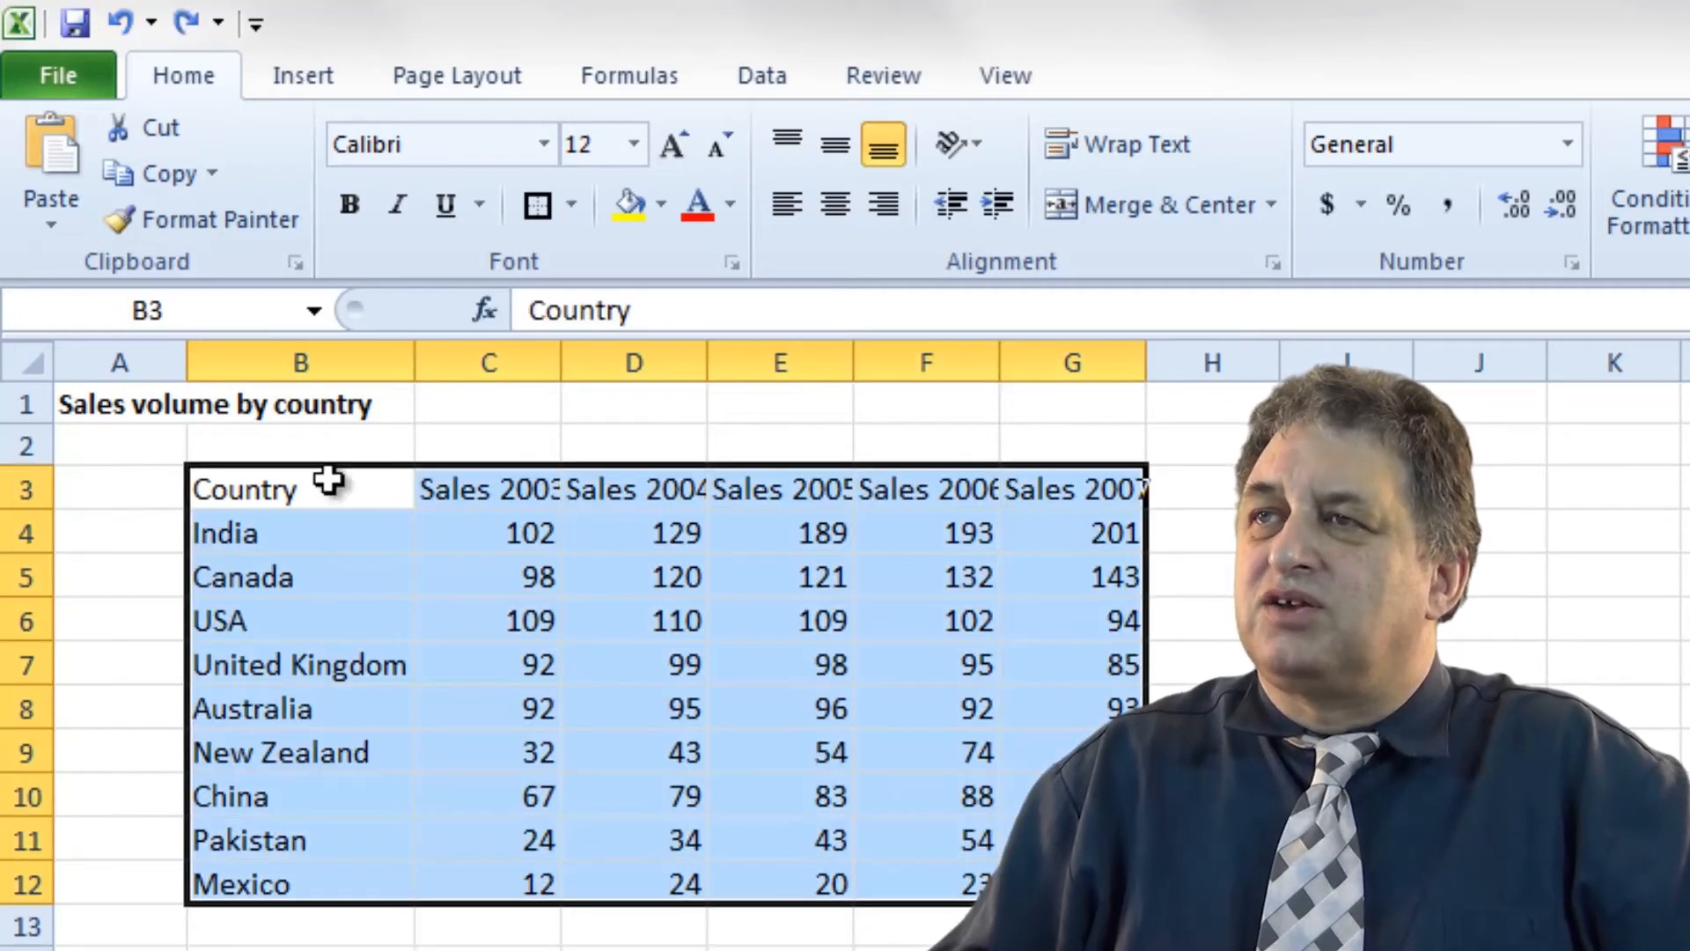
Give every cell in B3:G12 All Borders.
click(467, 936)
drag(250, 490, 1100, 885)
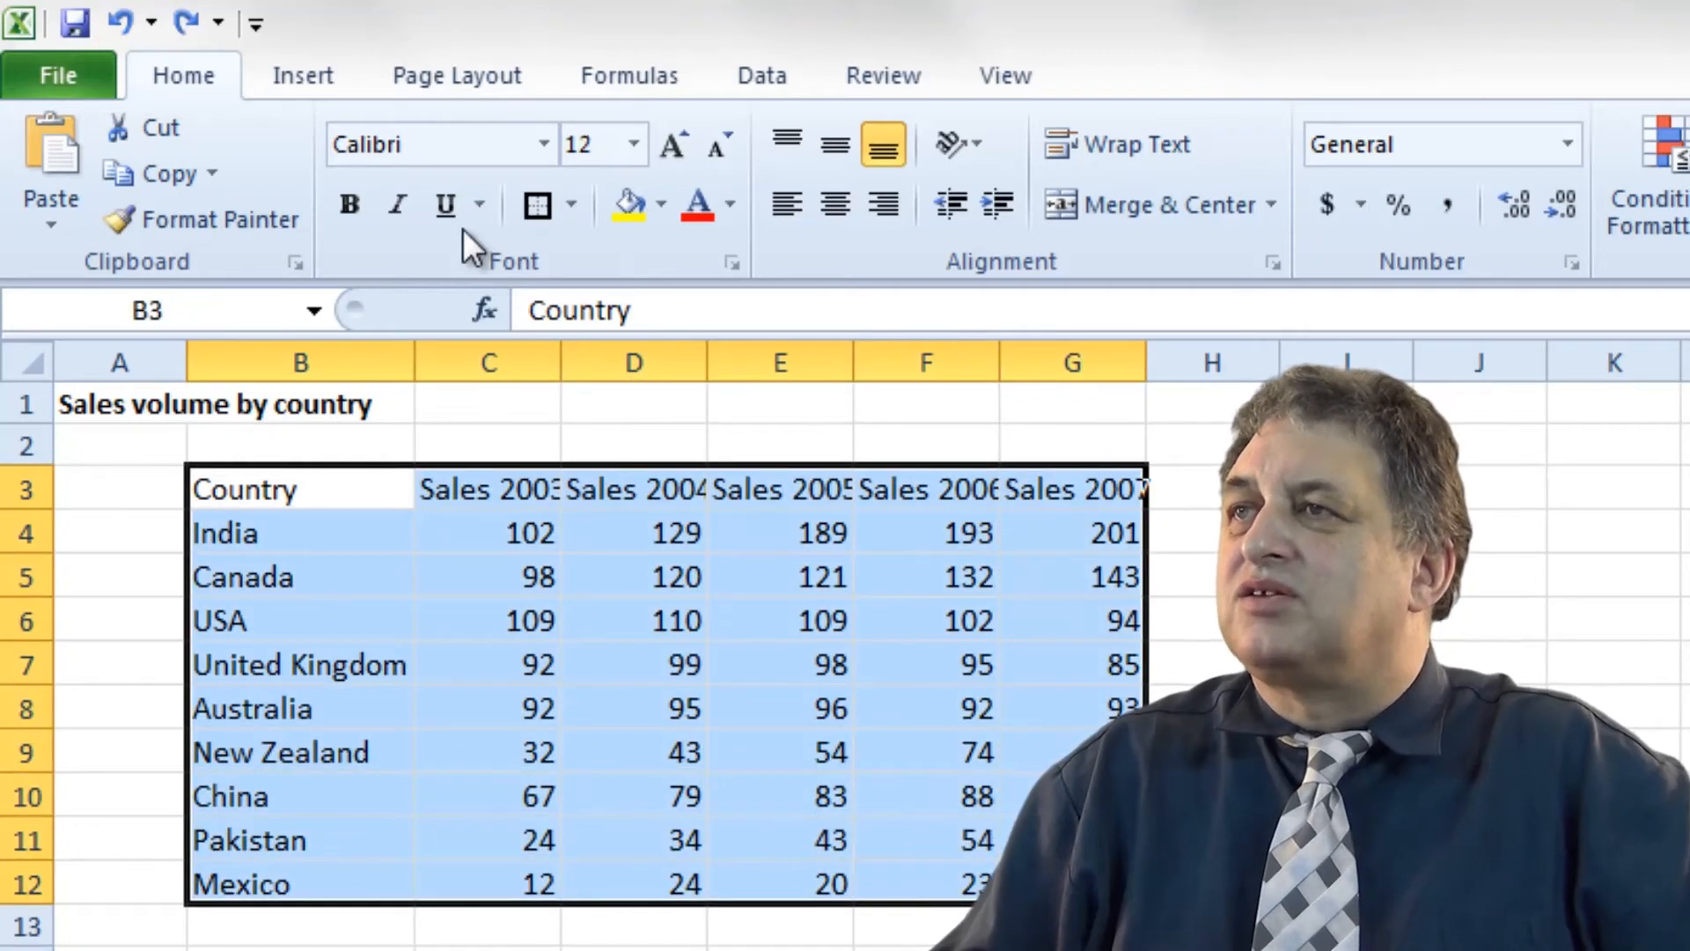
click(573, 201)
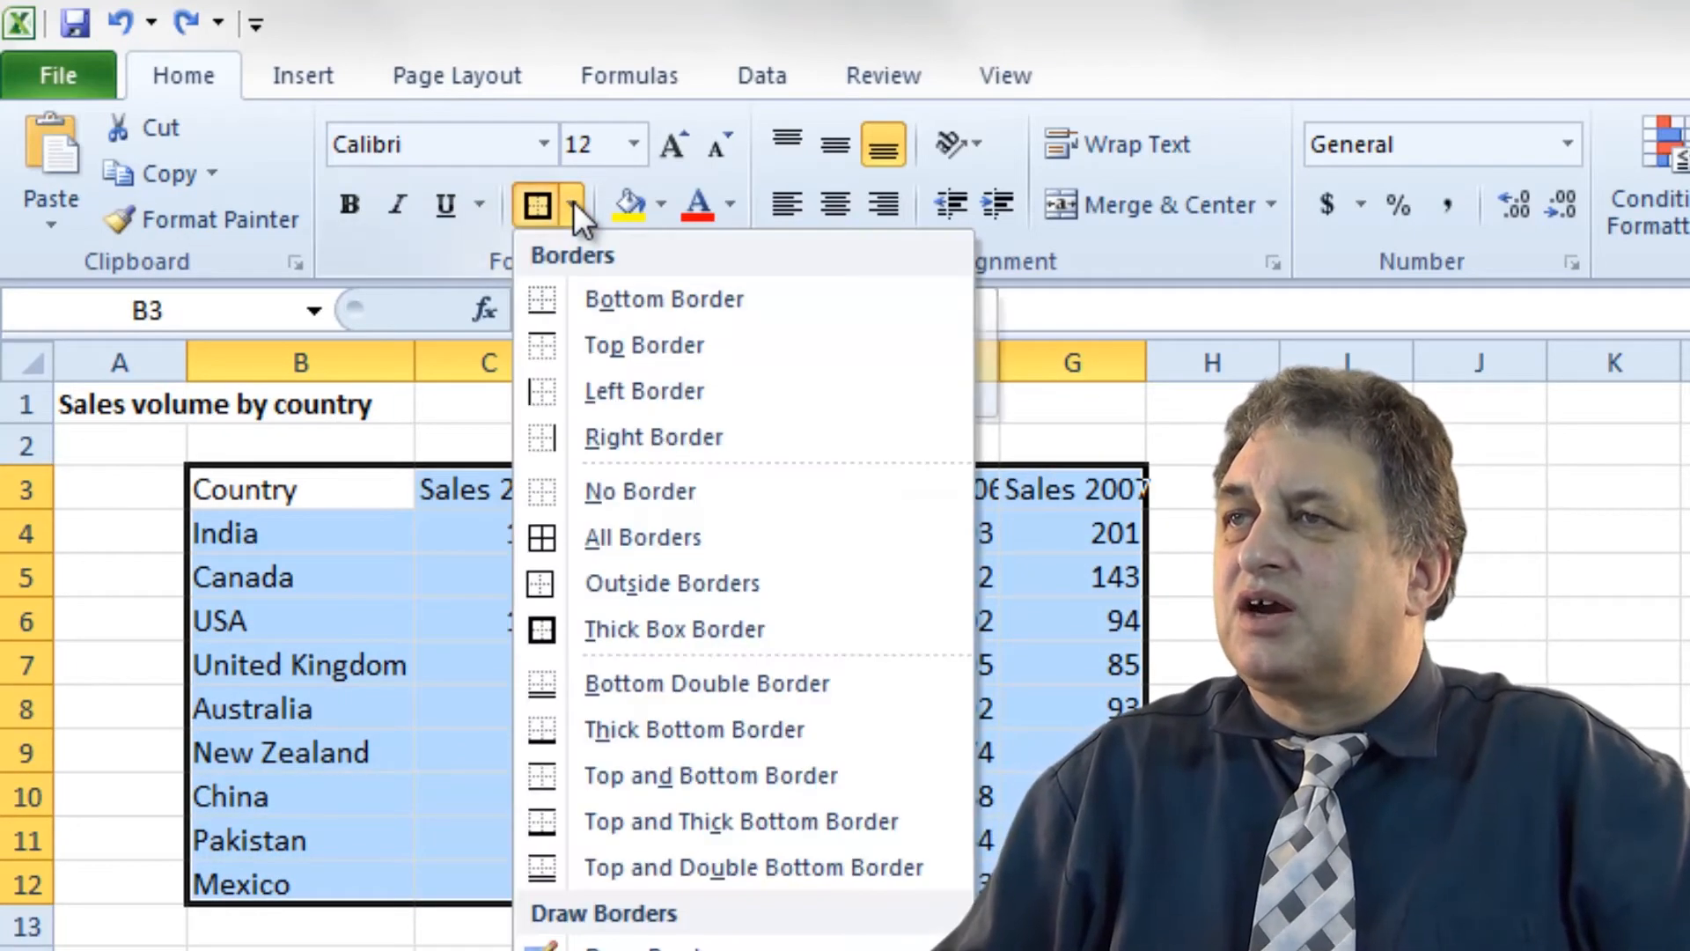
click(683, 539)
click(489, 947)
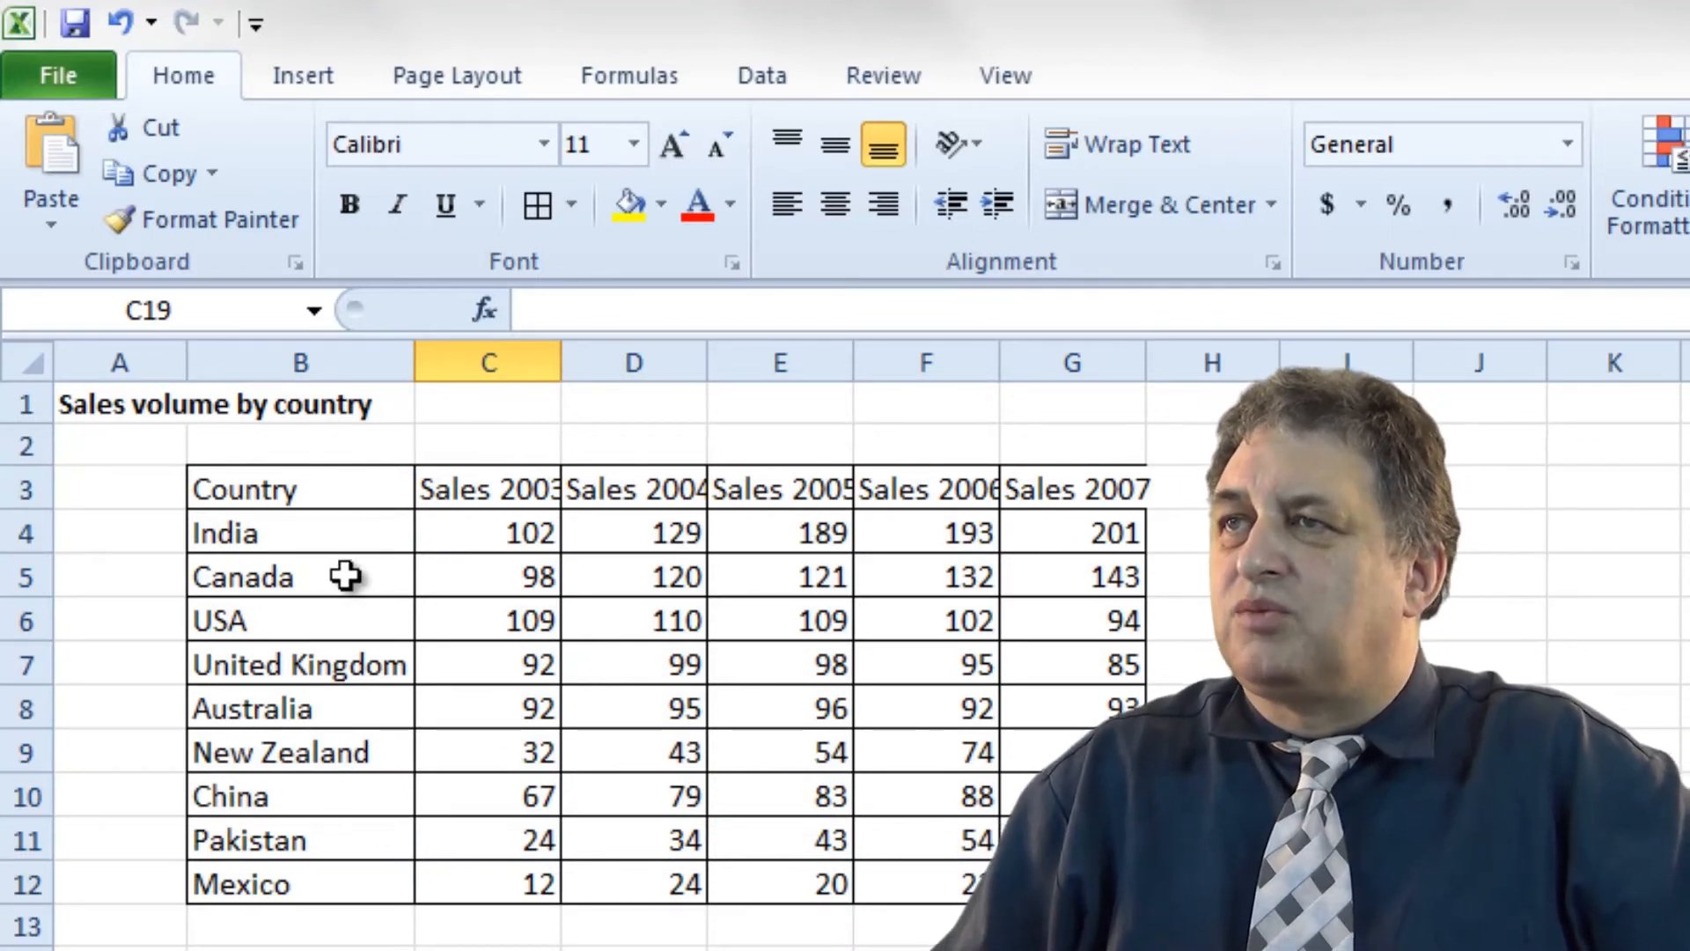
Apply a Top Border to B3:G12, then clear all lines with No Border.
drag(336, 491, 1074, 884)
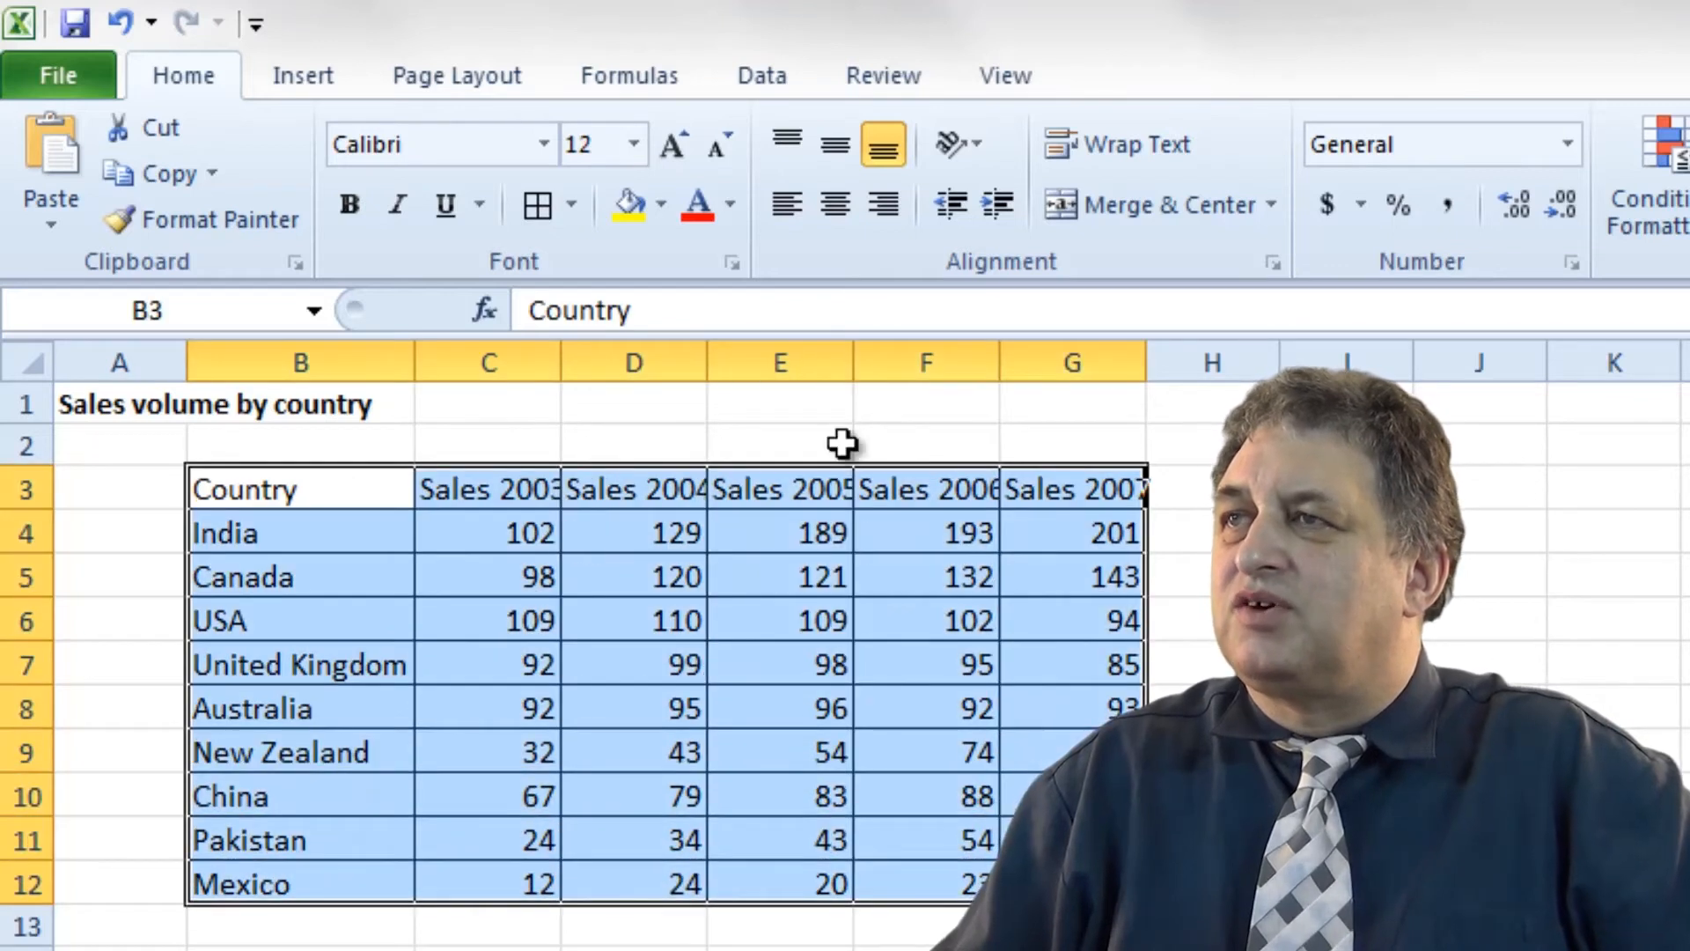
click(571, 205)
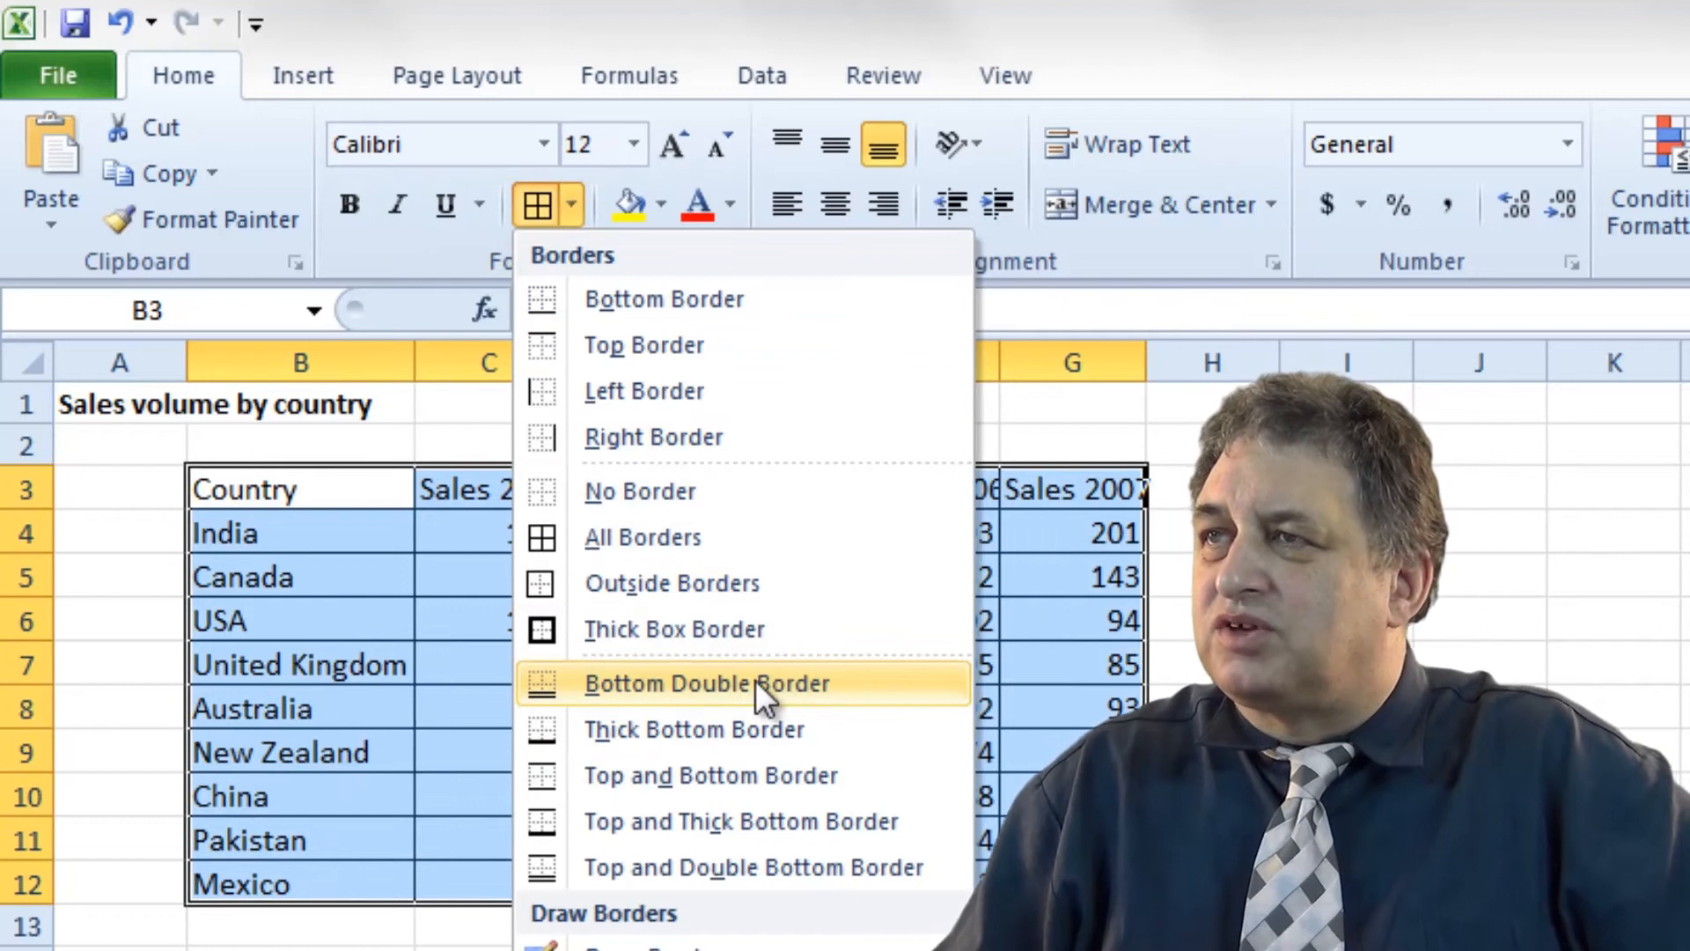
click(667, 345)
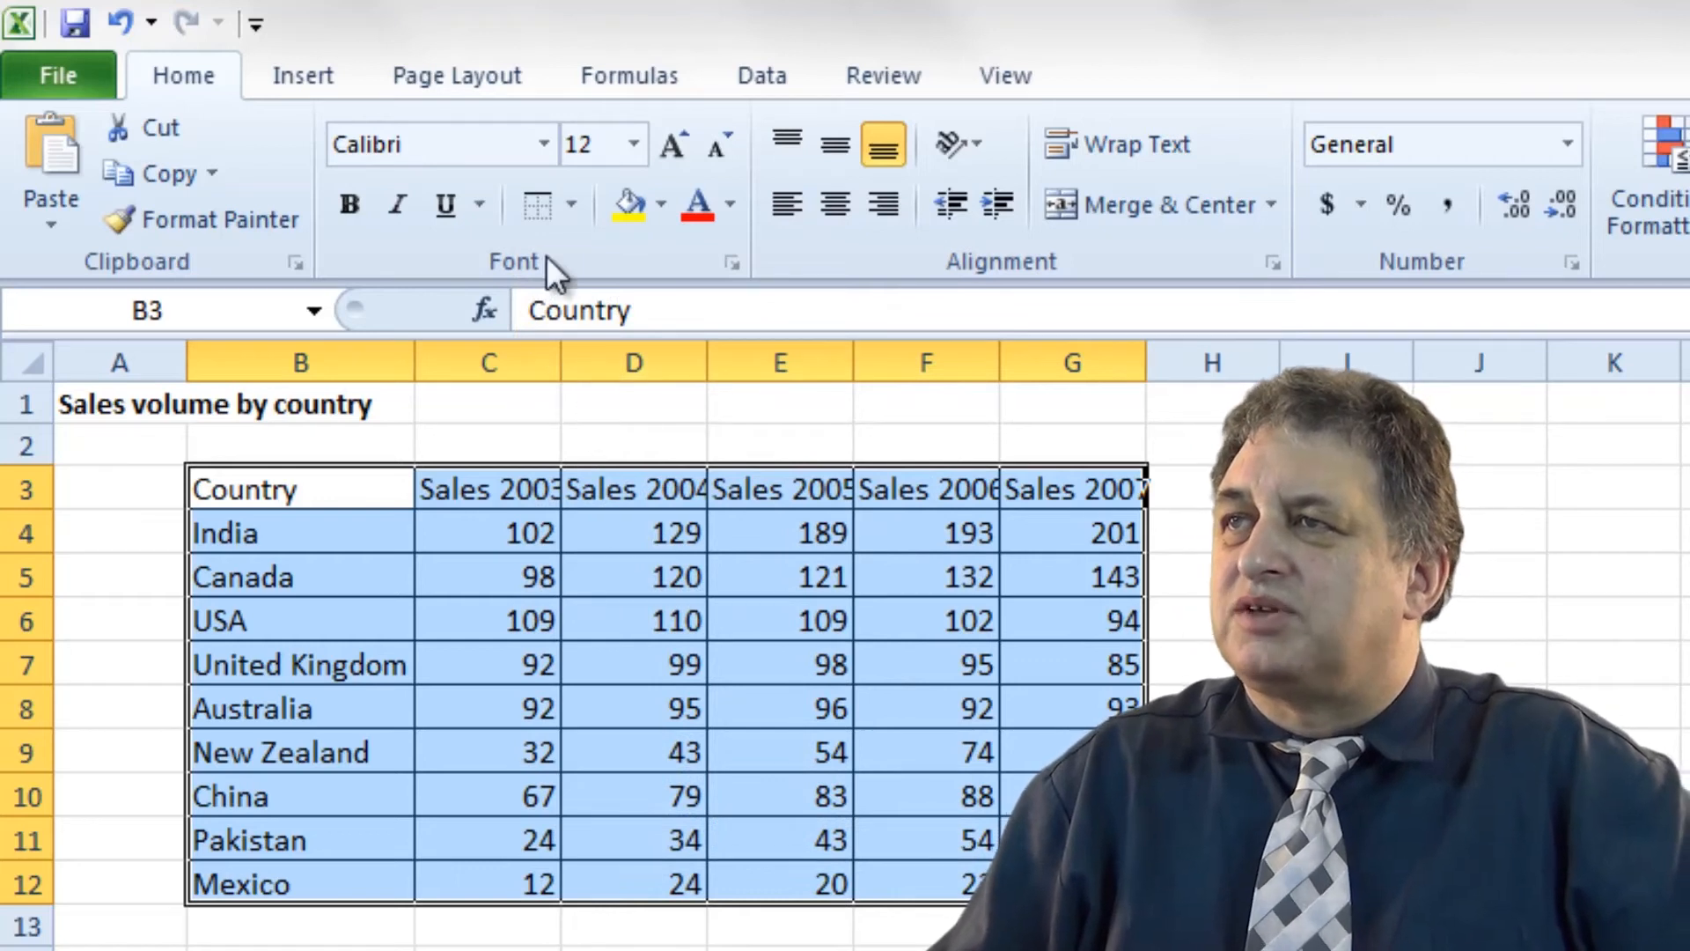
click(572, 208)
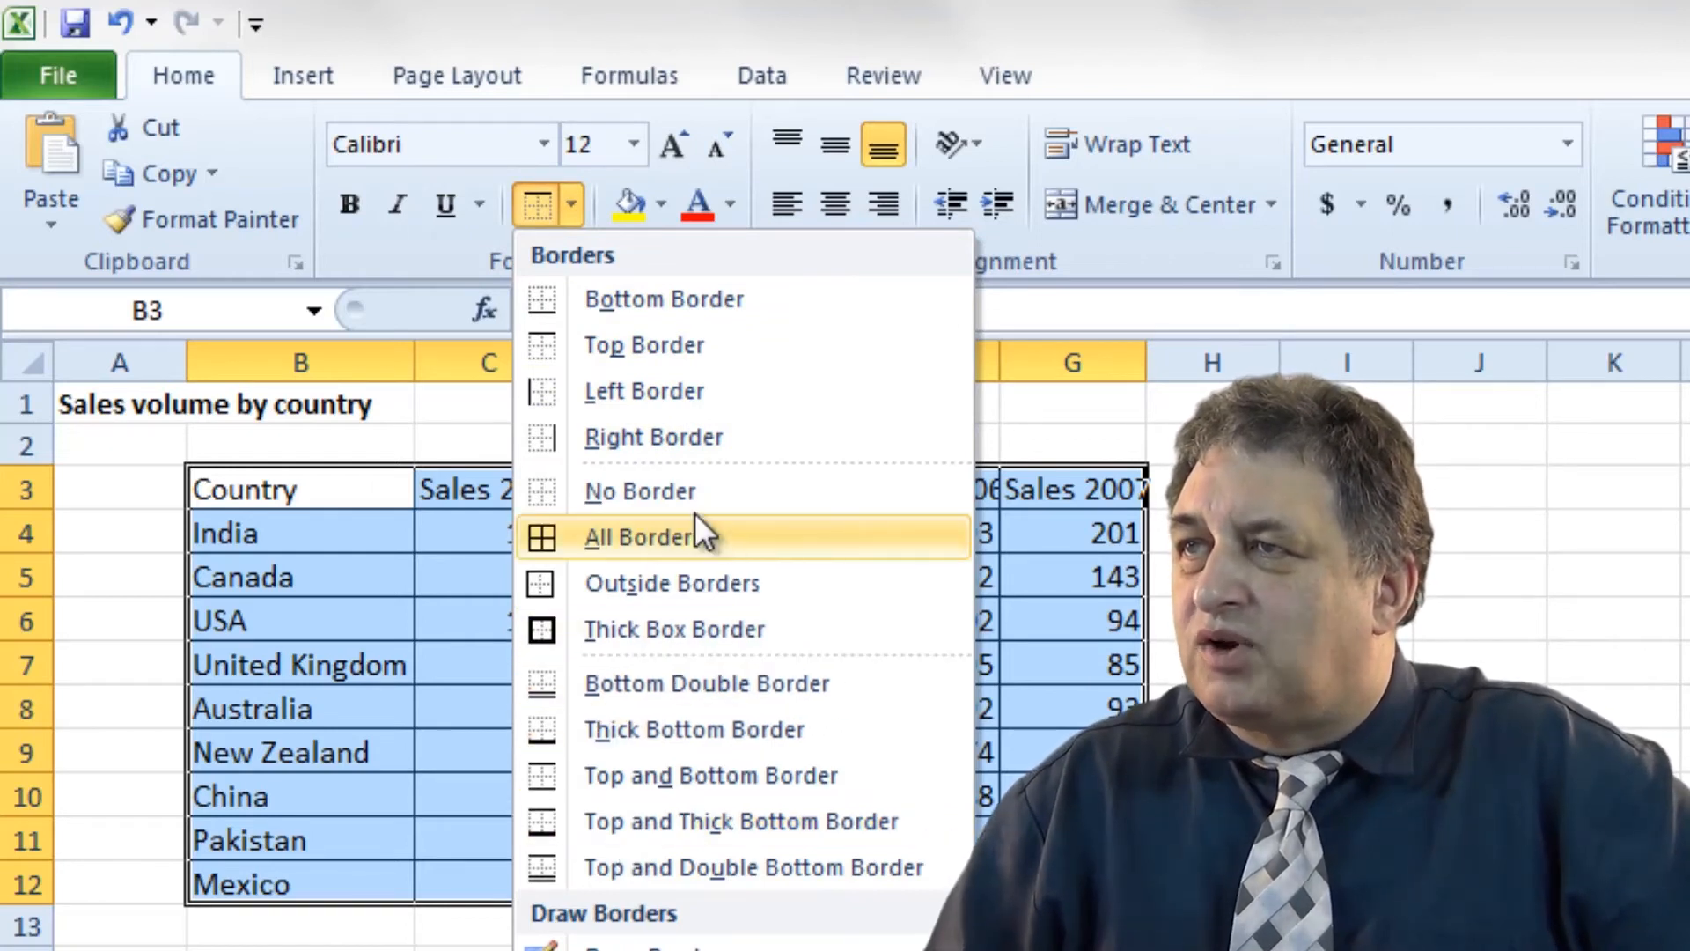
click(674, 500)
click(625, 949)
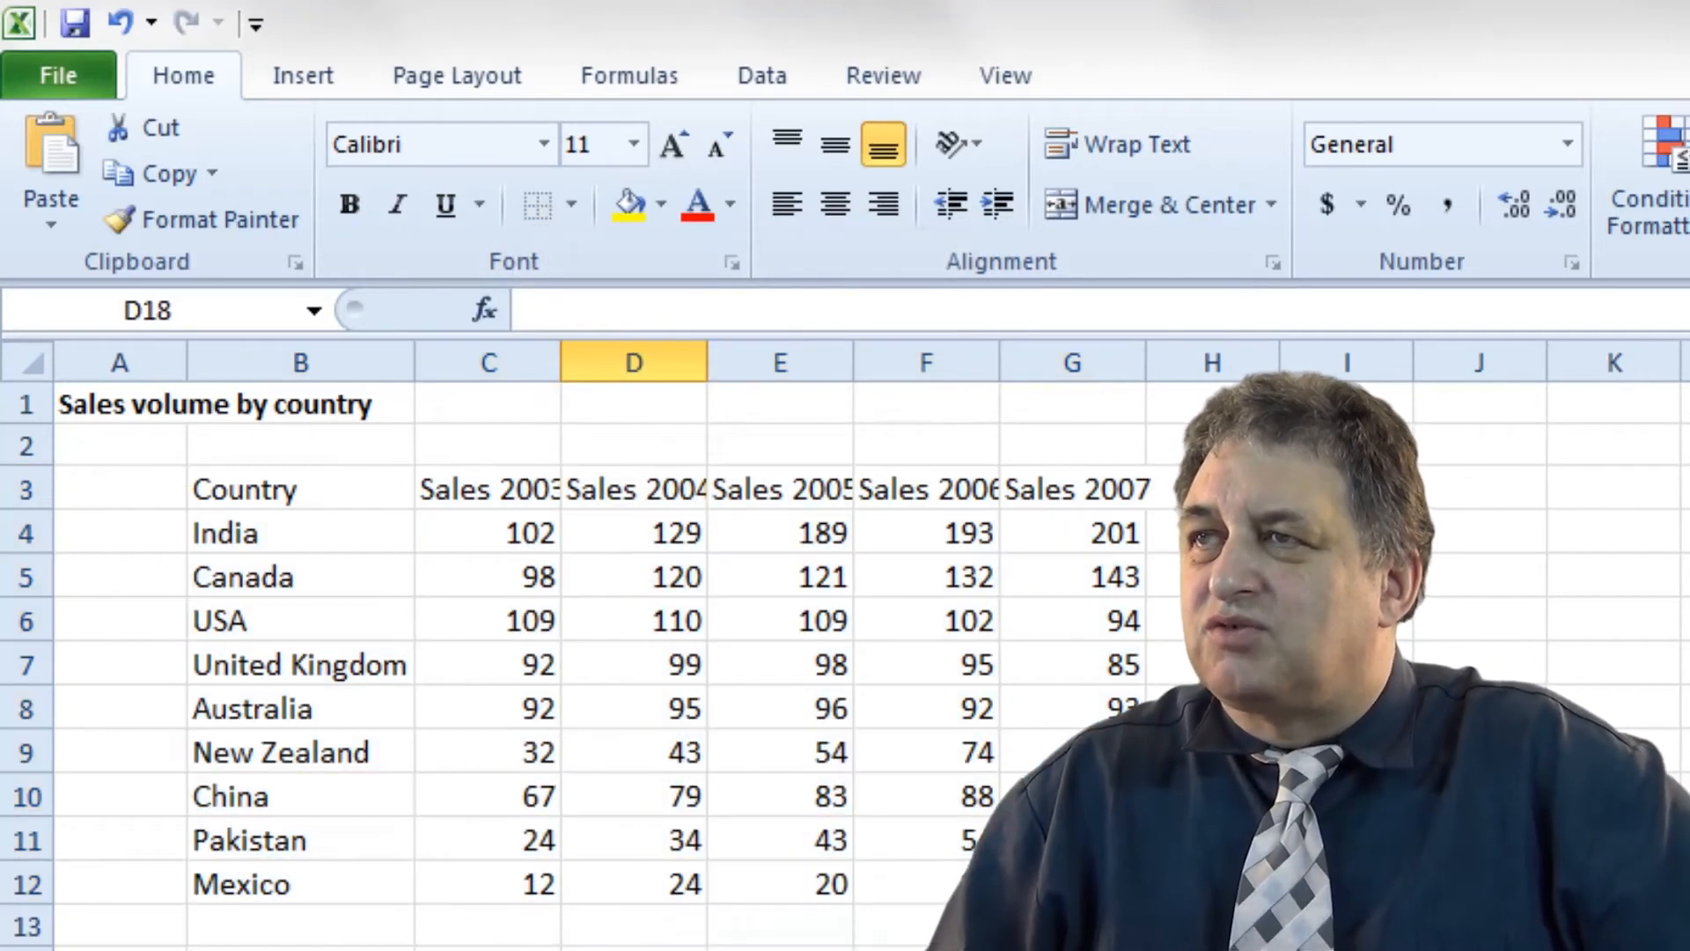
Select B3:G13 and add a Top Border and a Bottom Border.
drag(329, 487, 1074, 924)
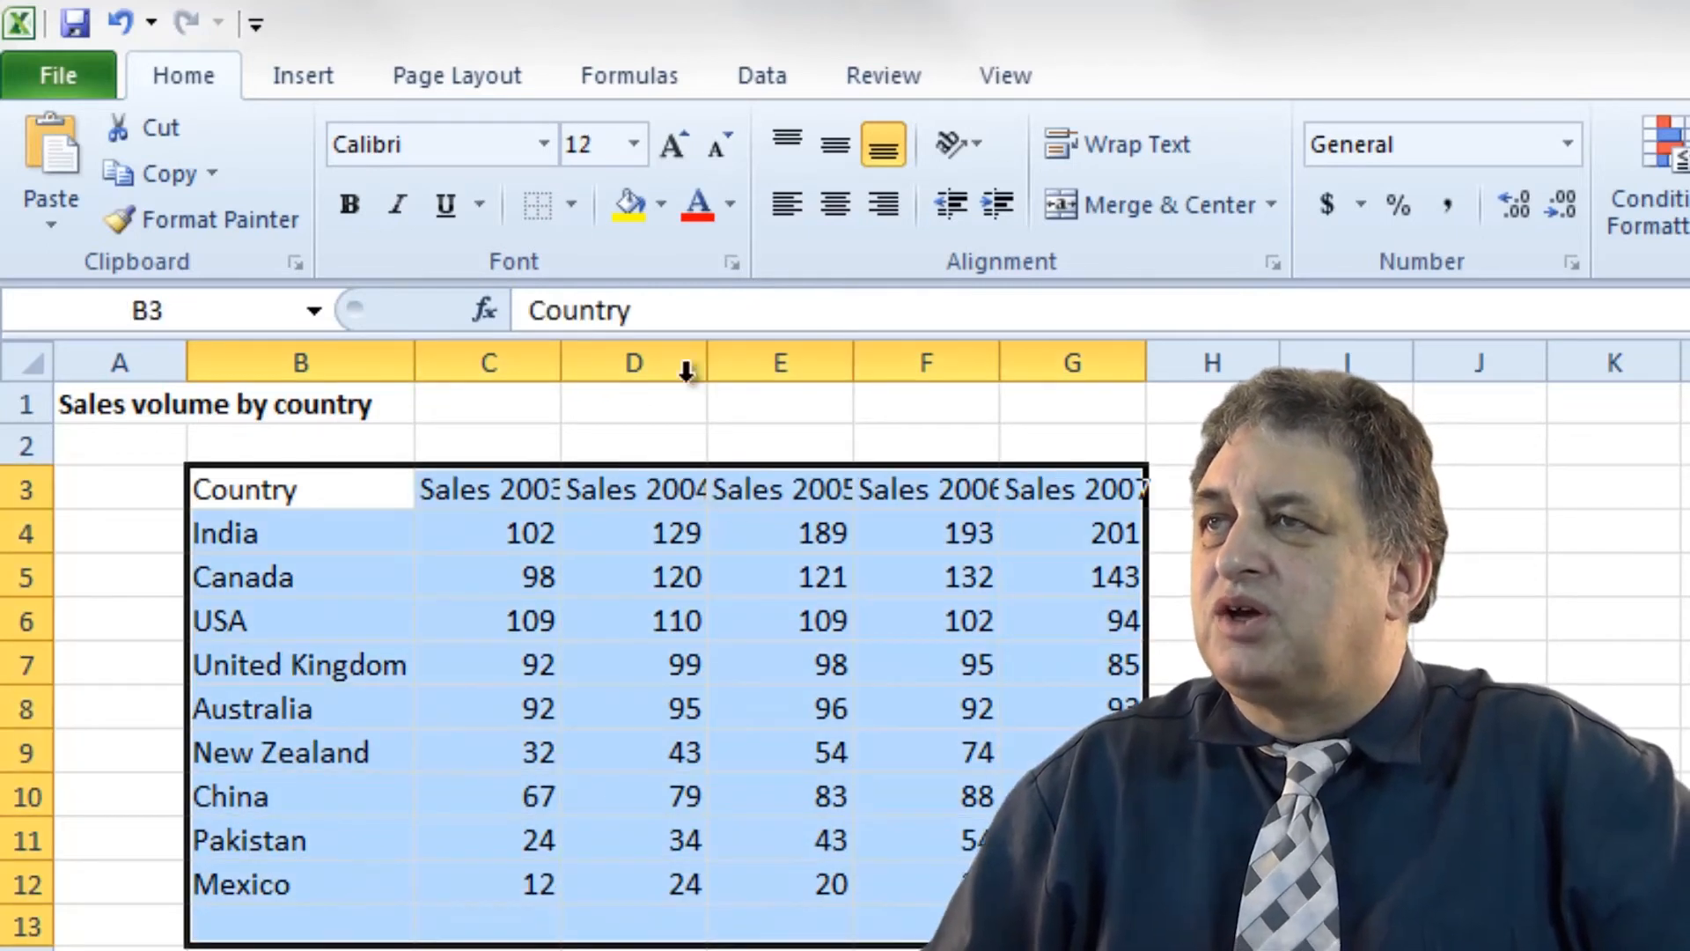
click(572, 205)
click(659, 356)
click(569, 200)
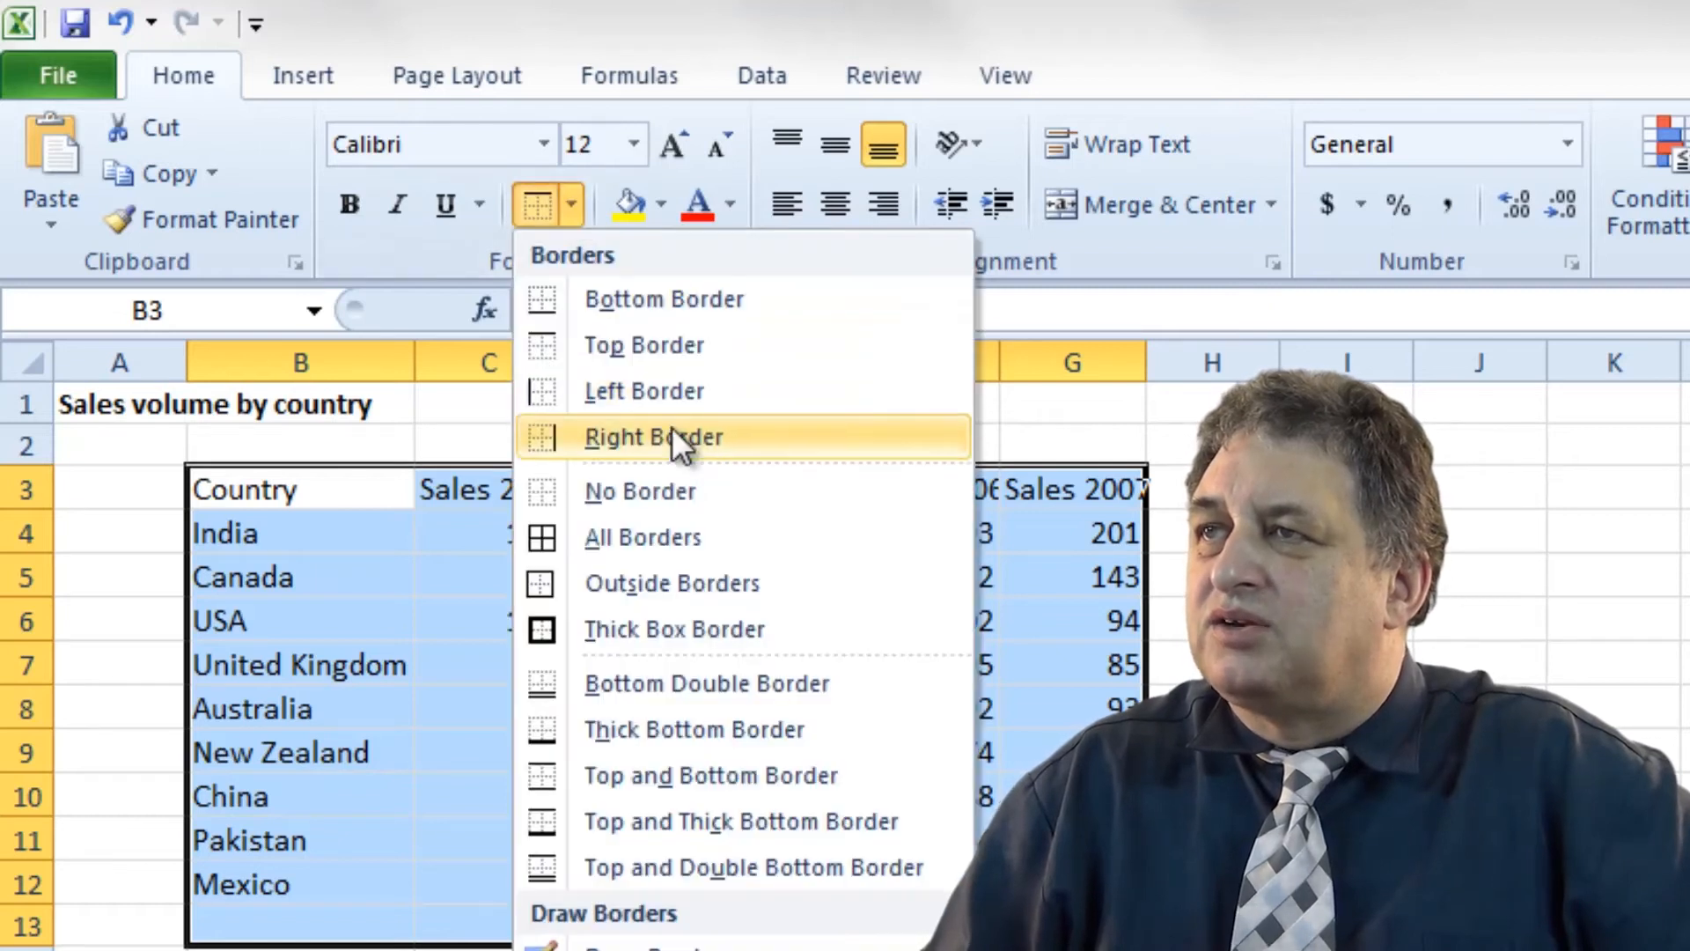
click(662, 308)
click(627, 949)
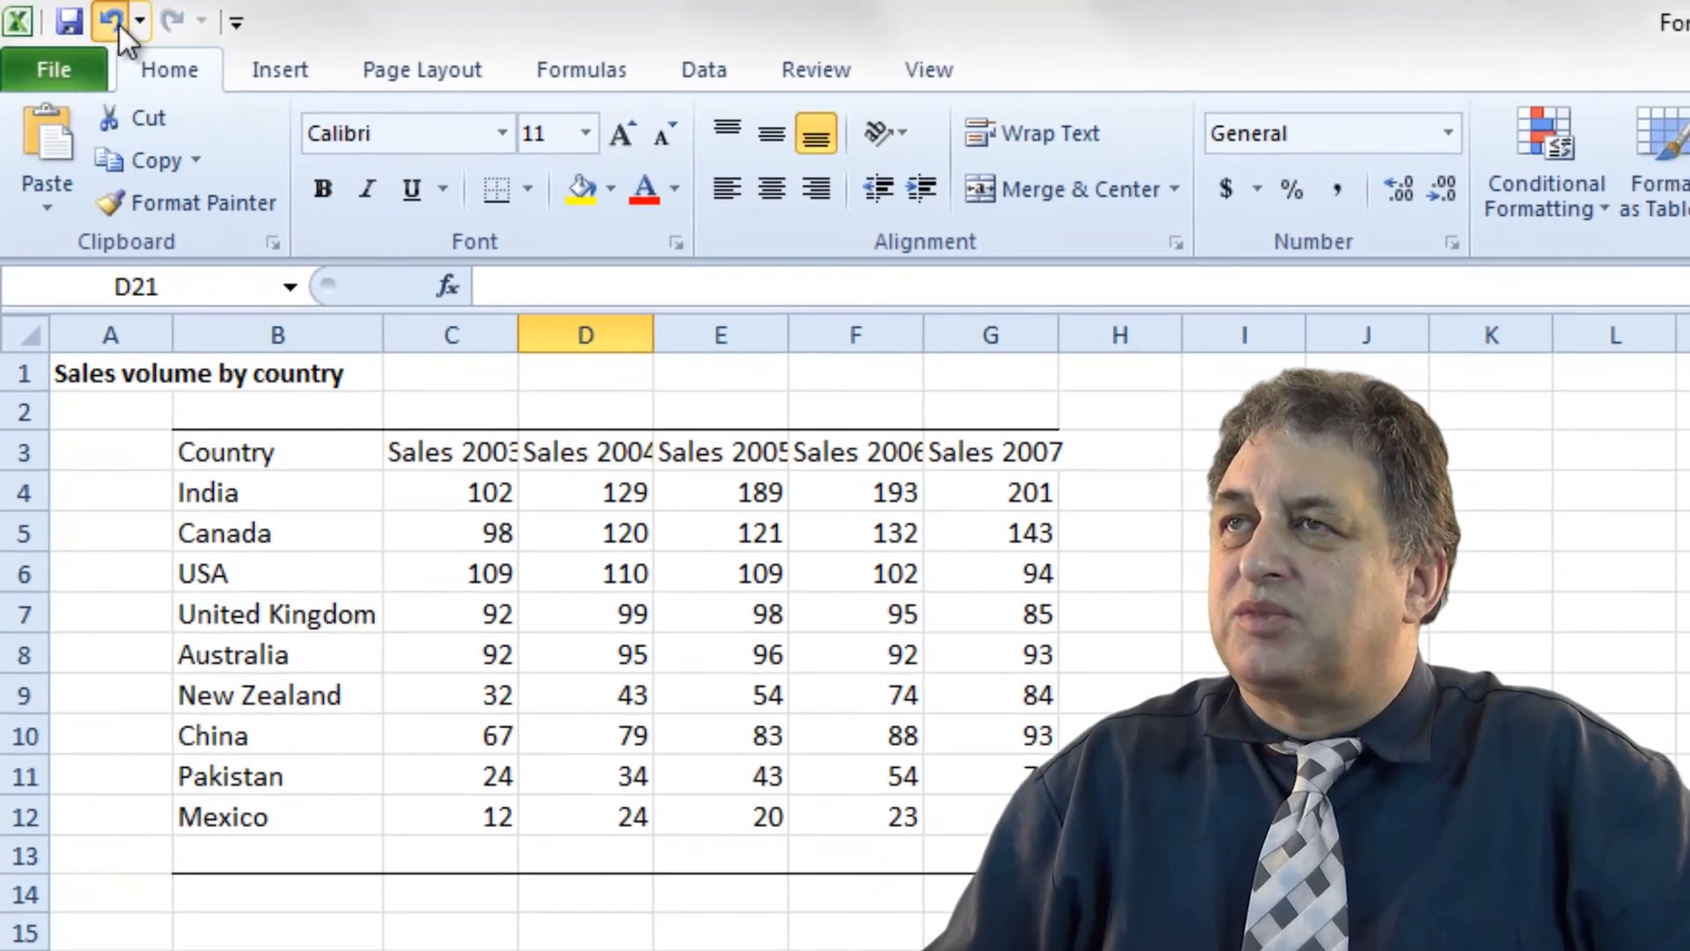
Undo four formatting changes, redo one to drop the underline, and reselect B3:G12.
click(115, 23)
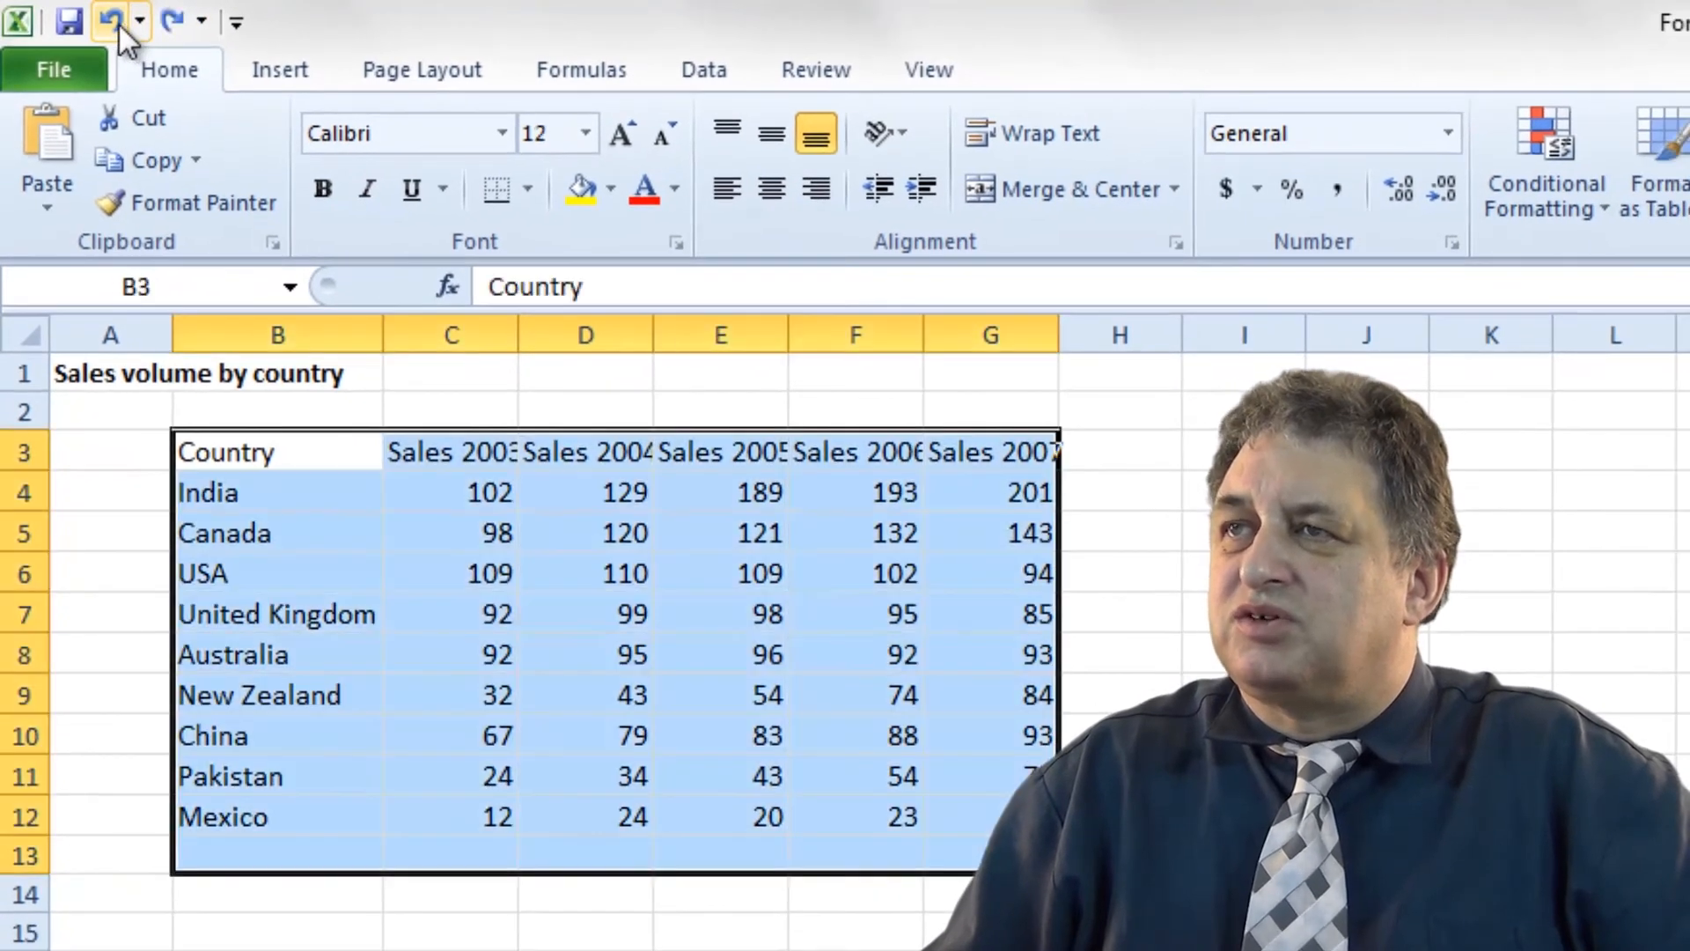
click(112, 23)
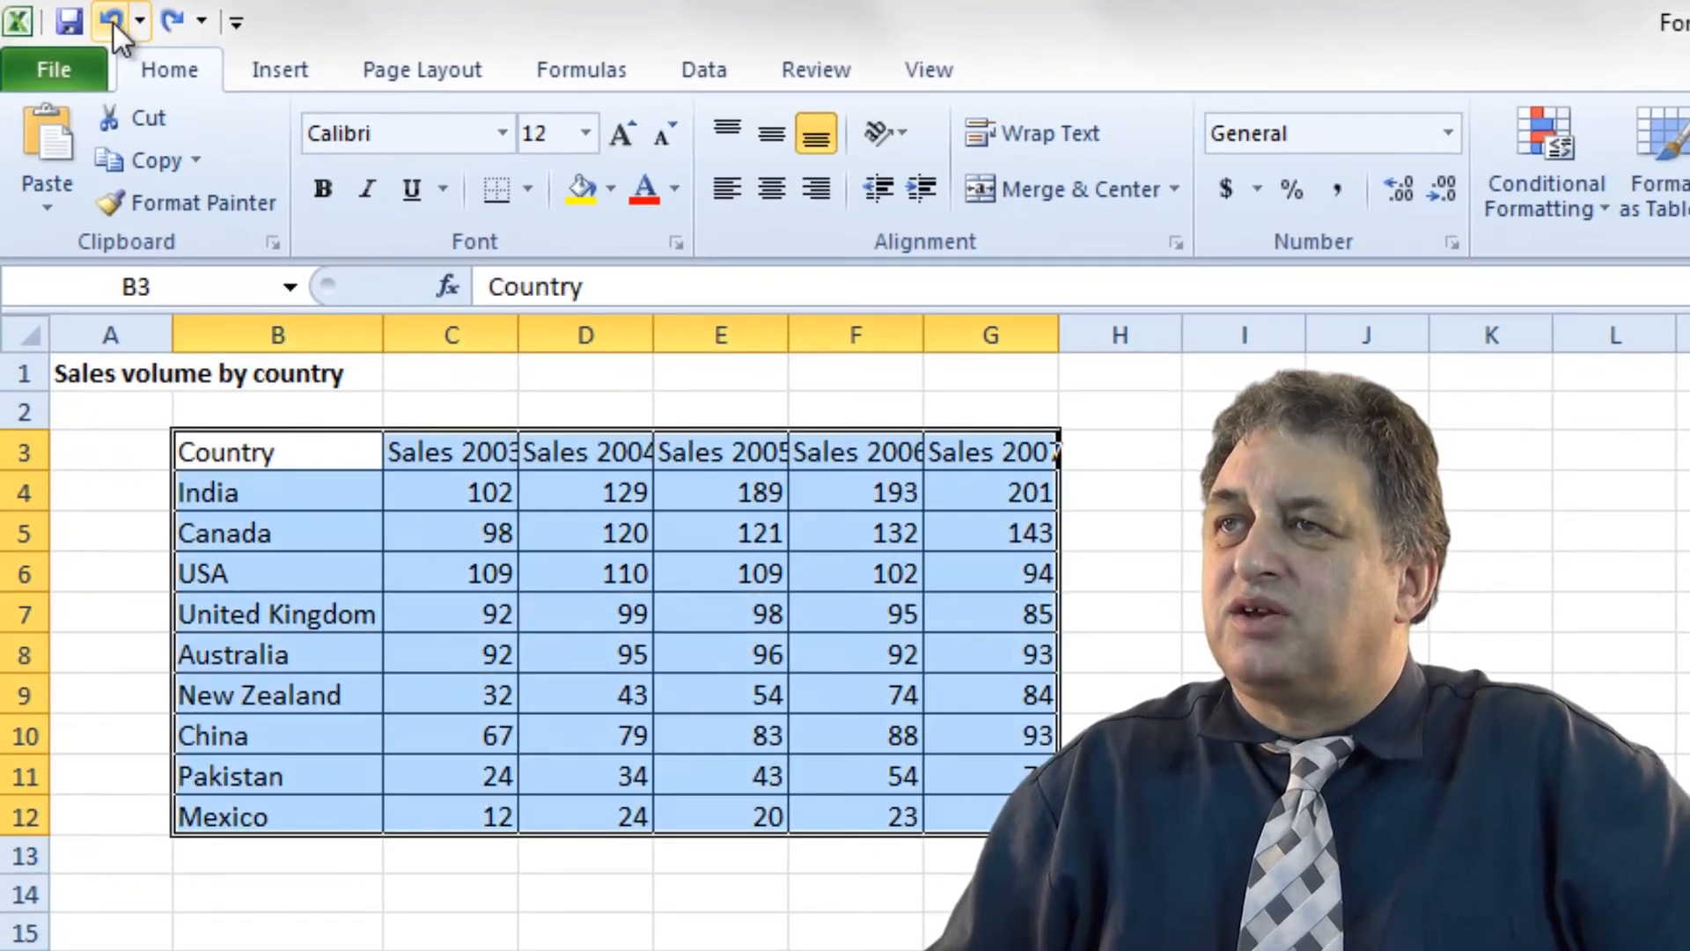
click(113, 23)
click(113, 23)
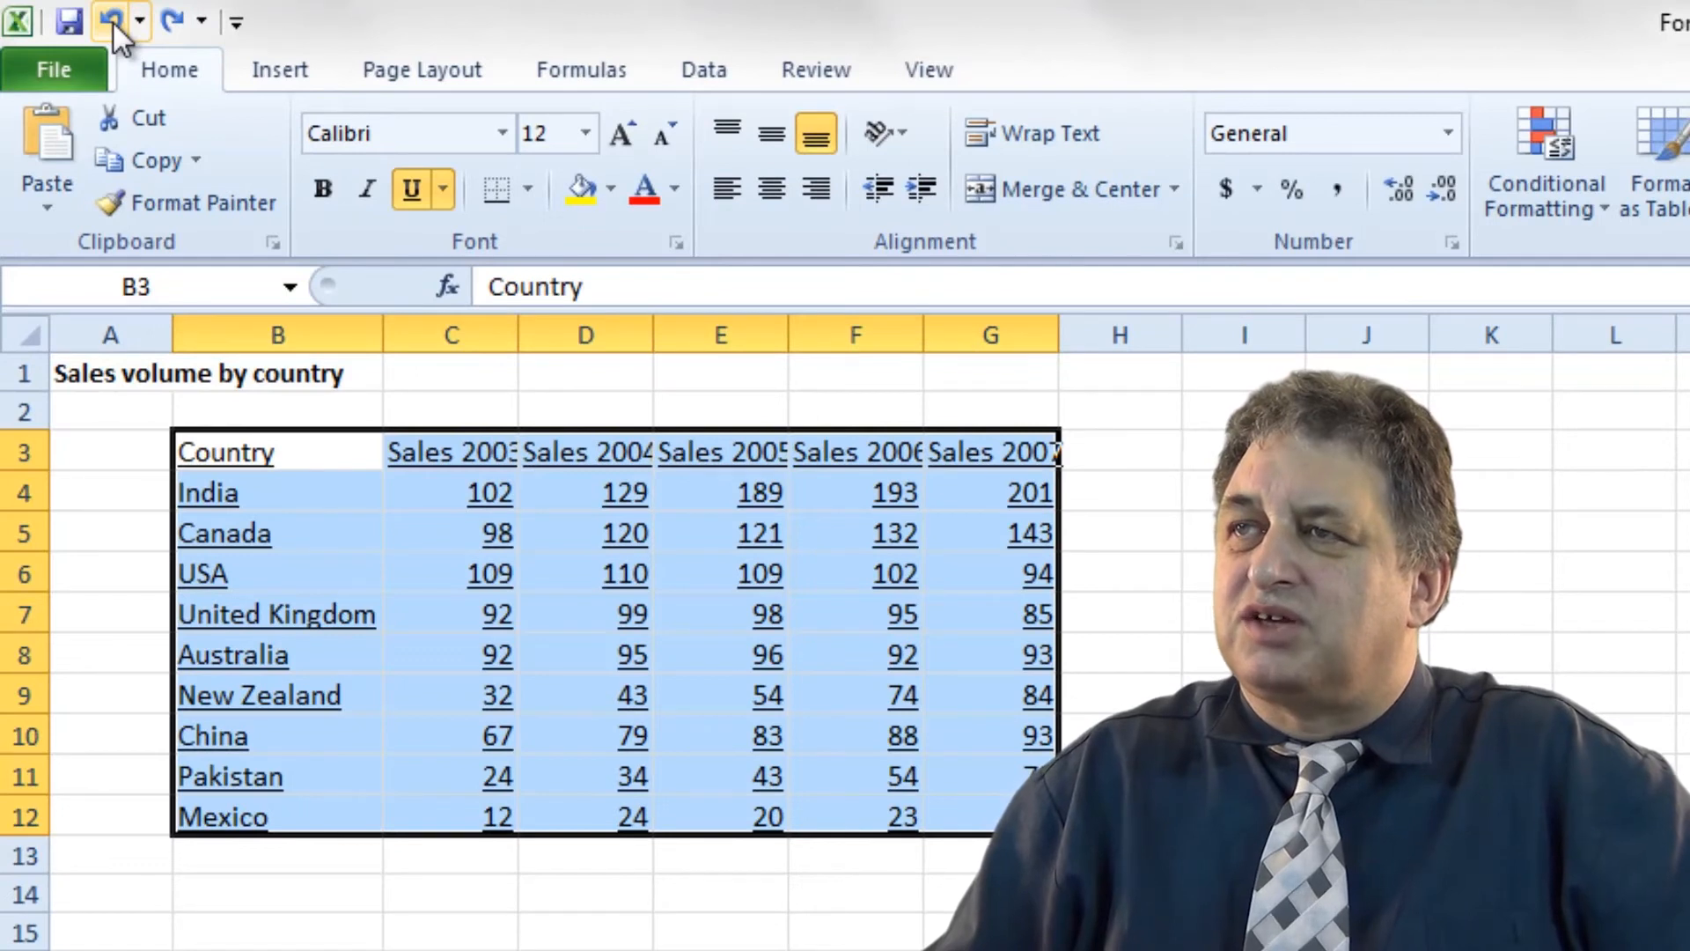
click(173, 20)
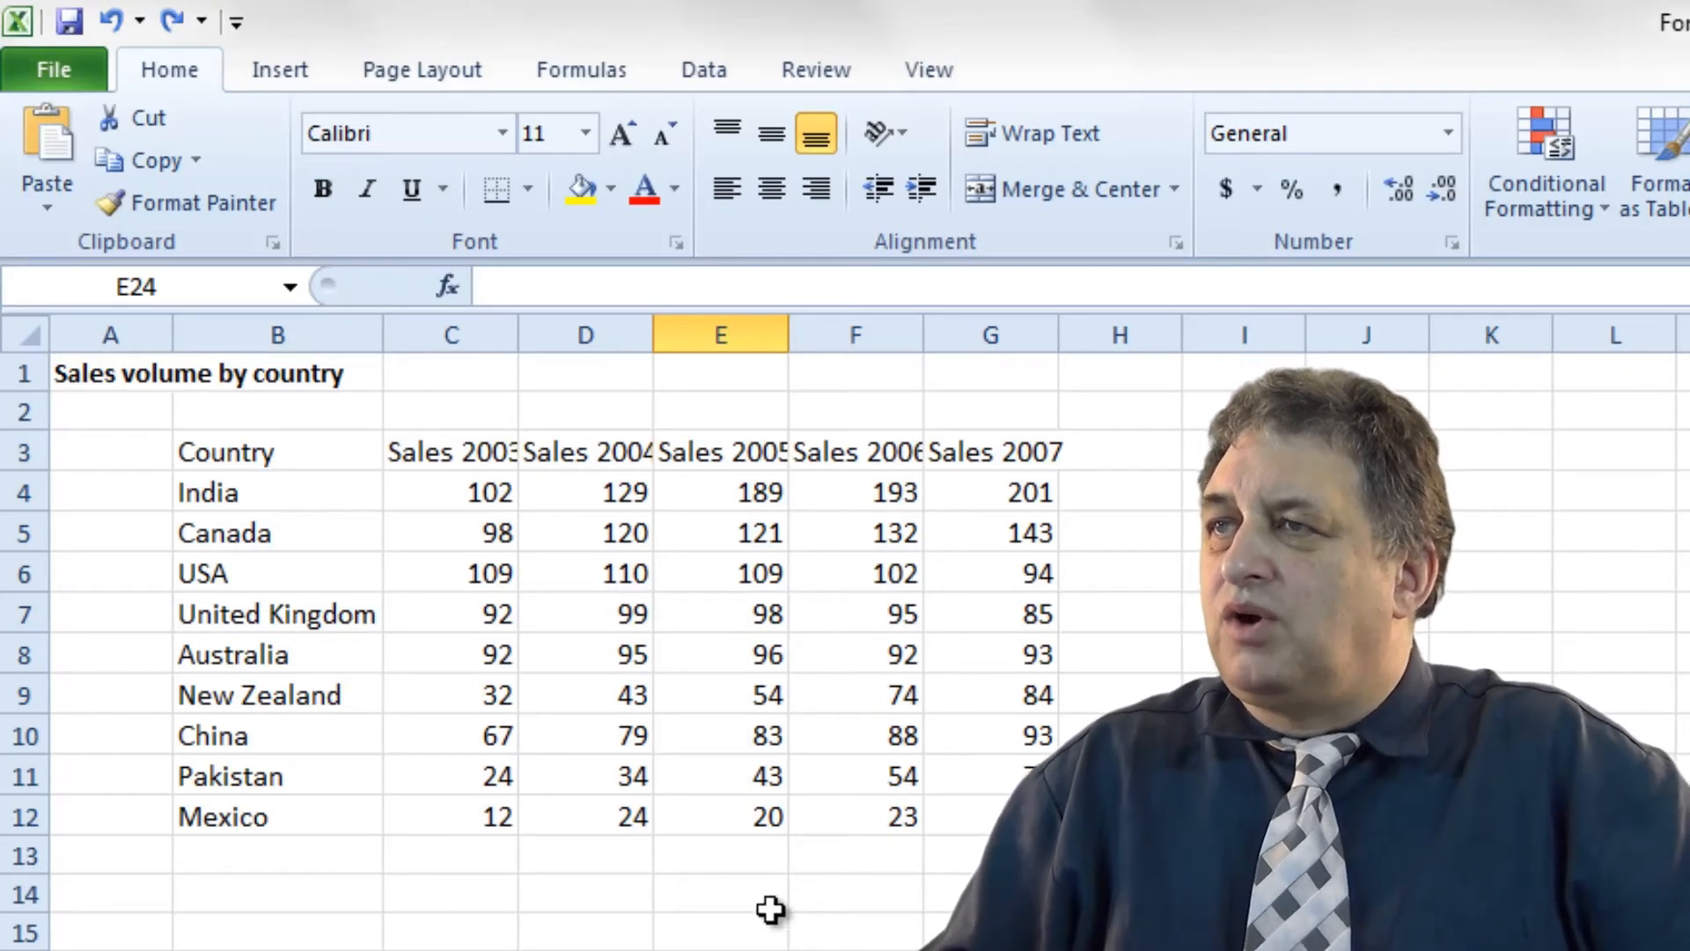
drag(988, 811, 294, 460)
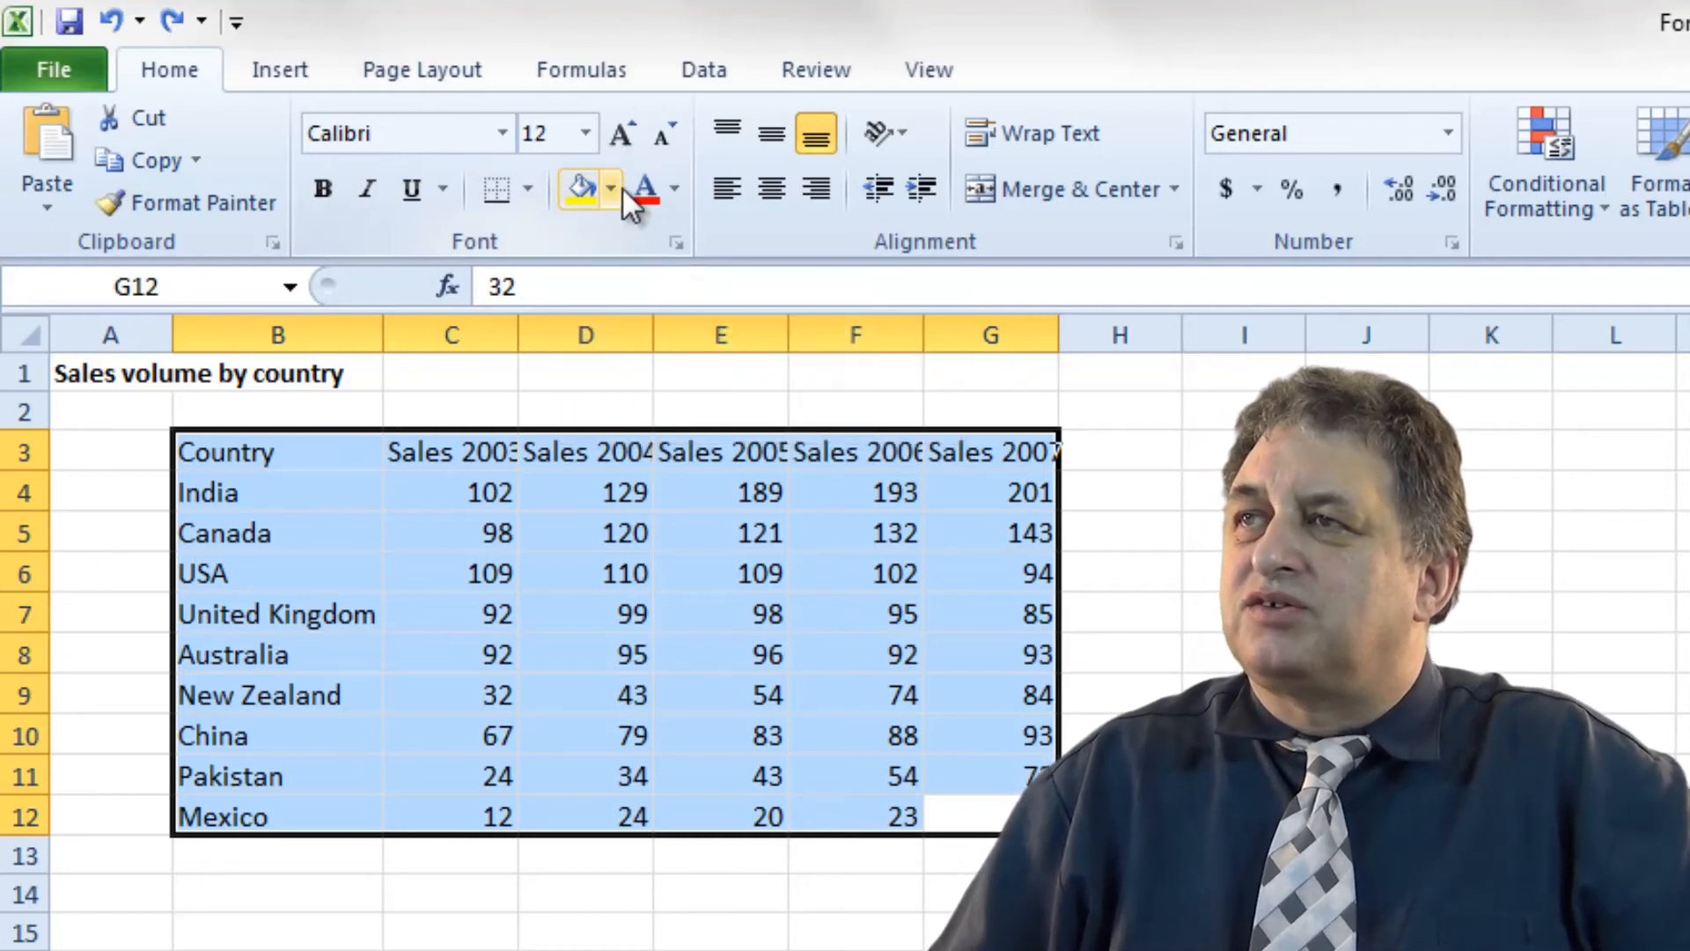
Fill the sales table cells orange.
click(611, 187)
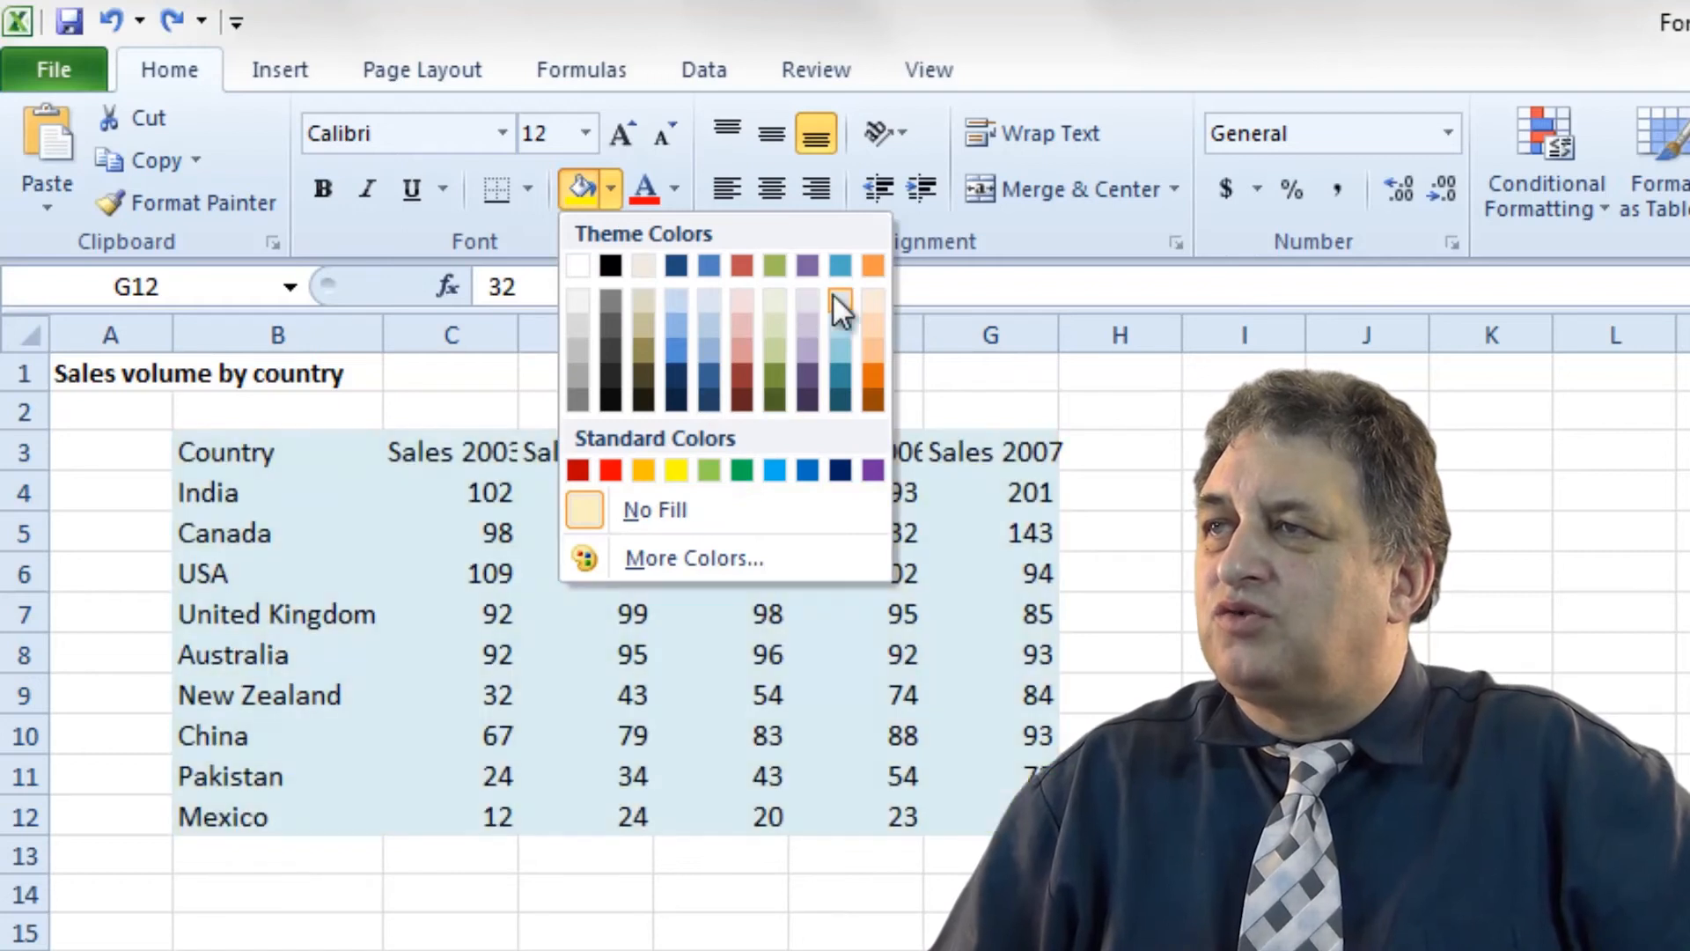
click(873, 265)
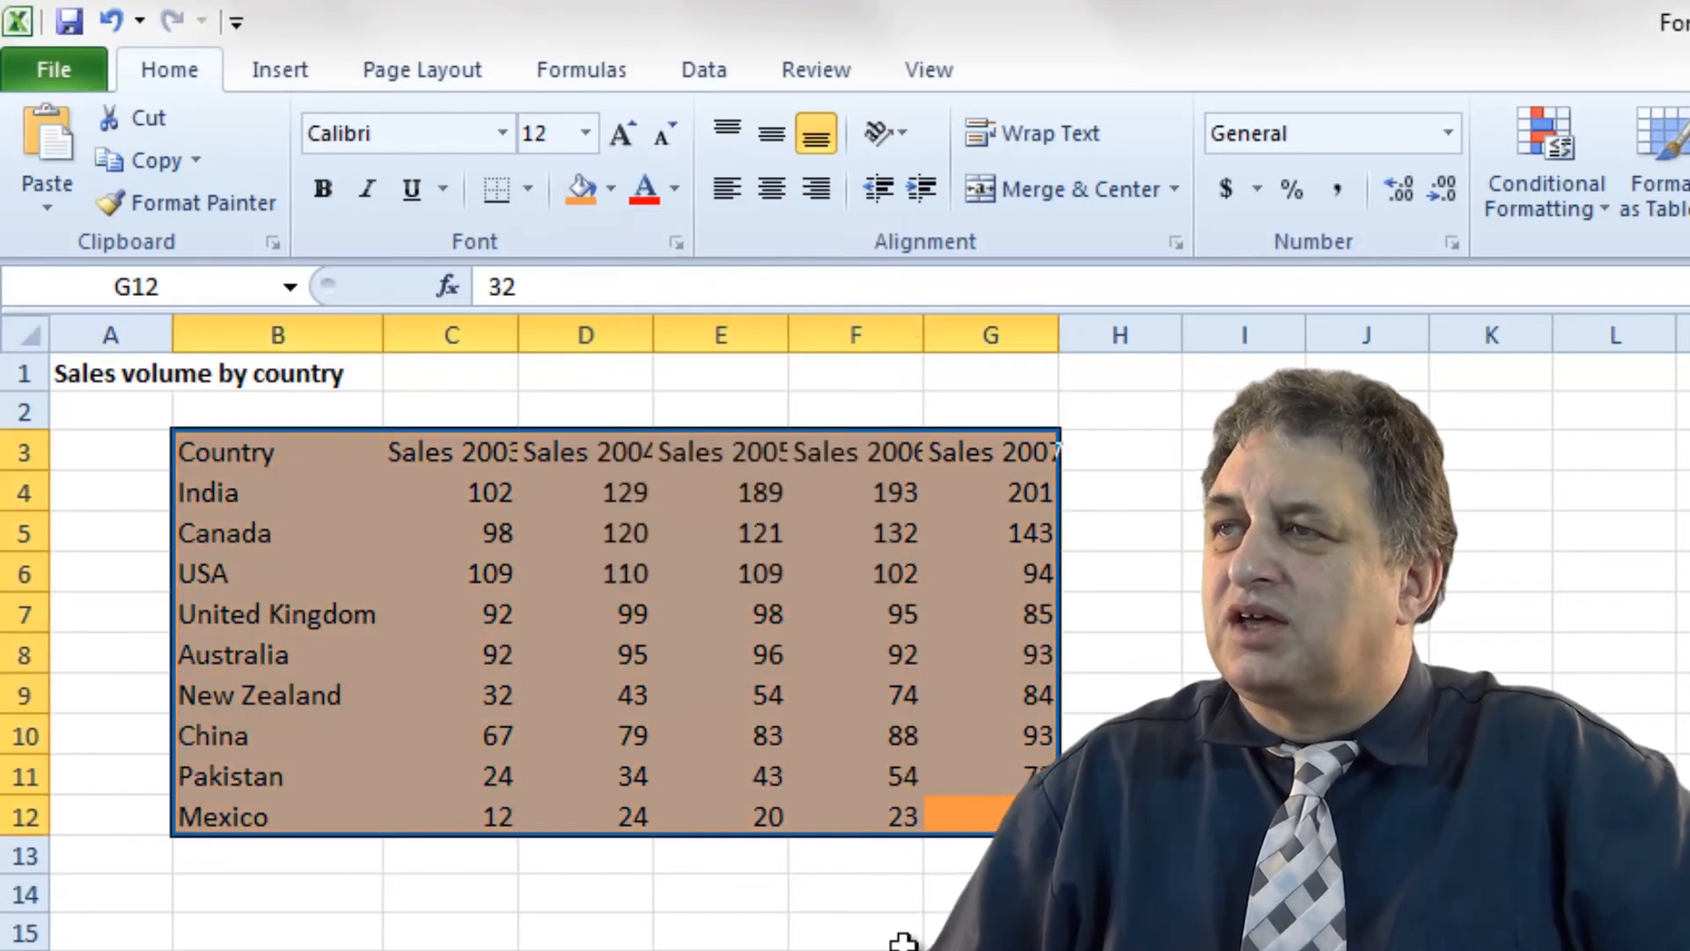
click(906, 942)
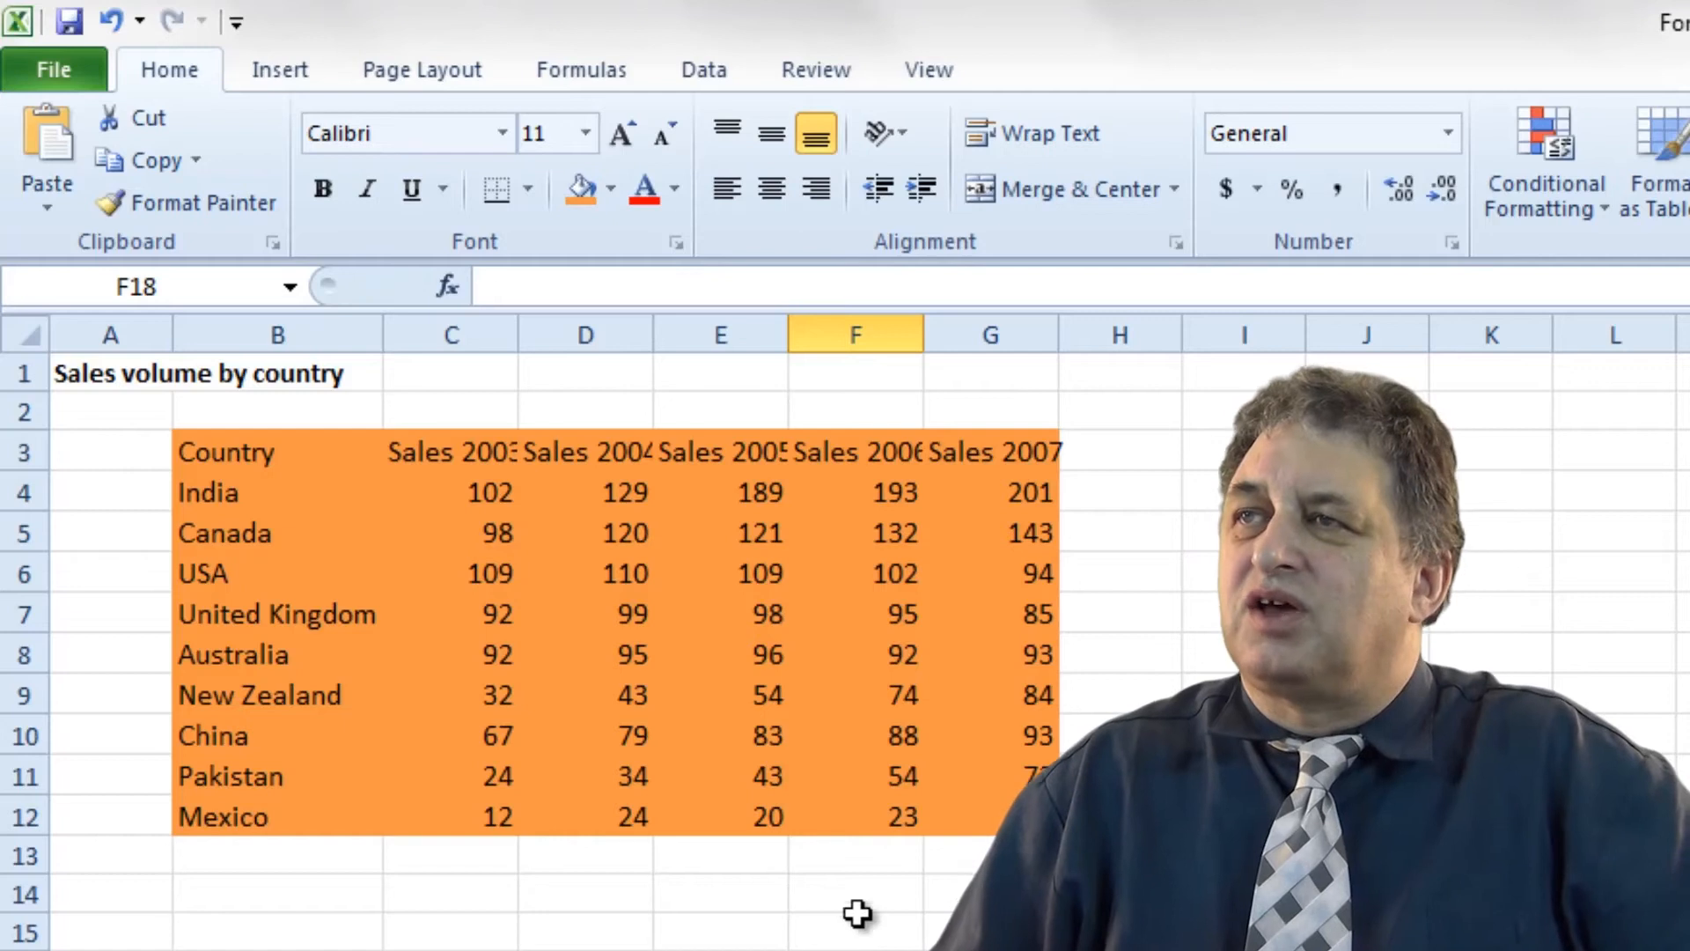
Reselect the table and apply All Borders to every cell.
drag(313, 441, 985, 810)
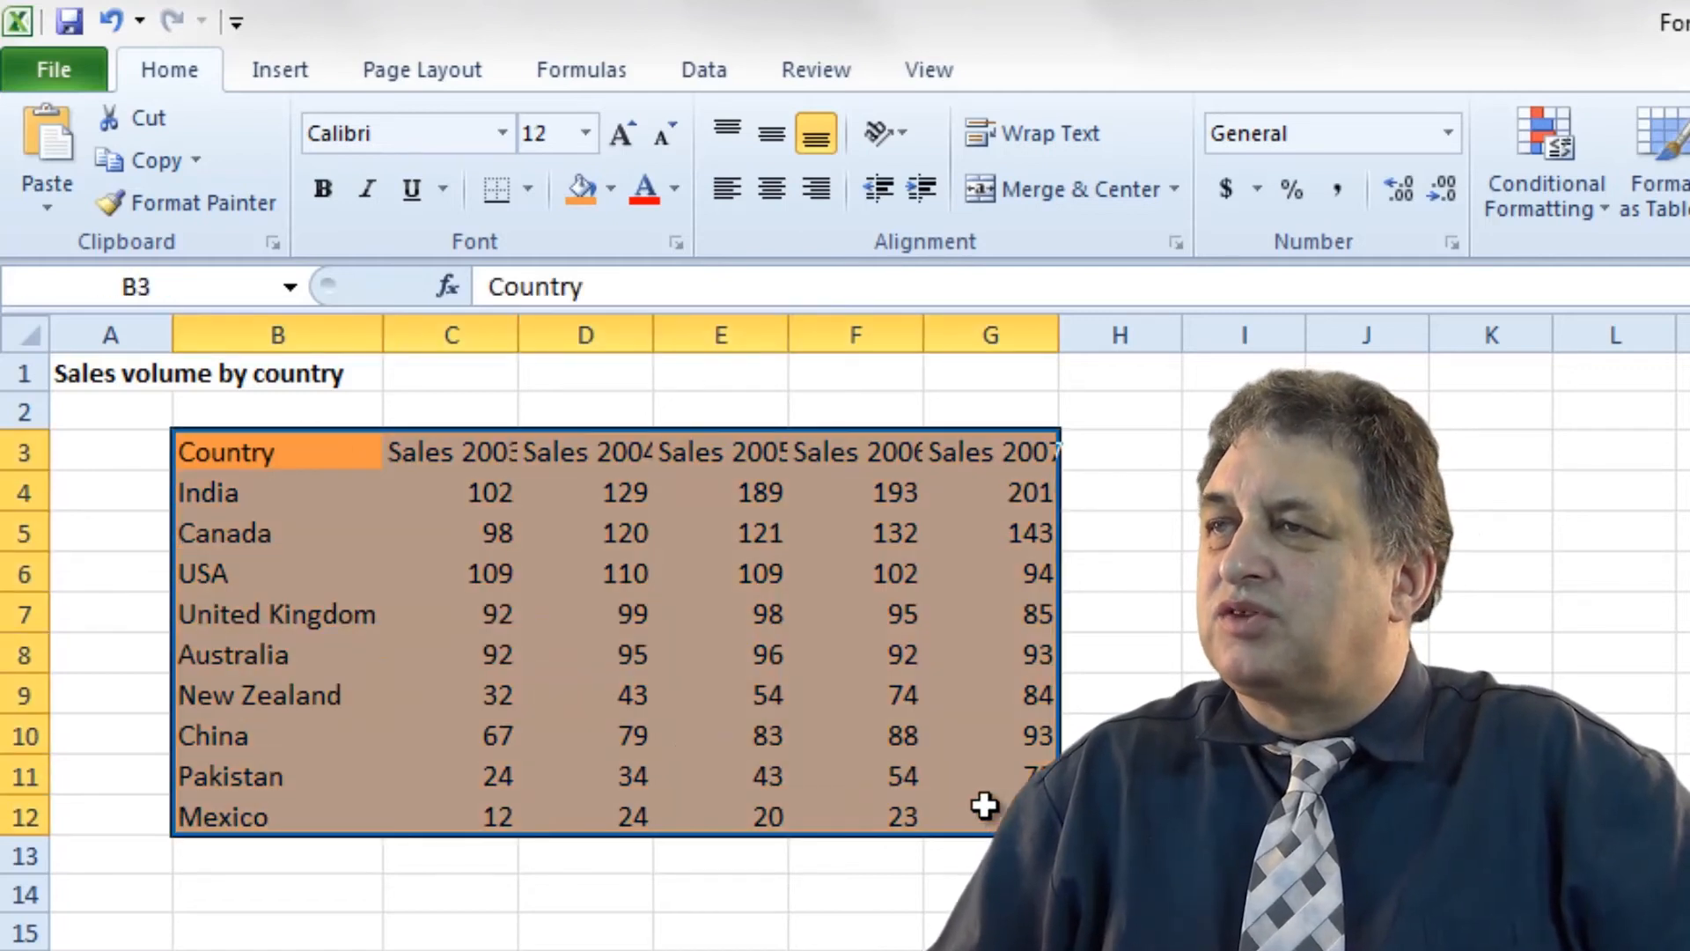
click(524, 186)
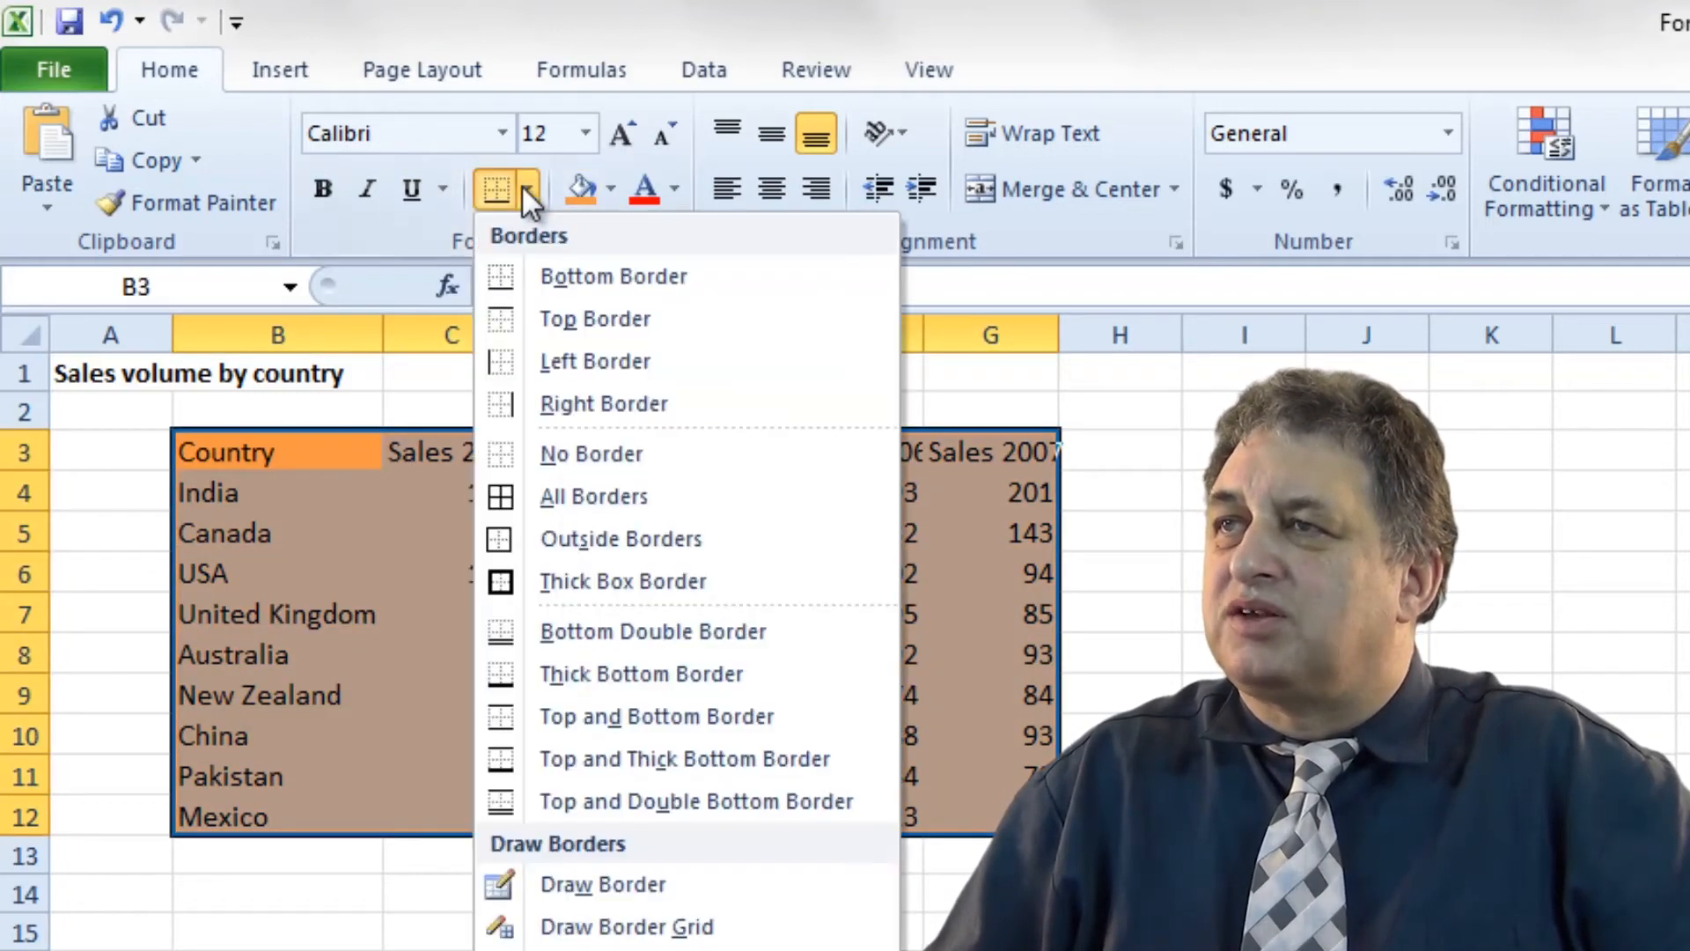
click(593, 497)
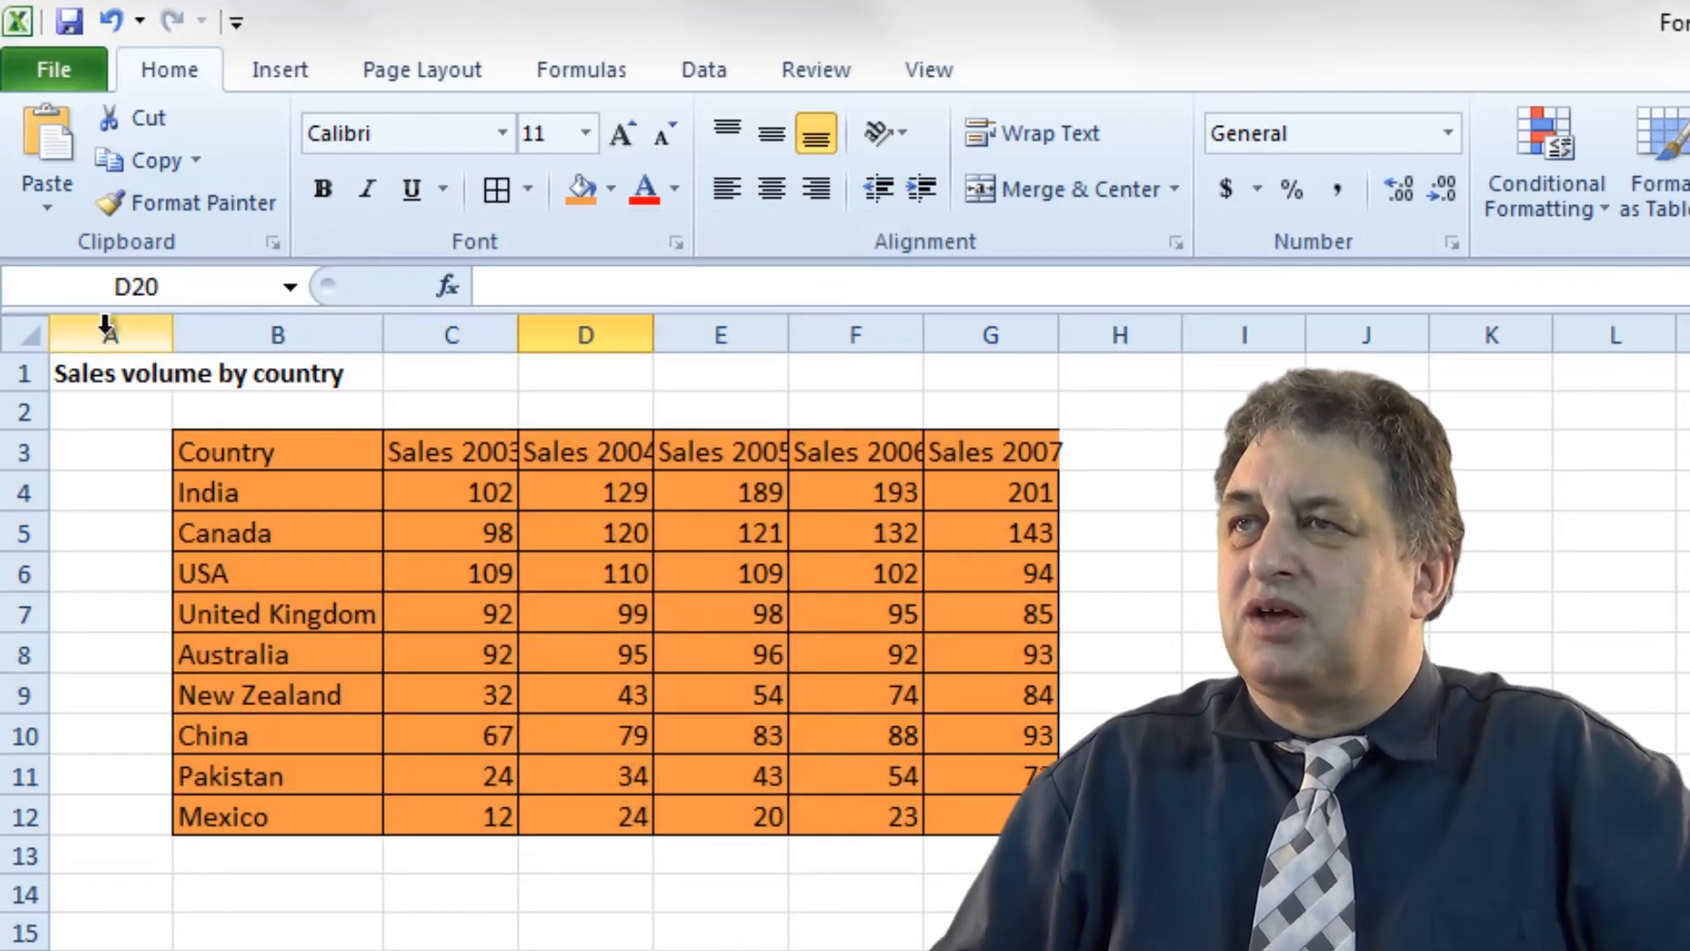
click(26, 337)
AutoFit all column widths, then fill B3:G12 yellow.
double_click(382, 335)
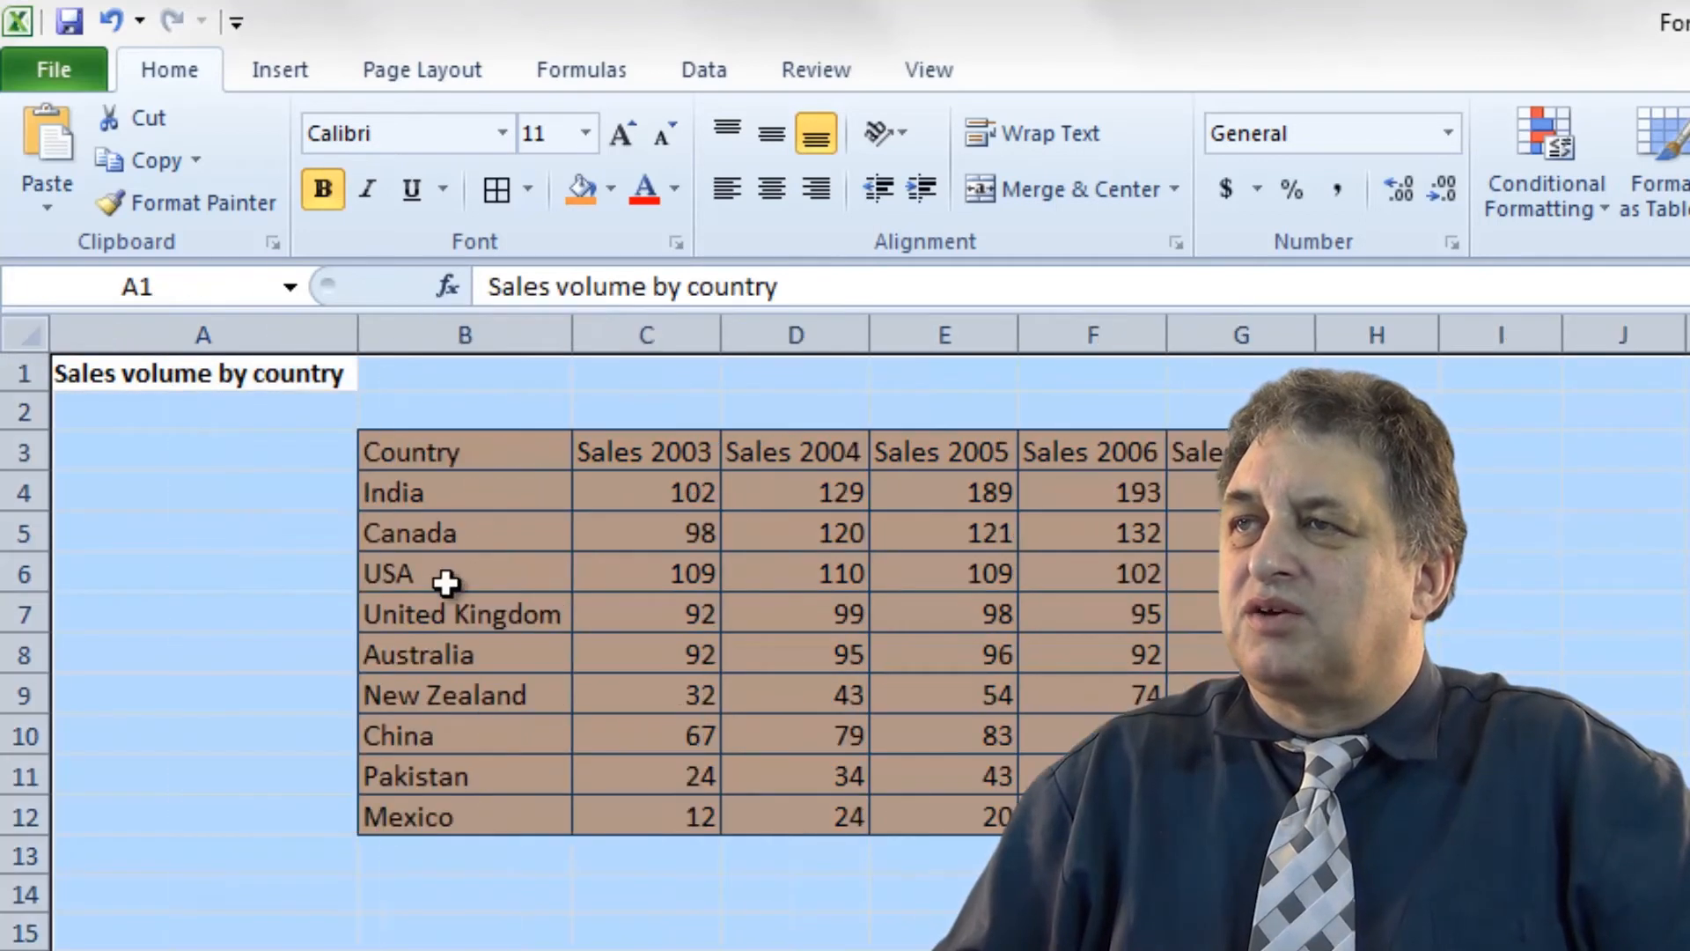
click(446, 585)
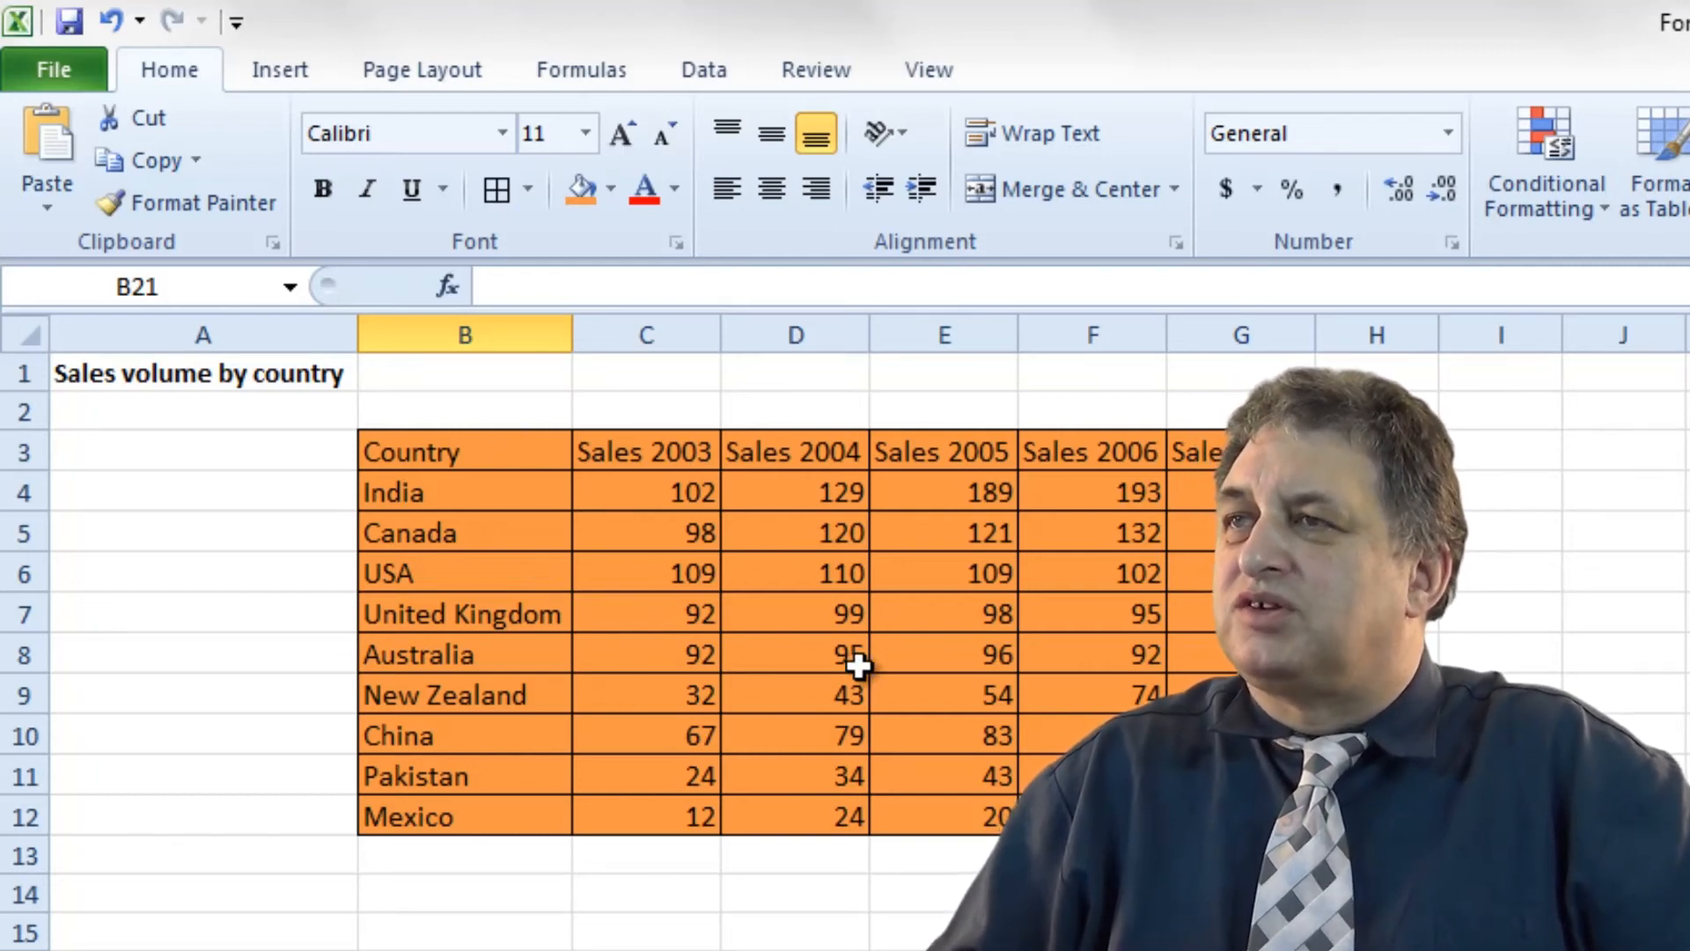
mouse_move(1242, 816)
mouse_down()
mouse_move(766, 623)
mouse_move(483, 457)
mouse_up()
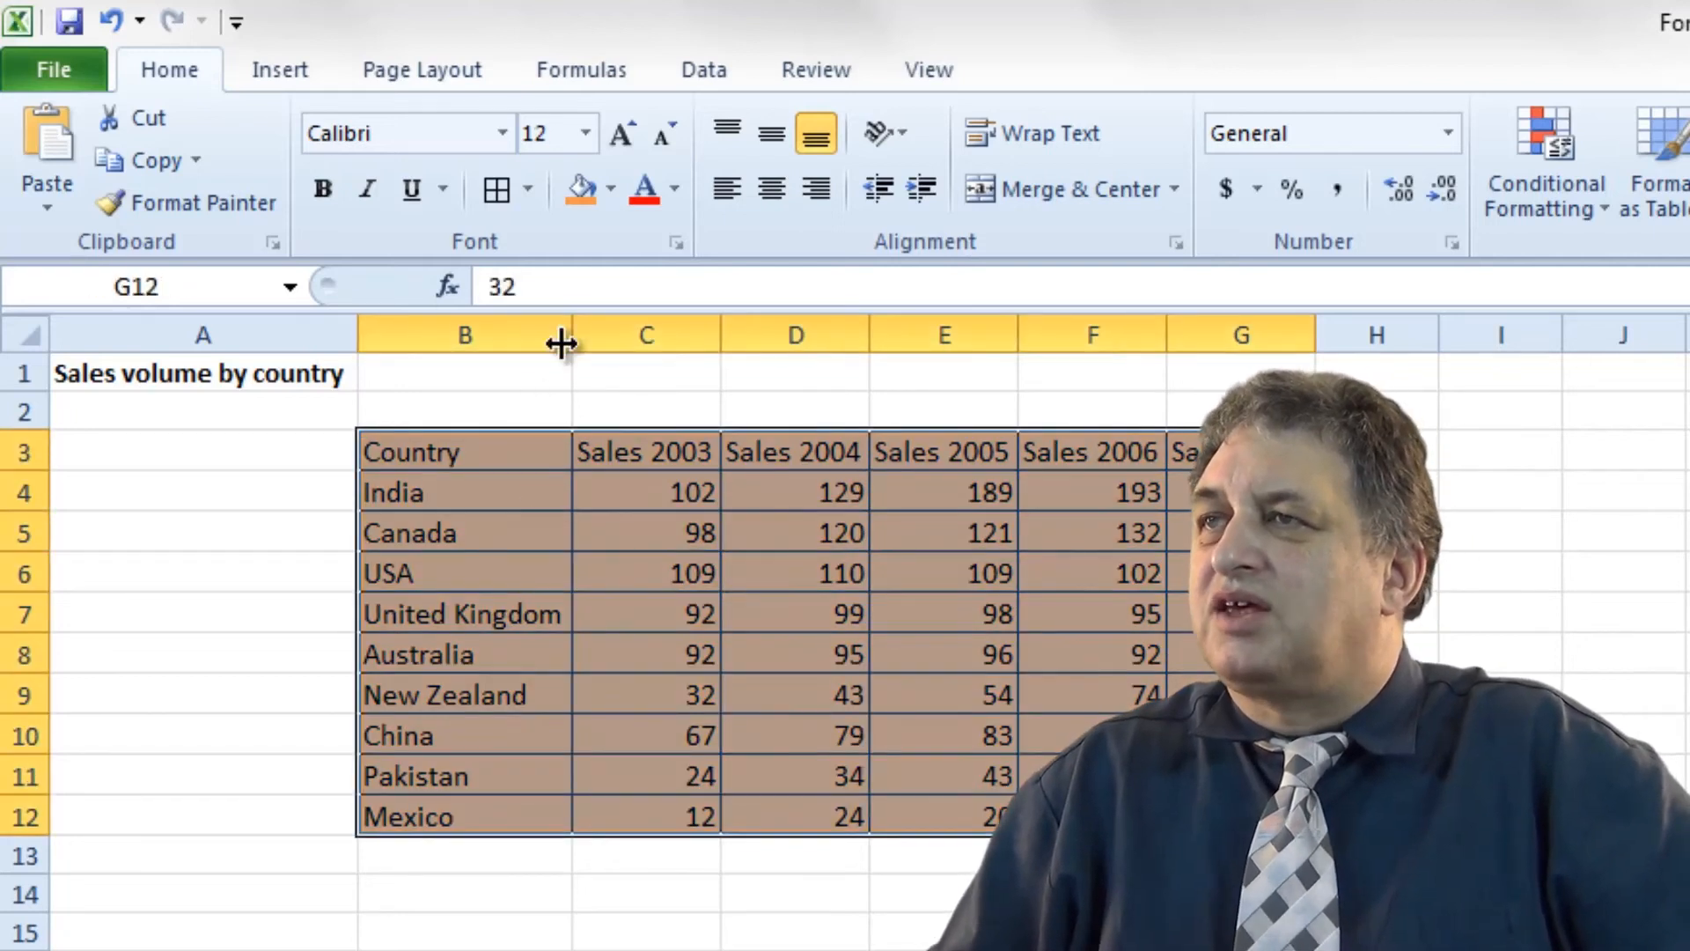
click(612, 187)
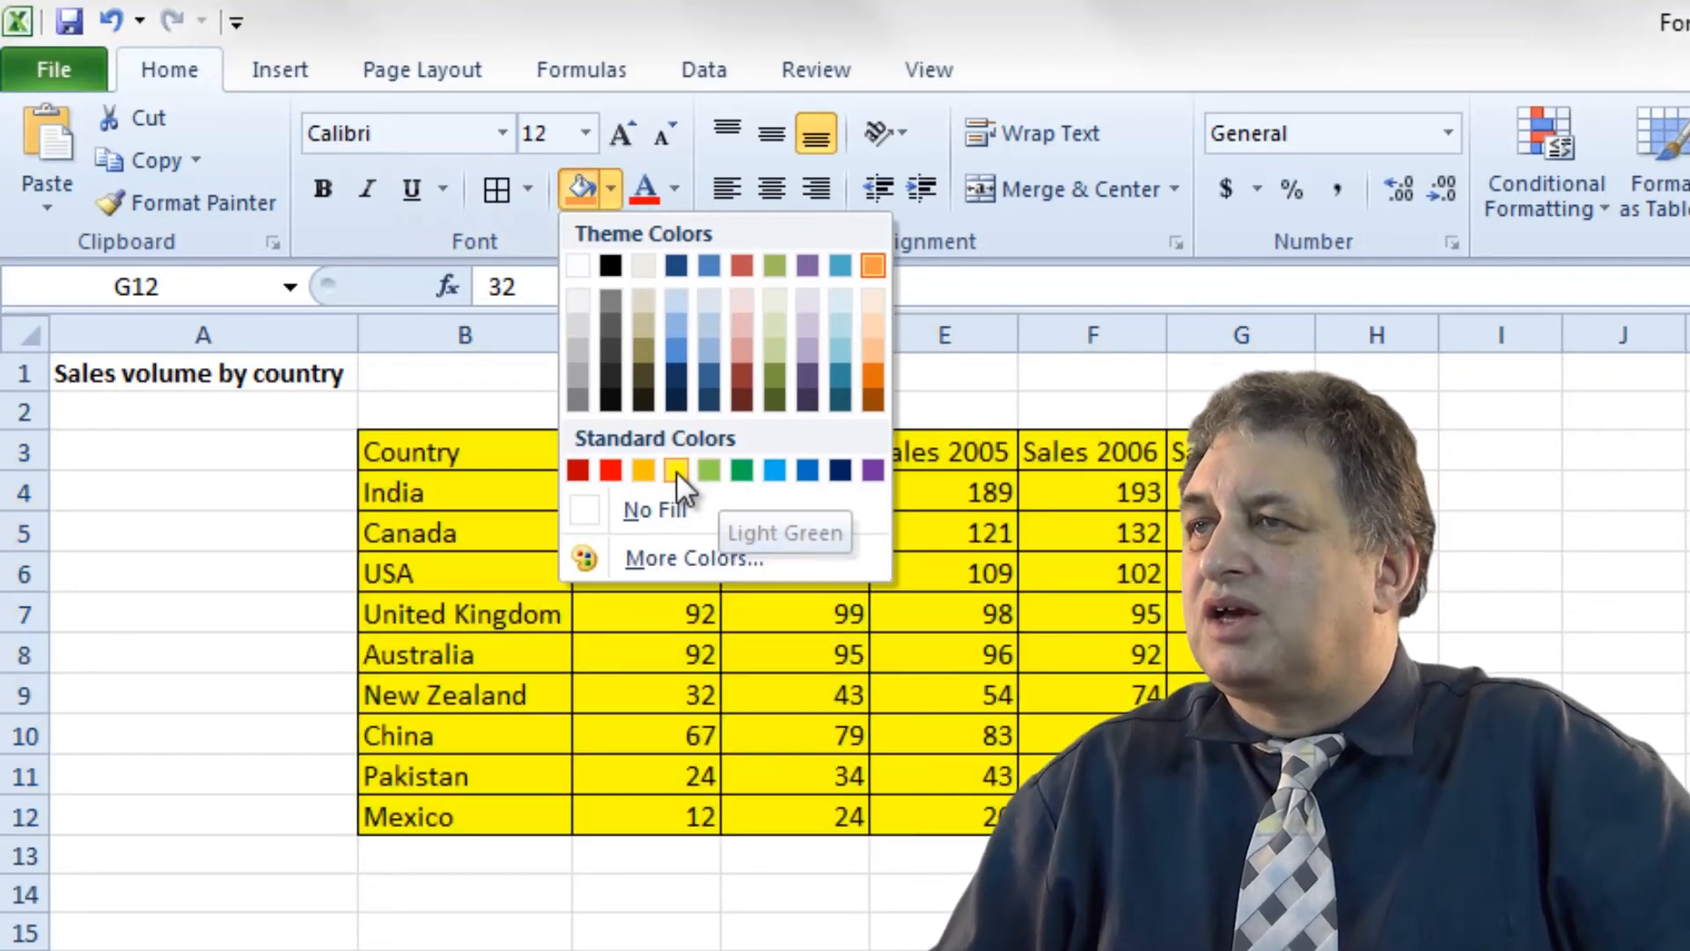
click(675, 470)
click(465, 950)
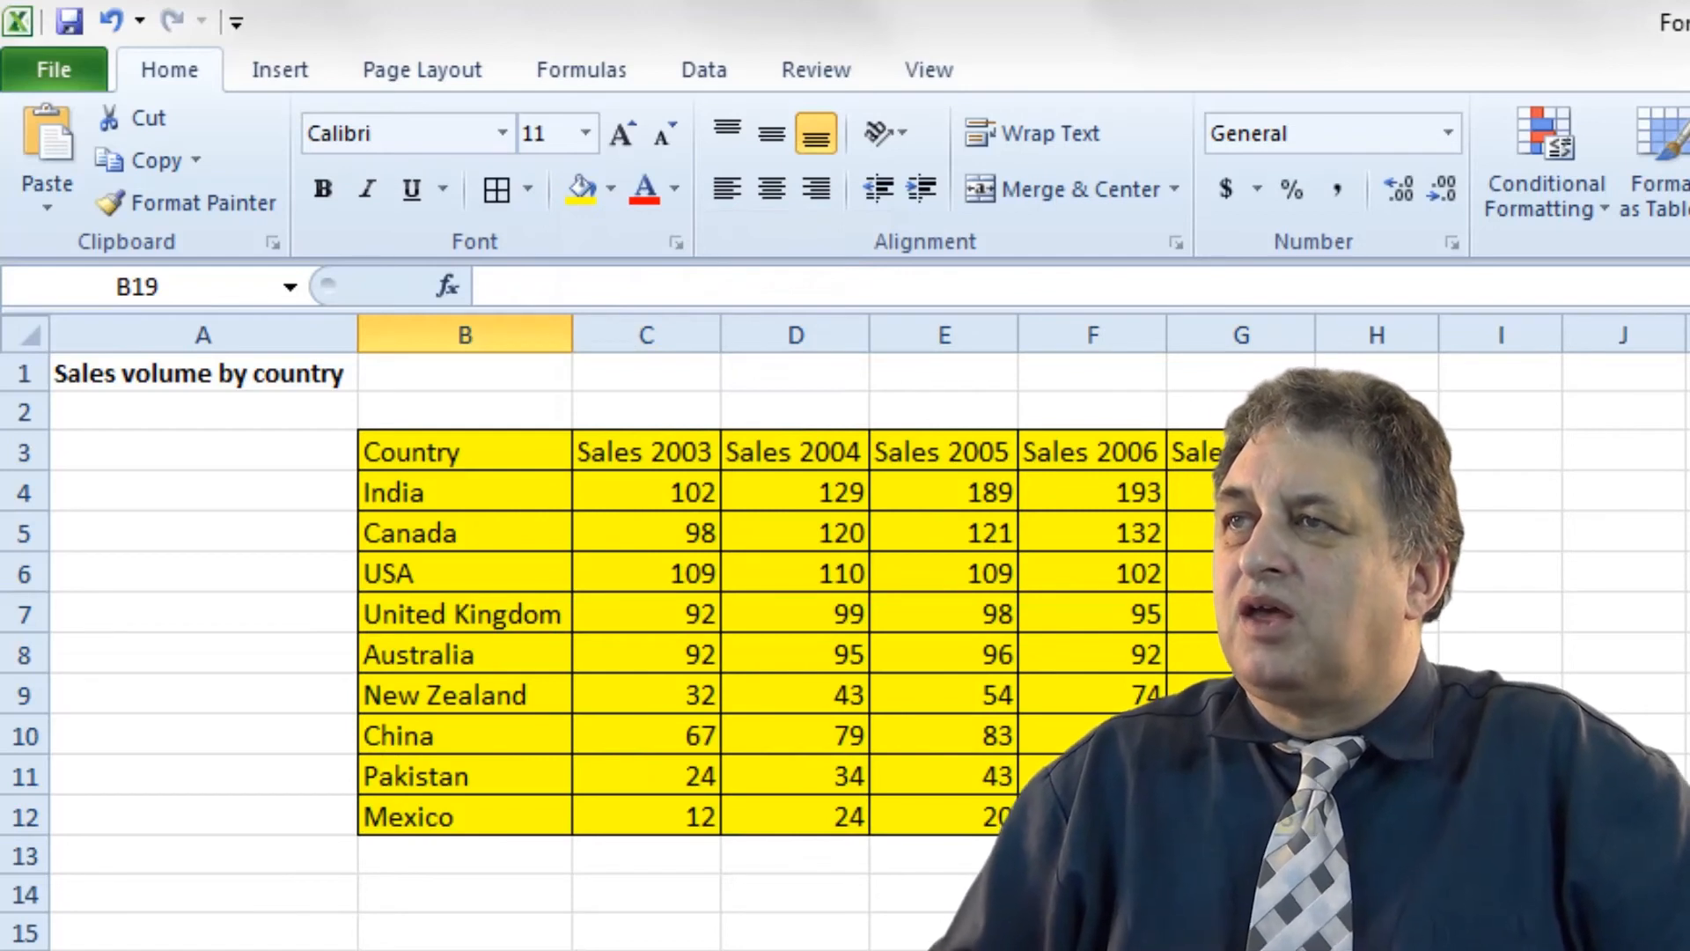
Reselect the table and remove its fill with No Fill.
drag(484, 456, 1242, 819)
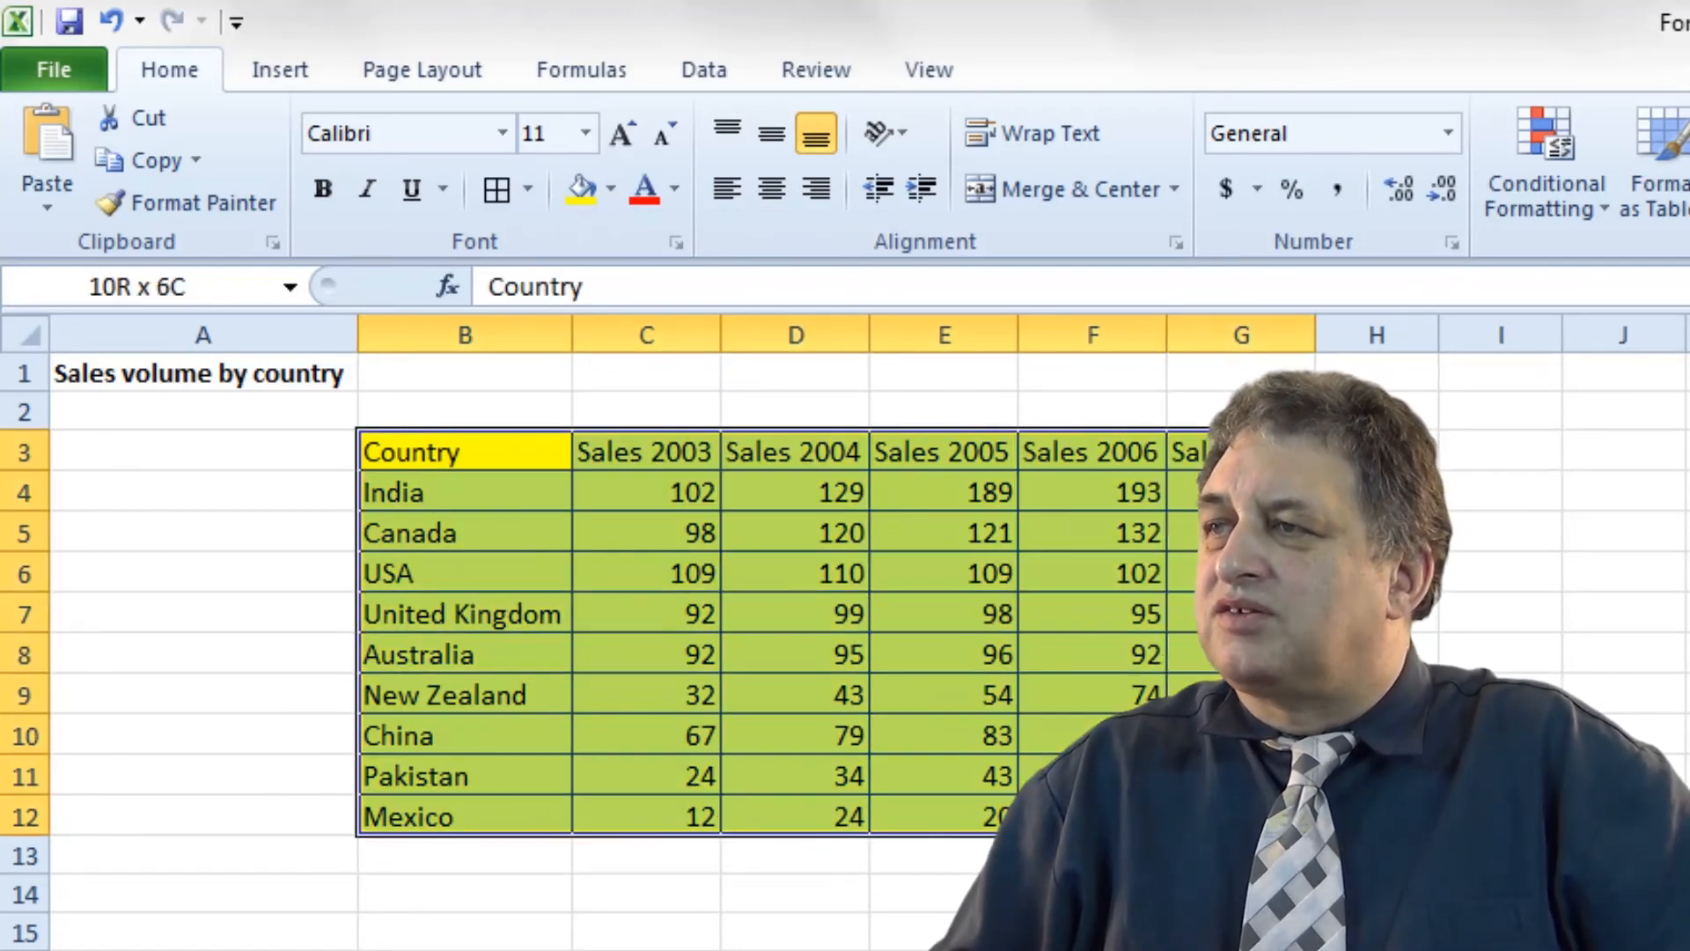
click(612, 188)
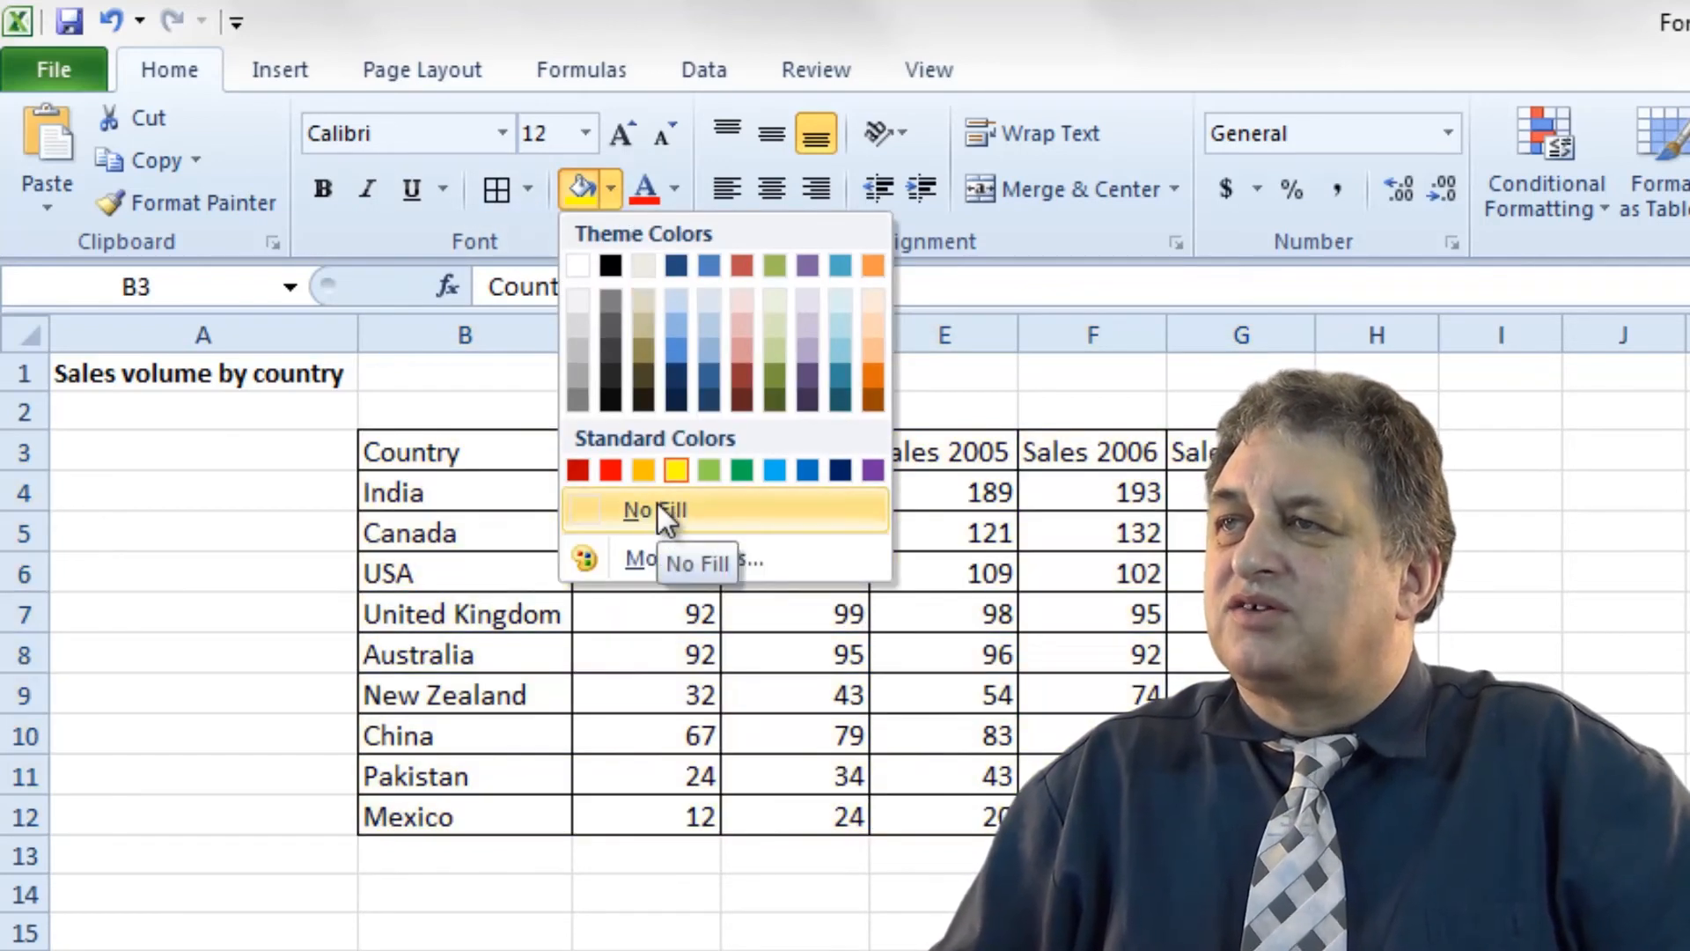
click(657, 509)
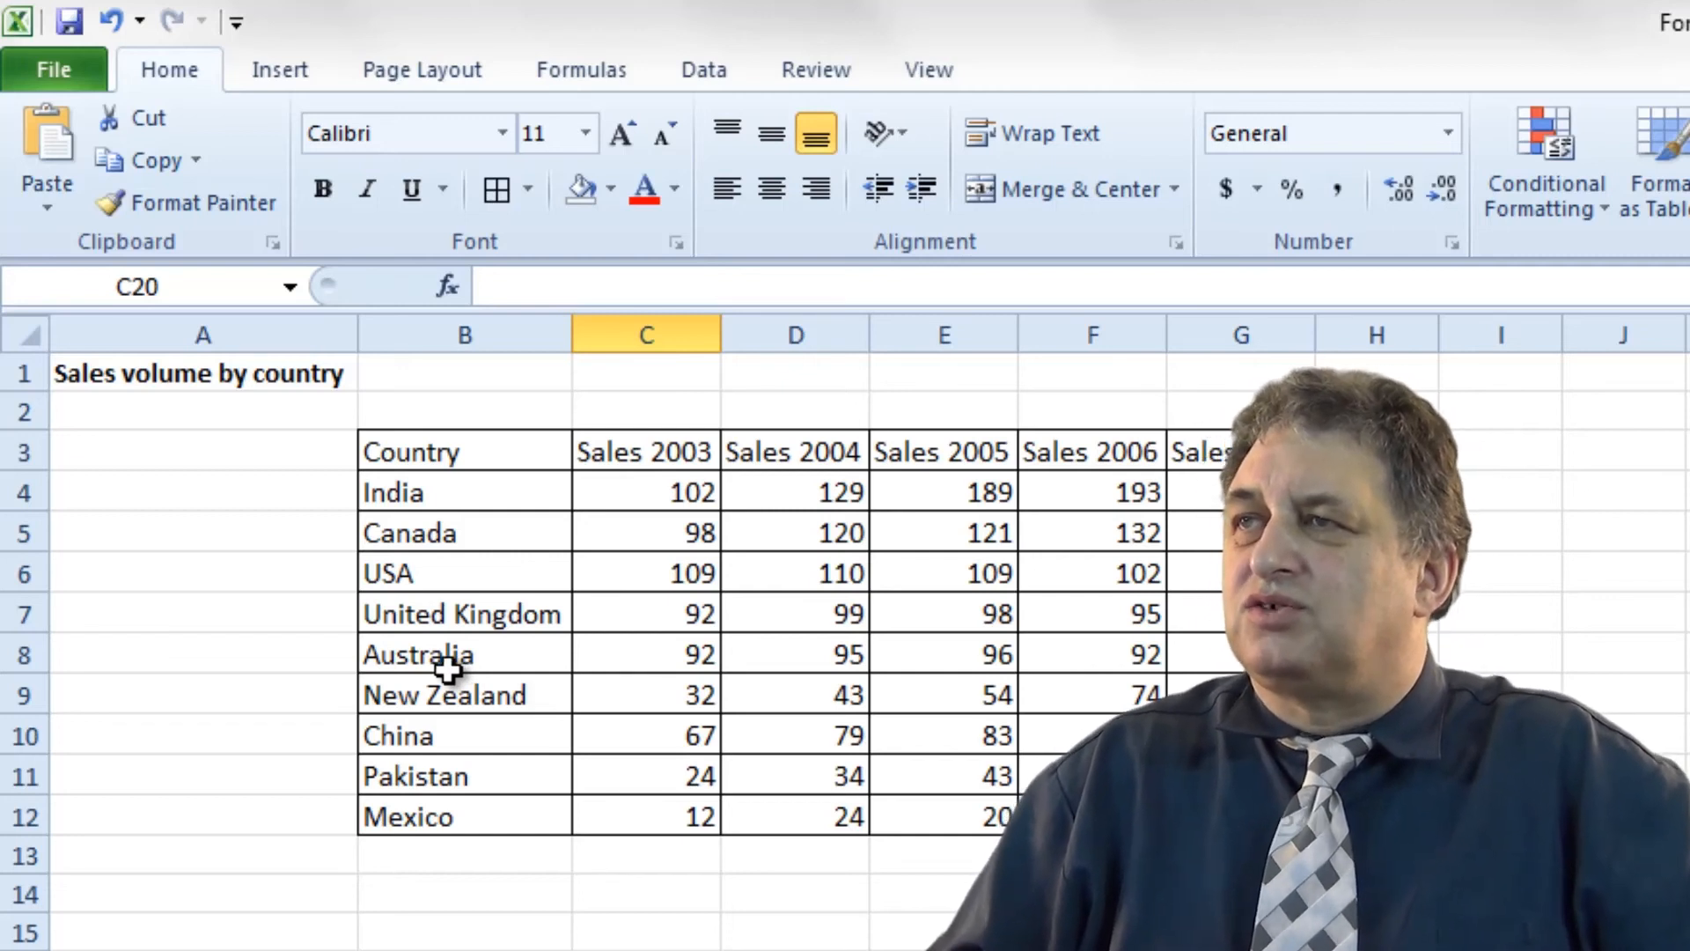
Colour the B3:G12 text purple, then change it to blue.
drag(421, 439, 1197, 814)
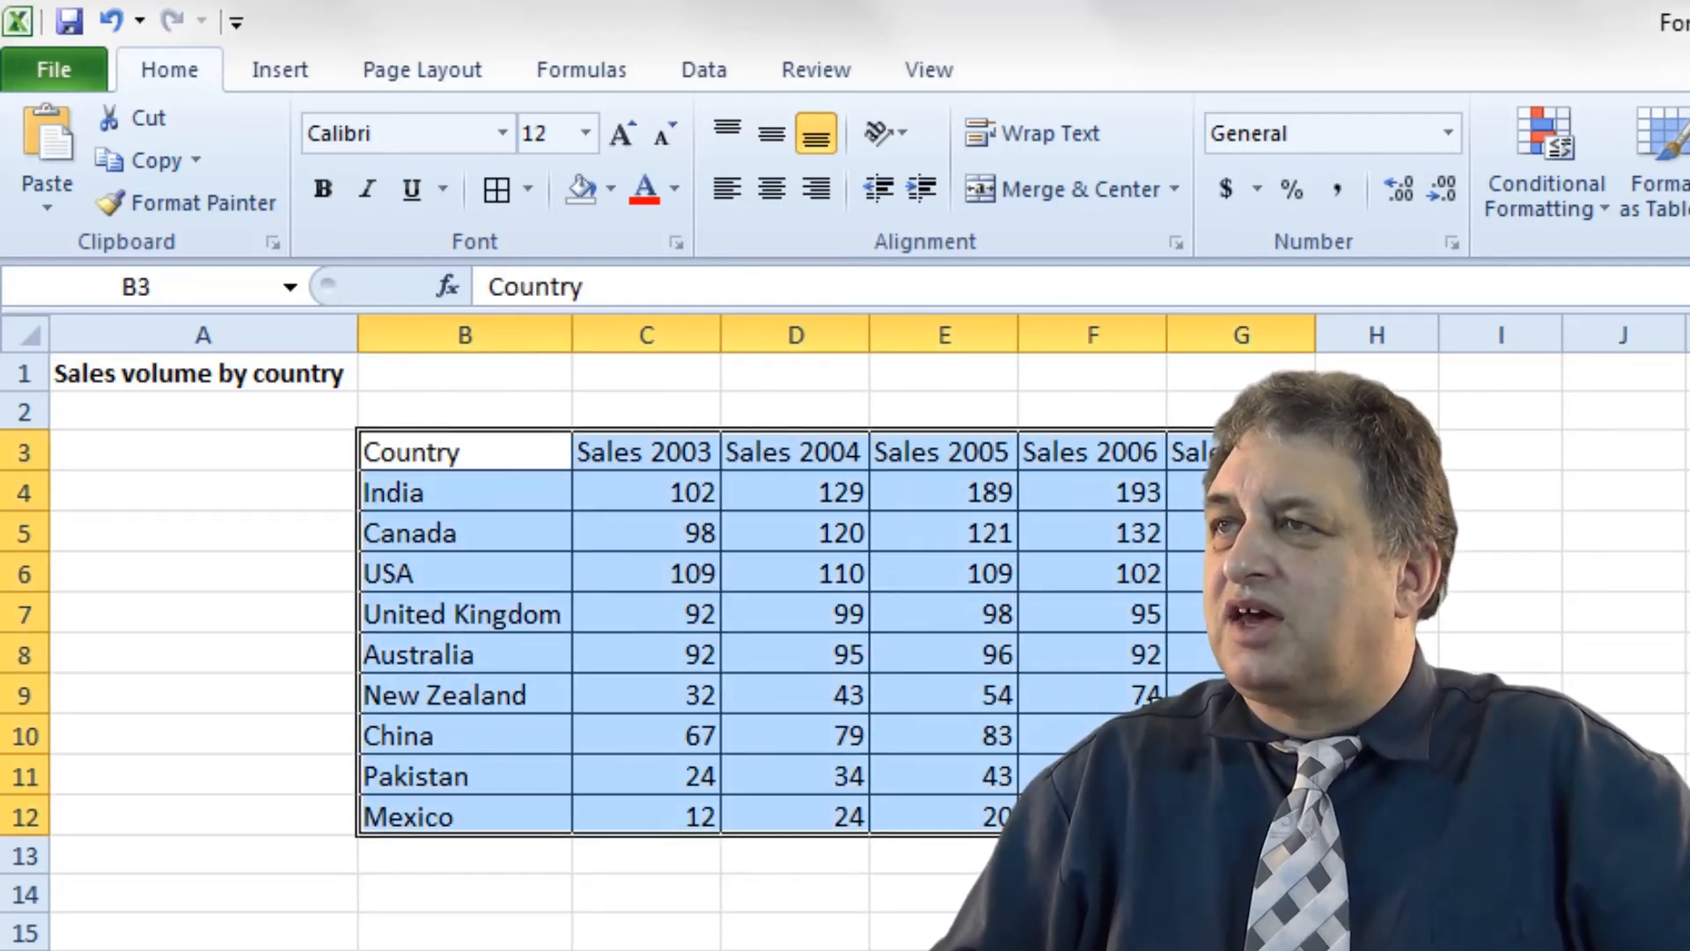
click(675, 189)
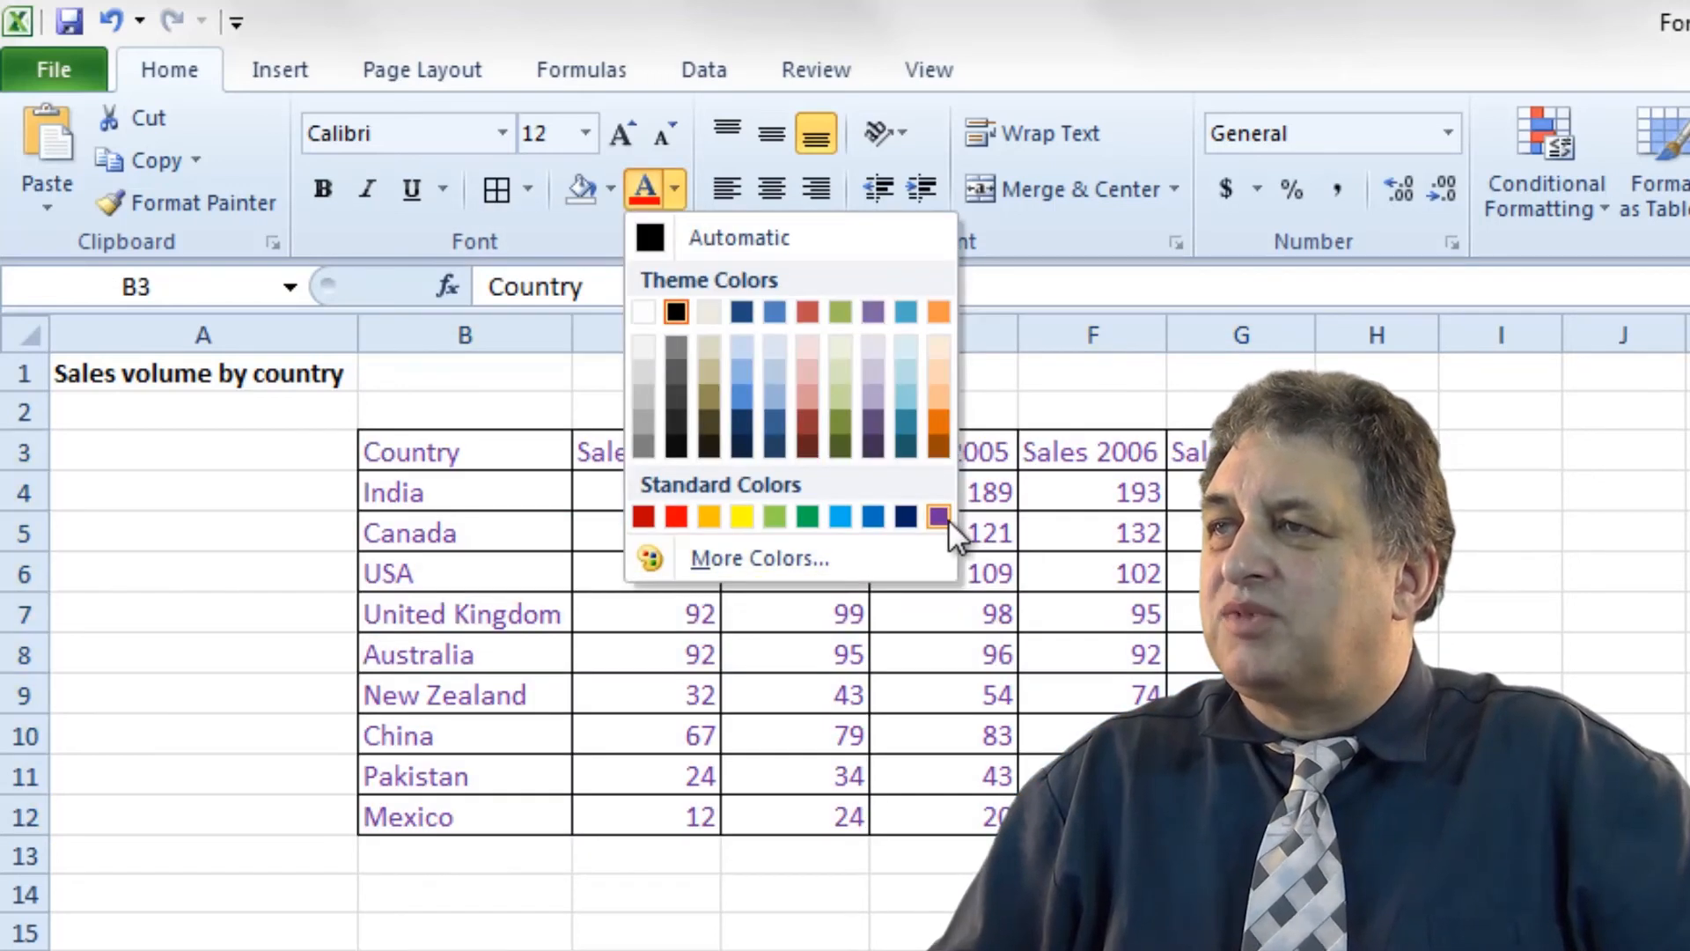
click(940, 518)
click(898, 950)
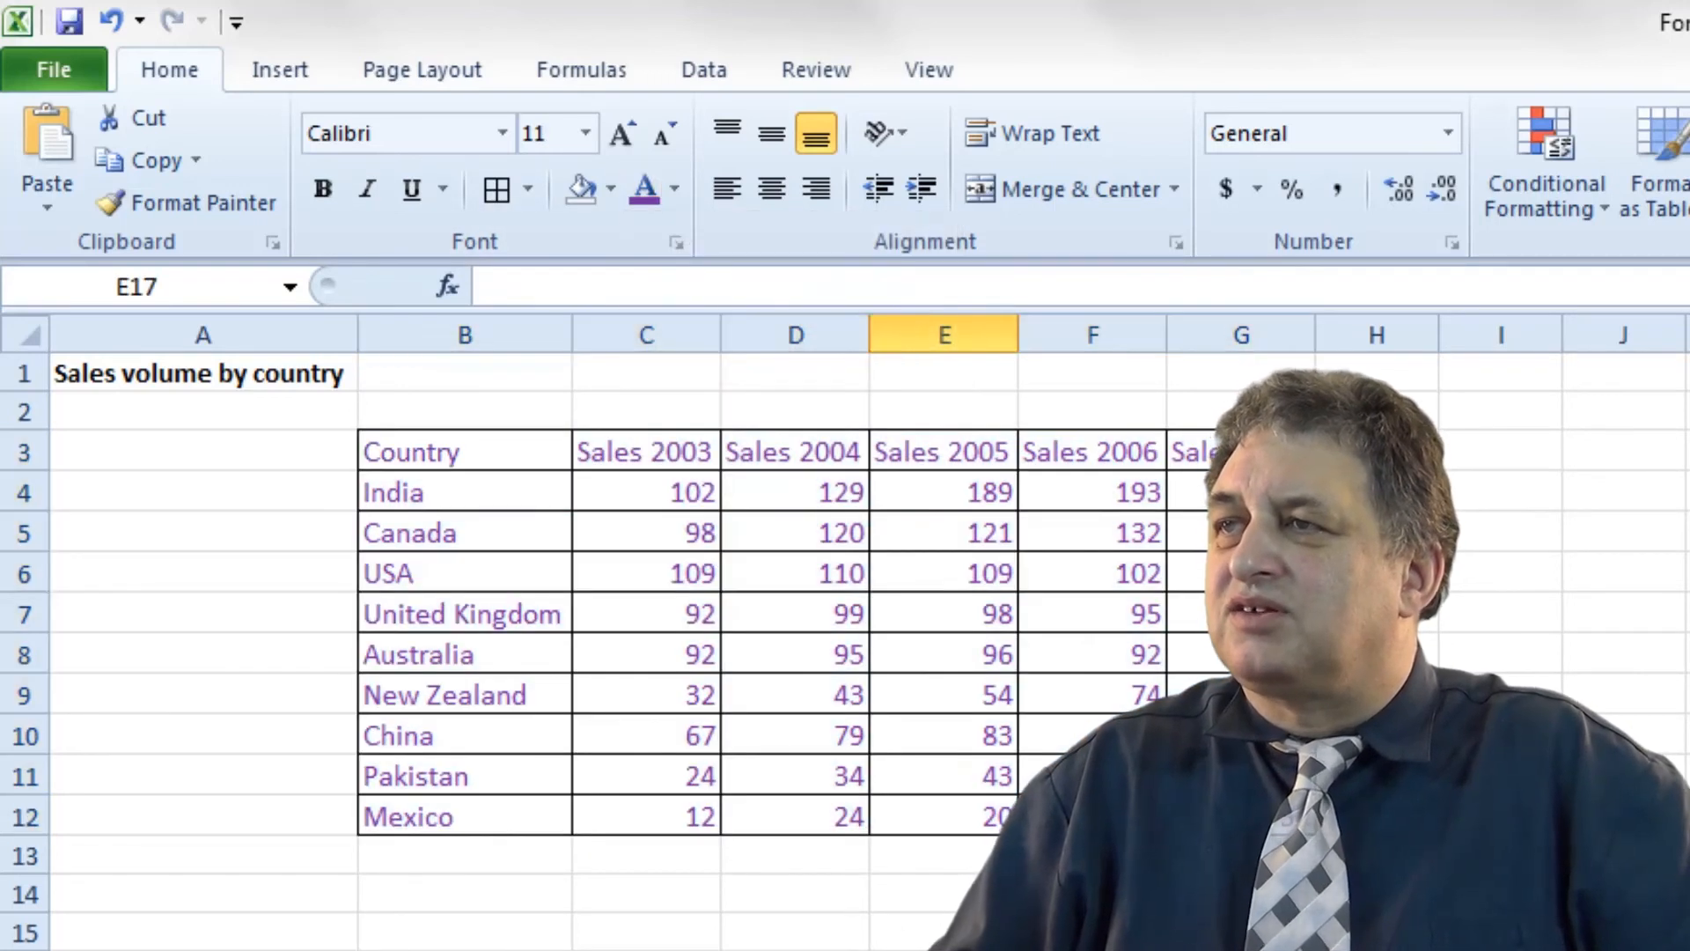
drag(450, 453, 1242, 816)
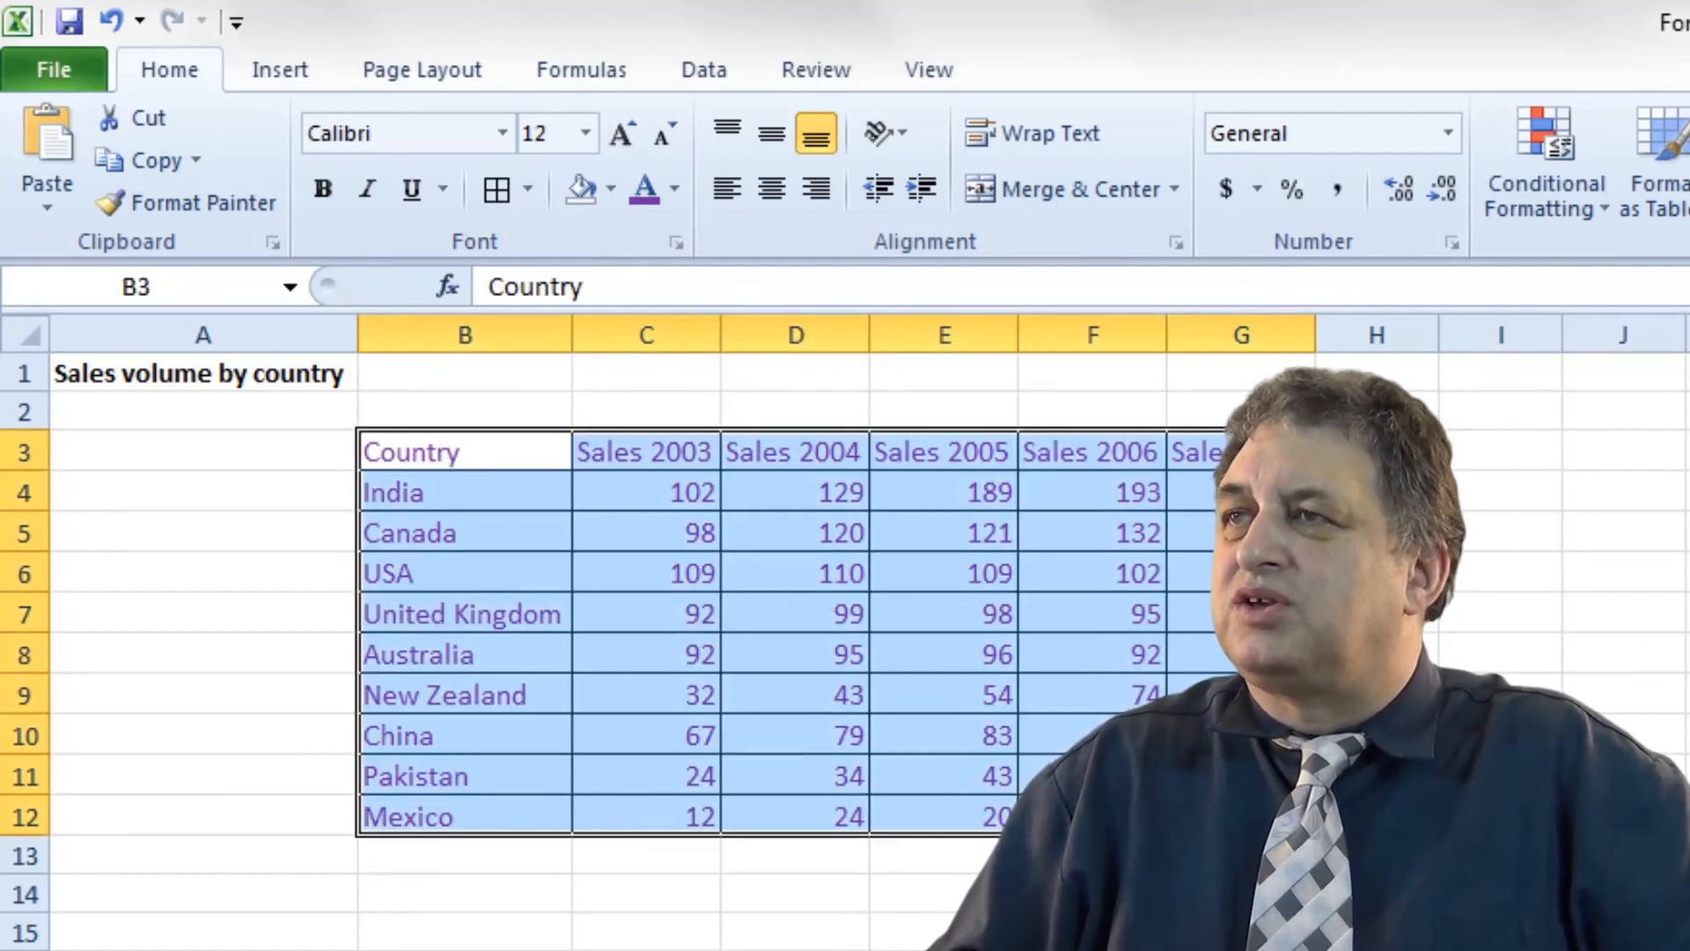
click(674, 188)
click(874, 516)
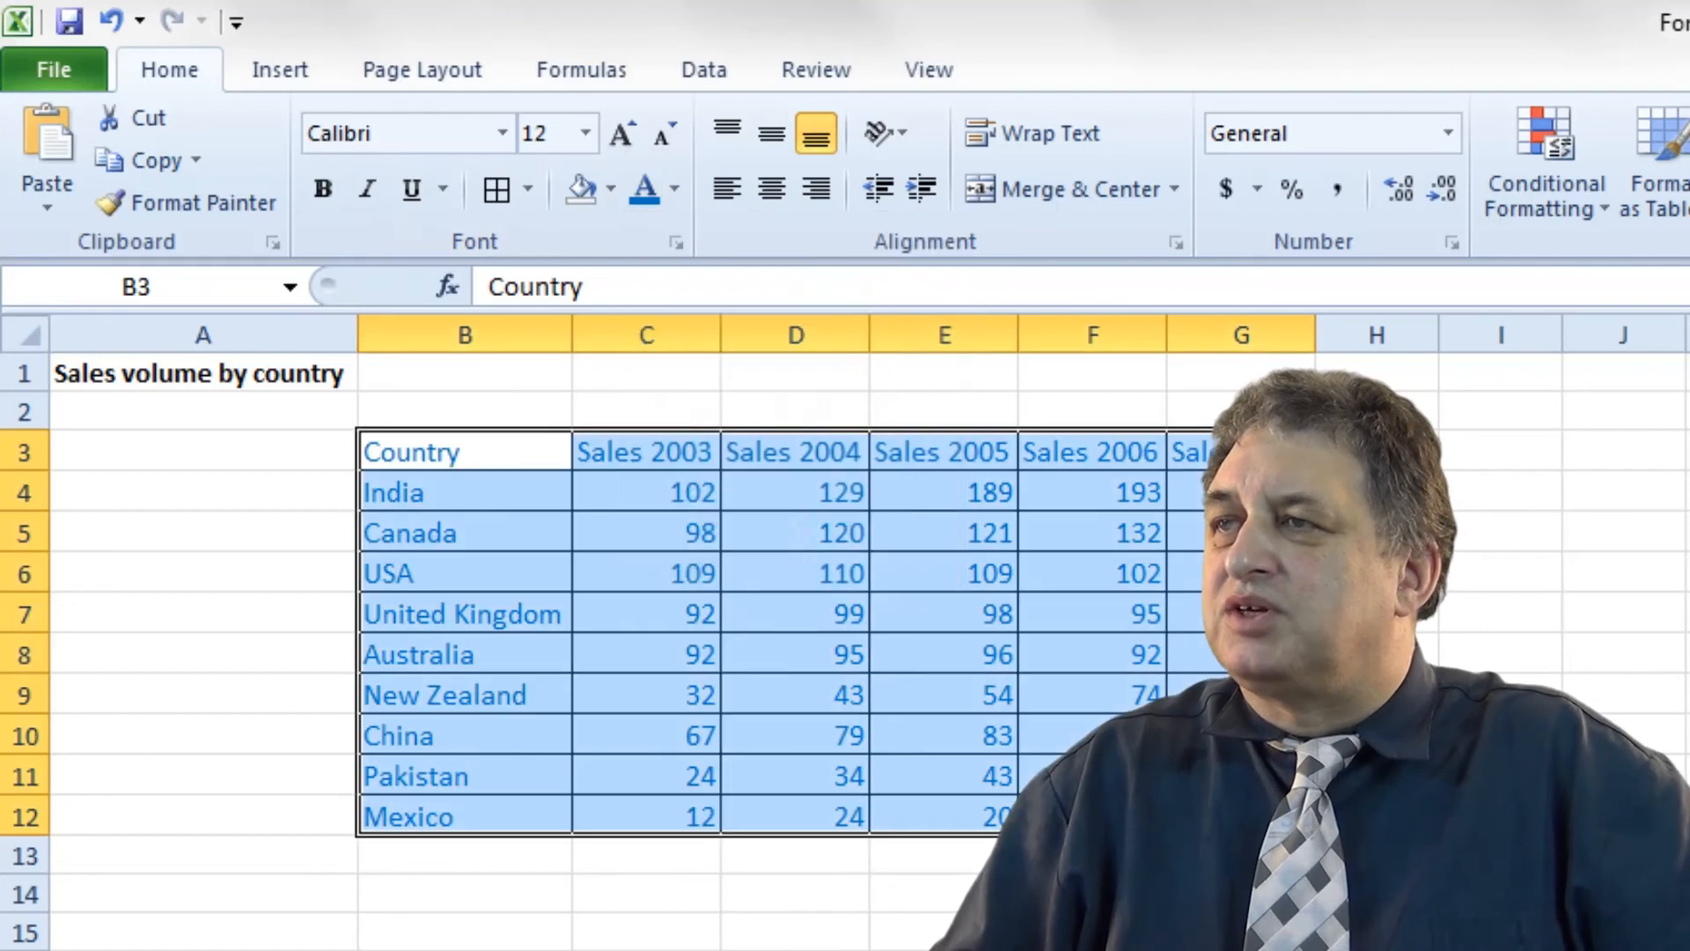
click(796, 950)
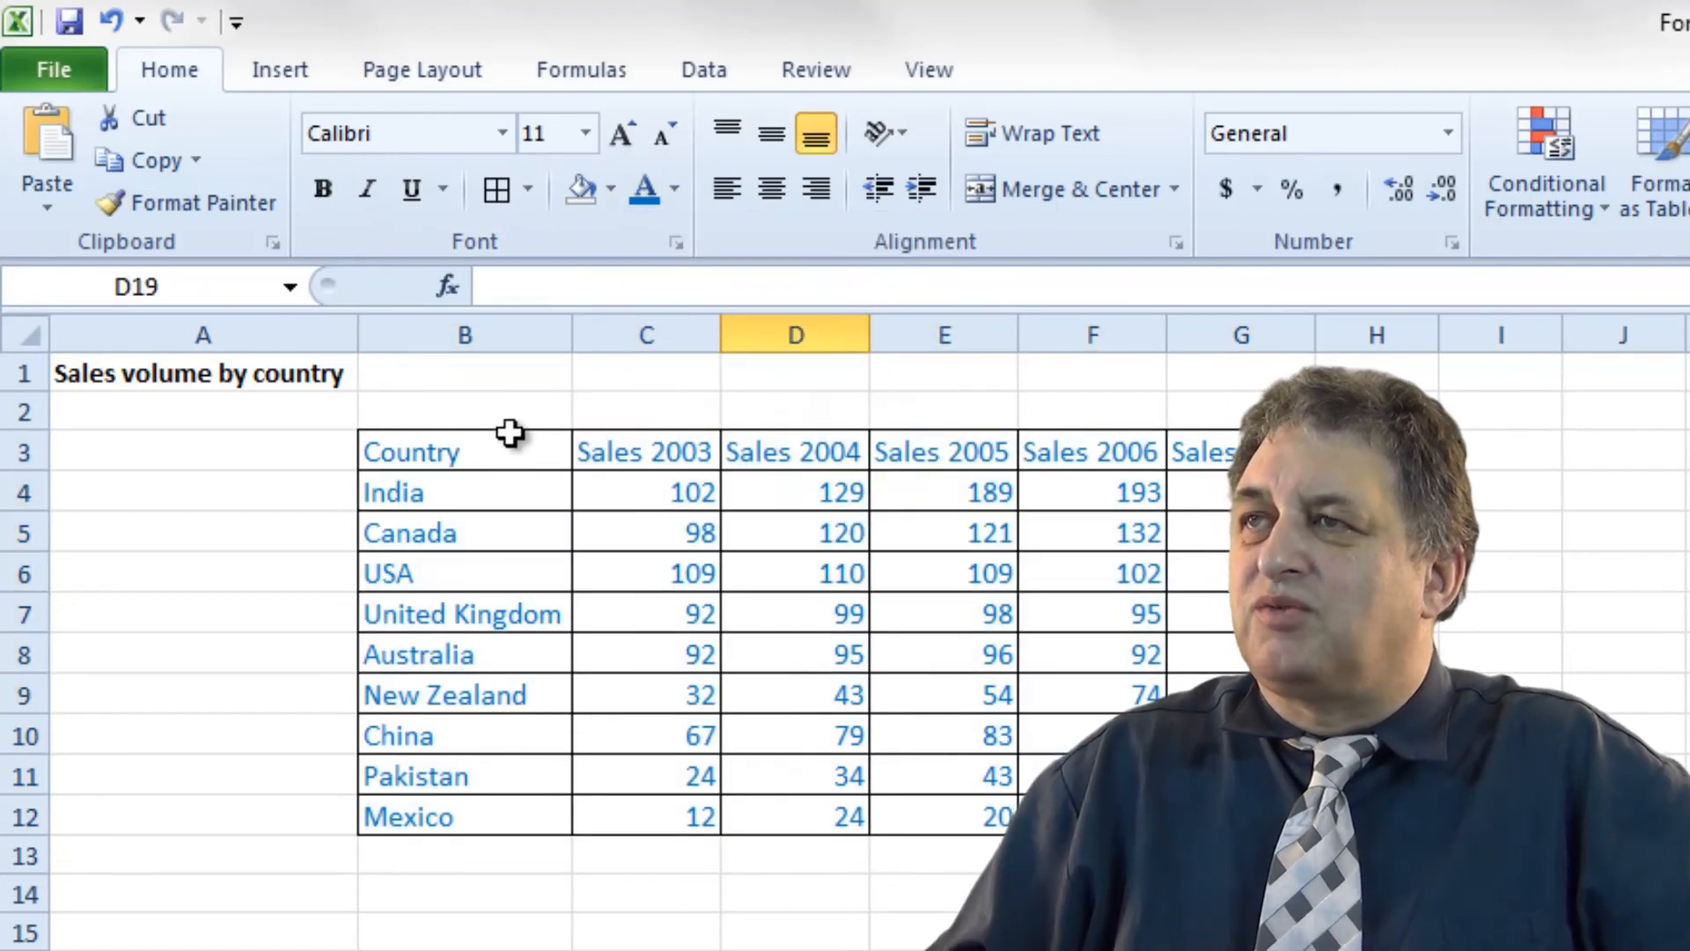
drag(508, 443, 1233, 815)
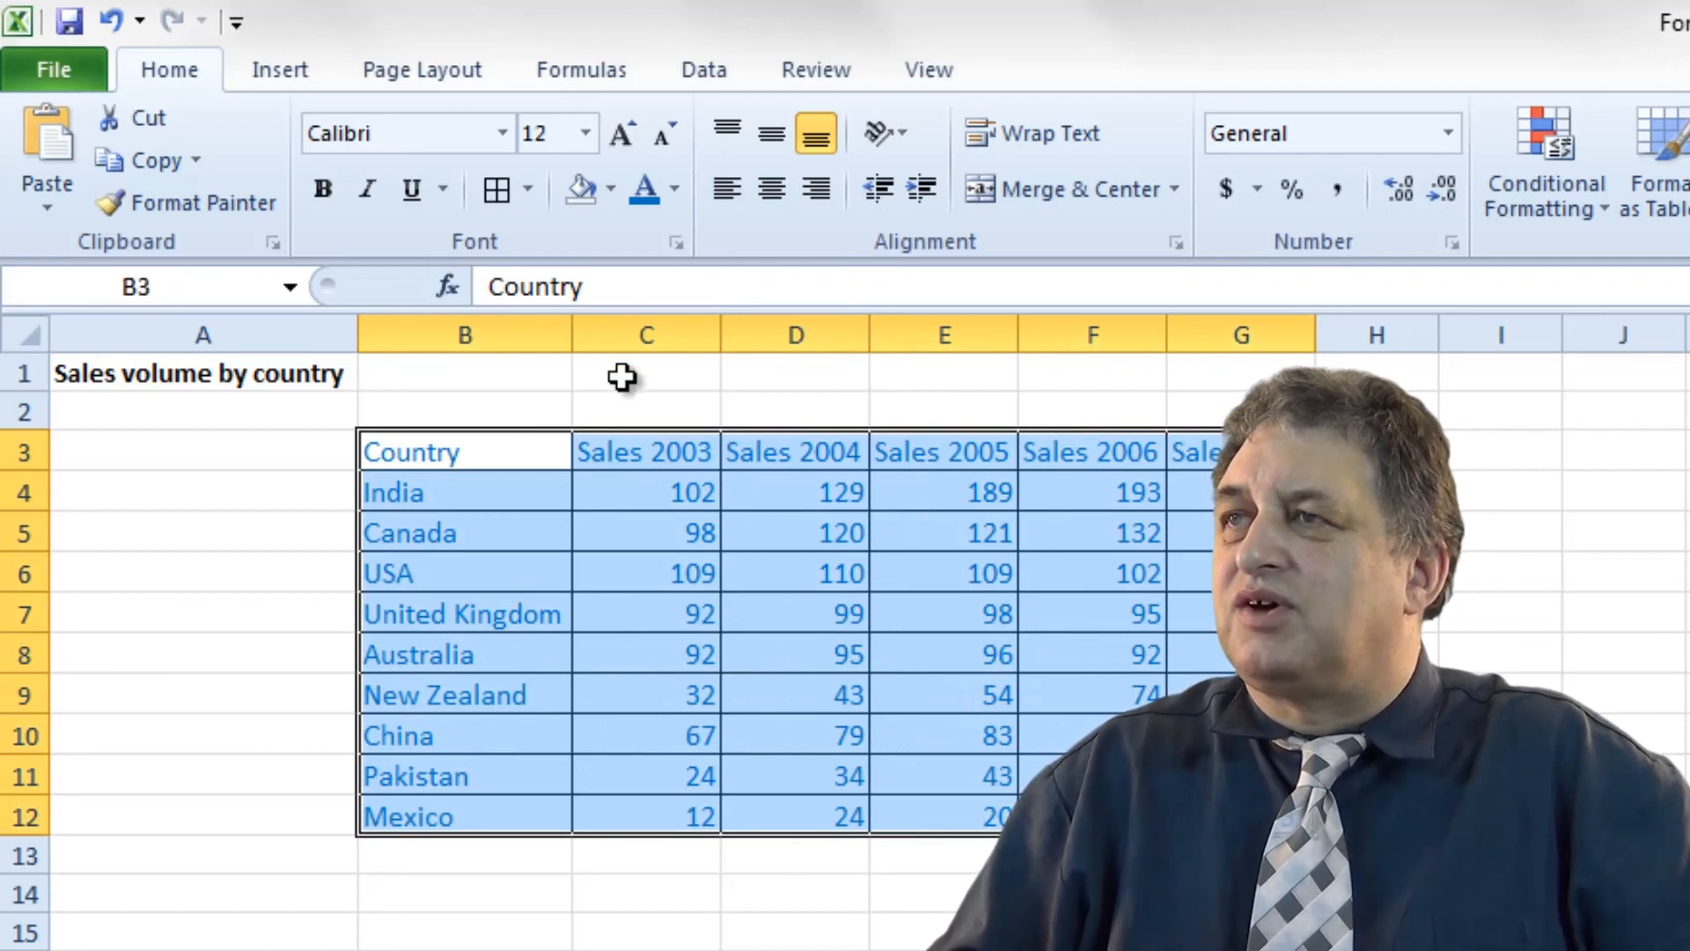
Fill the table yellow, then undo twice to remove the fill and restore purple text.
click(609, 188)
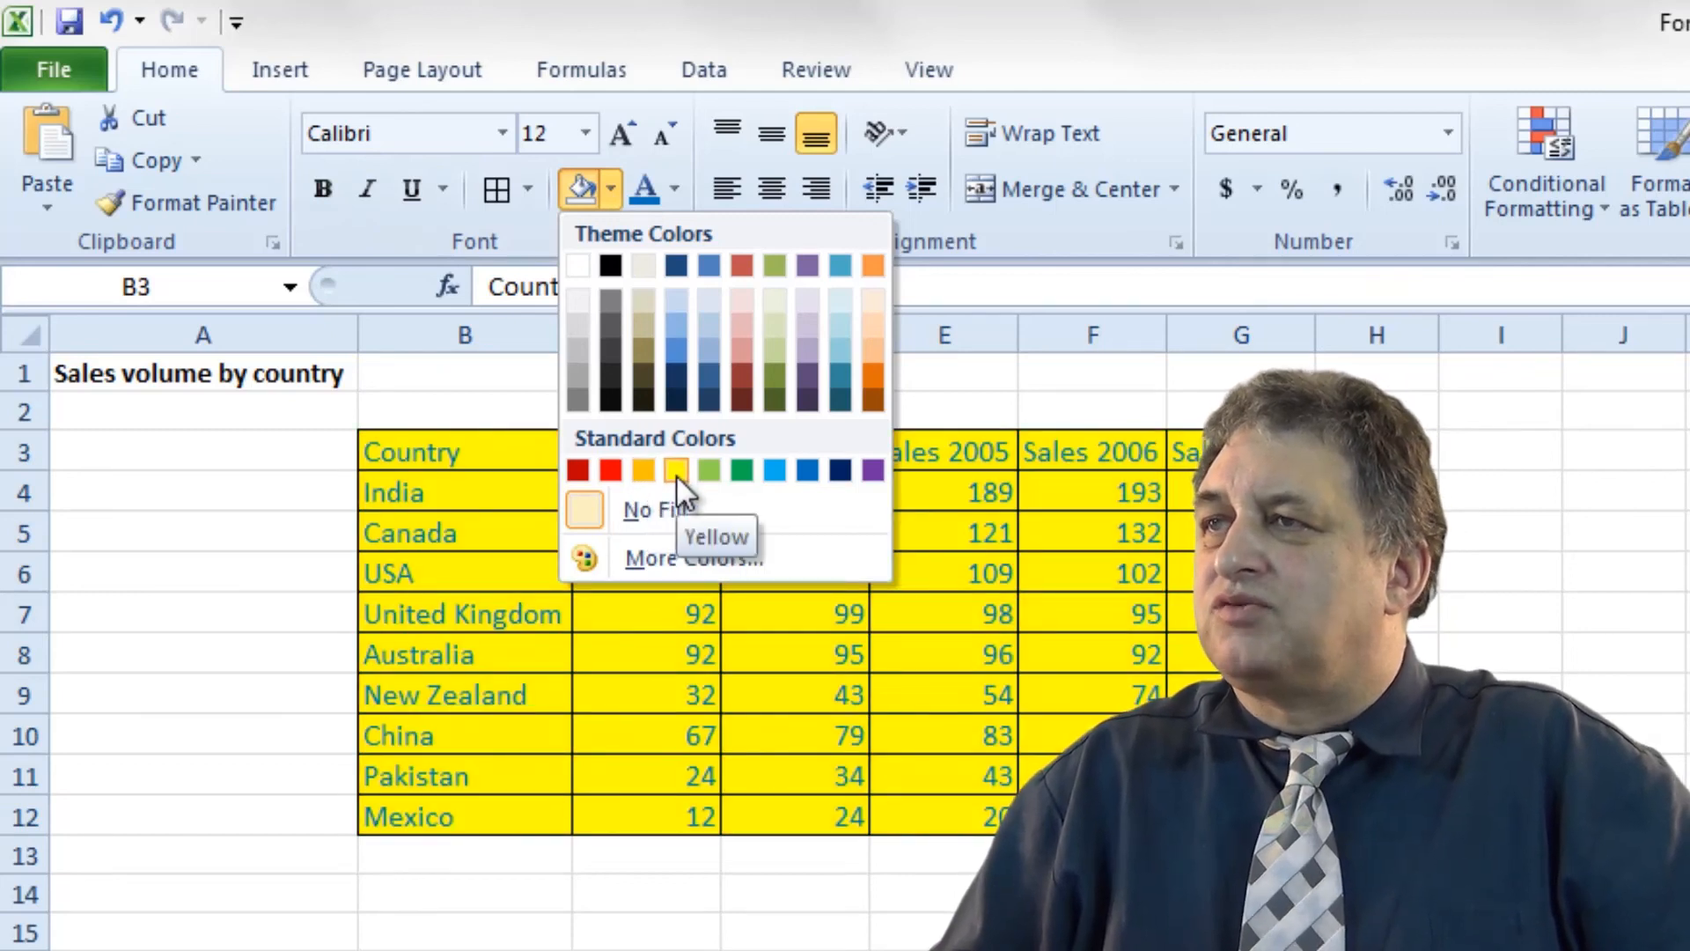
click(676, 471)
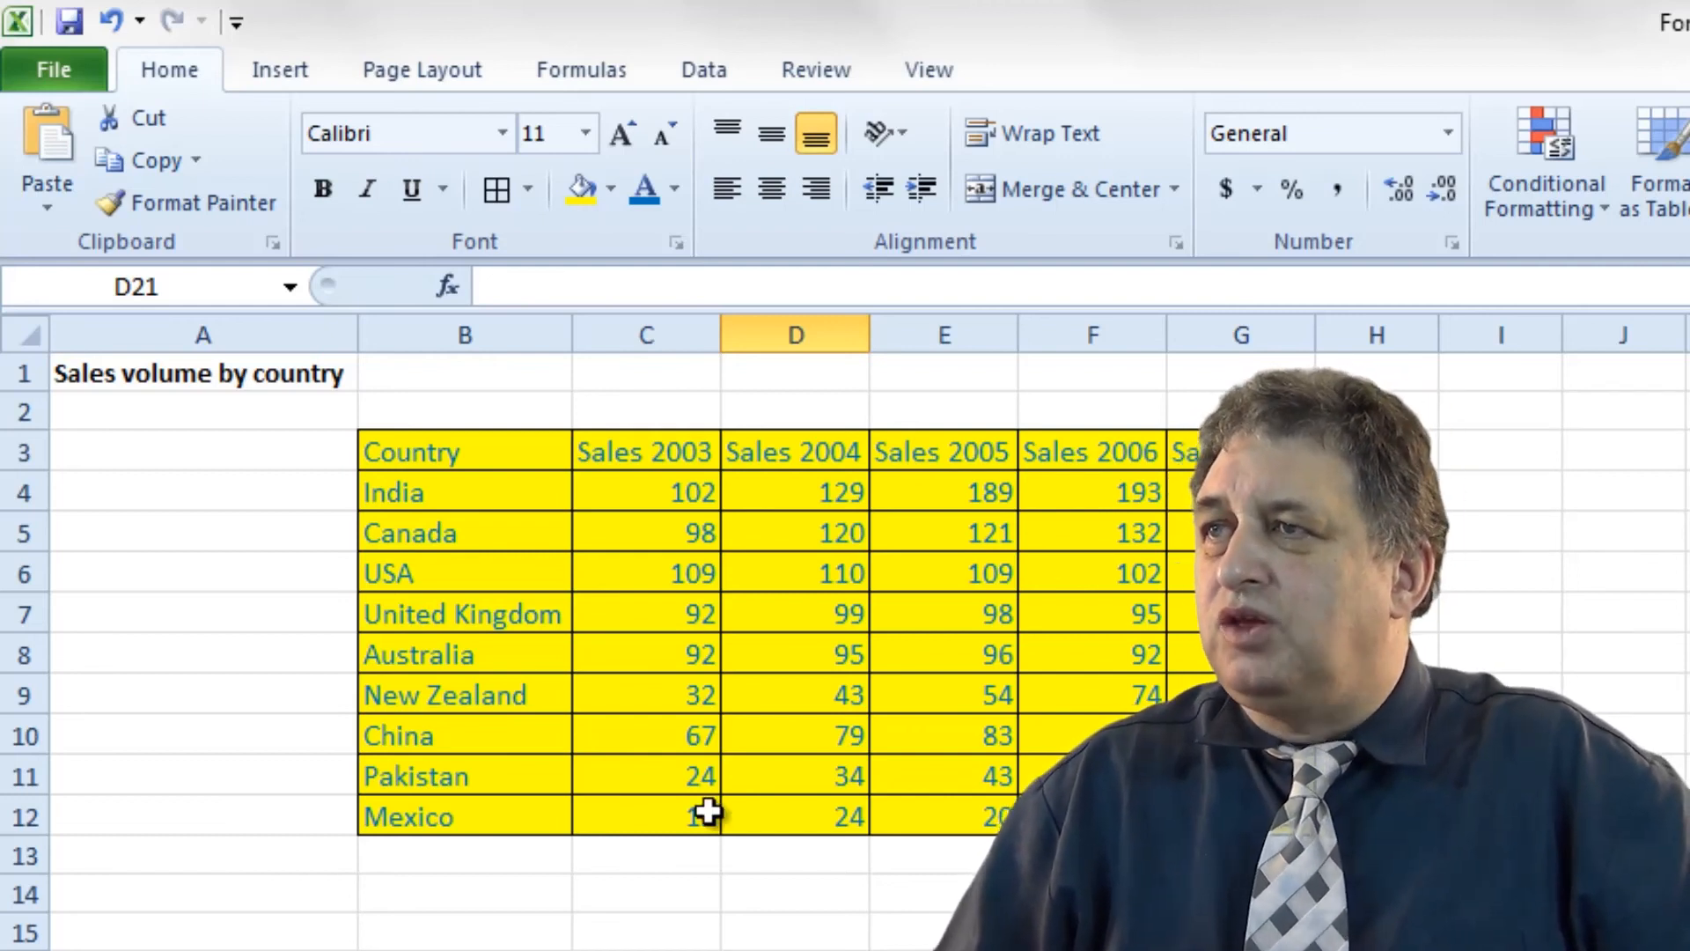
click(111, 24)
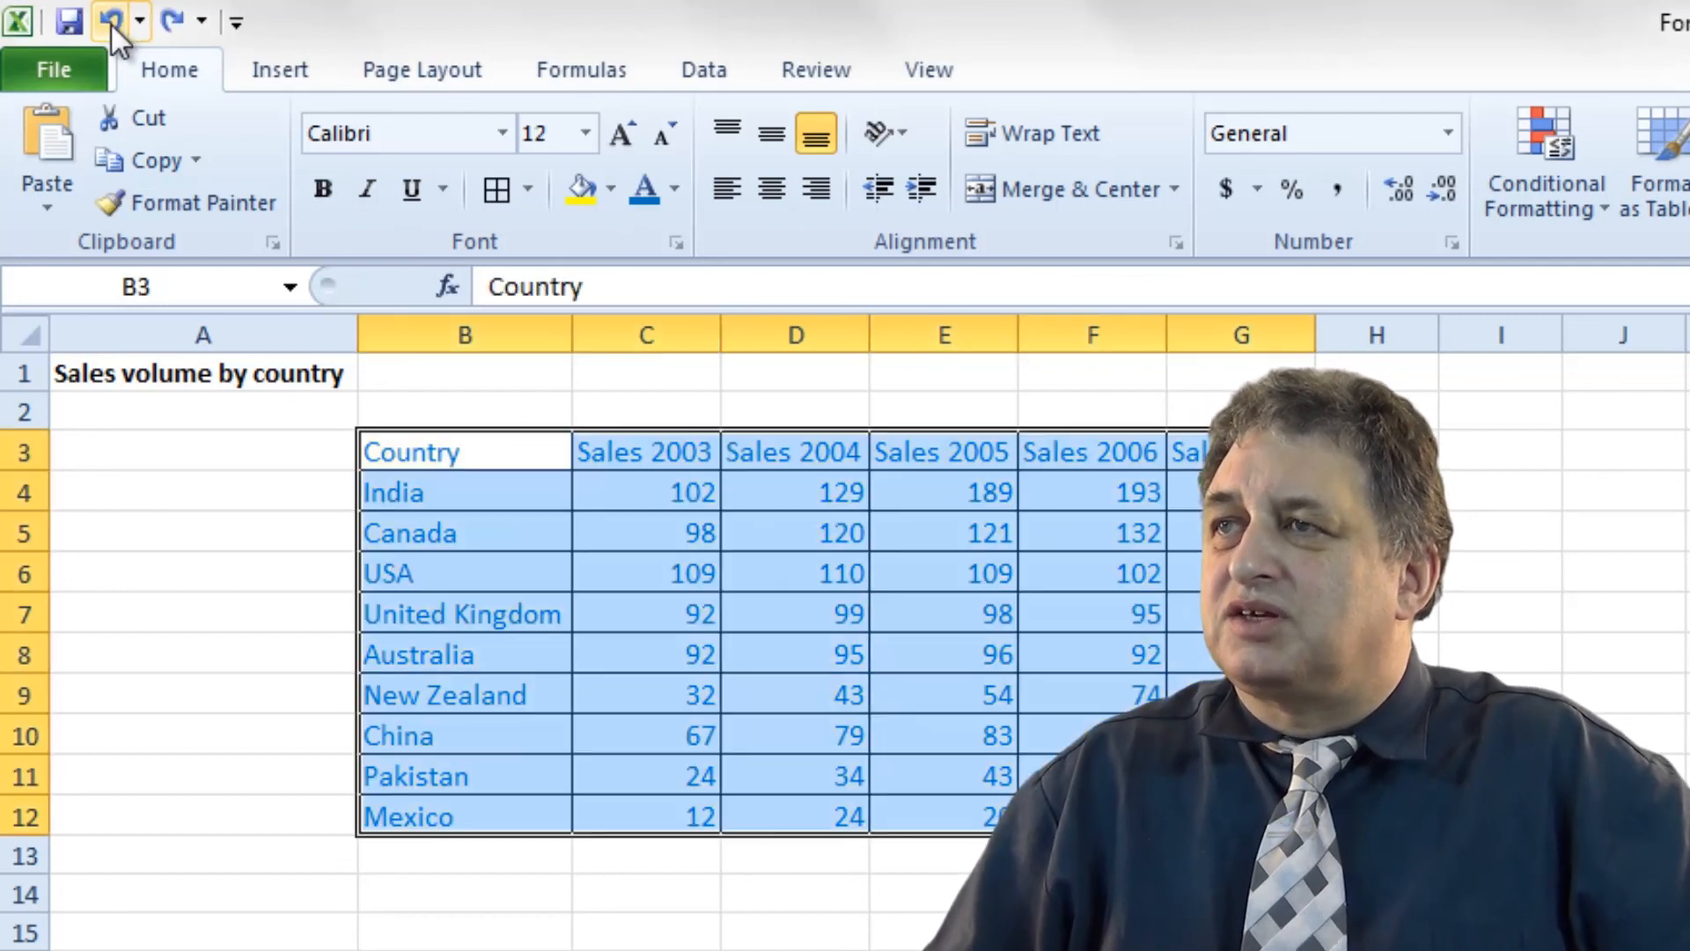
click(111, 24)
drag(472, 449, 1233, 814)
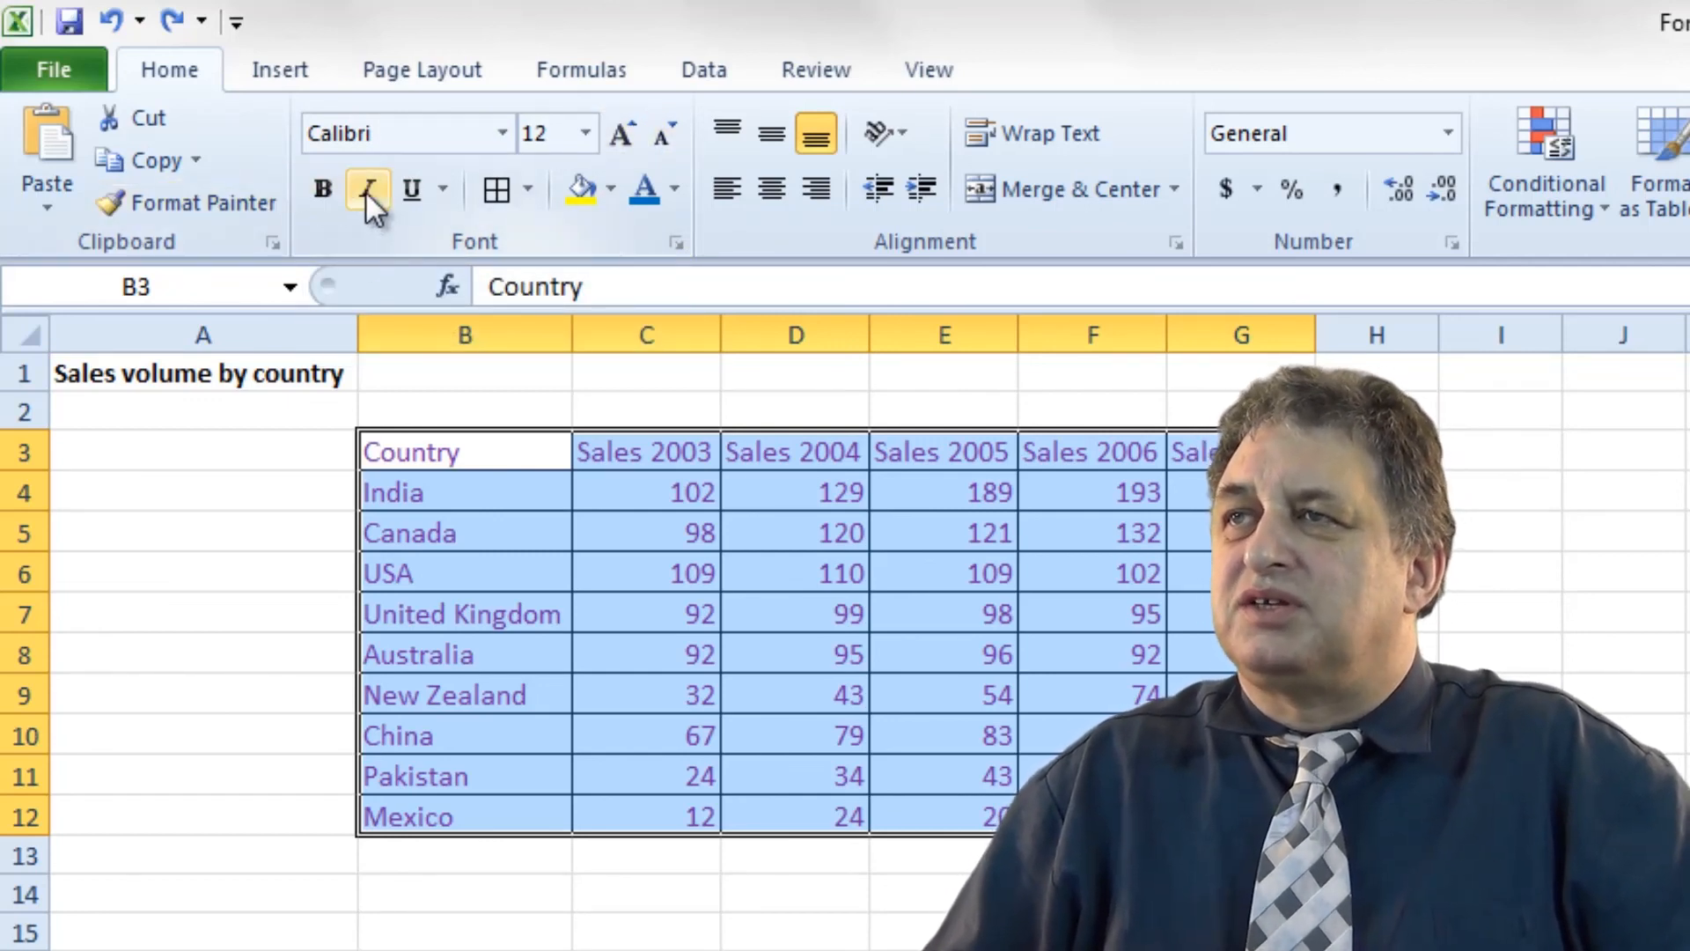
click(442, 190)
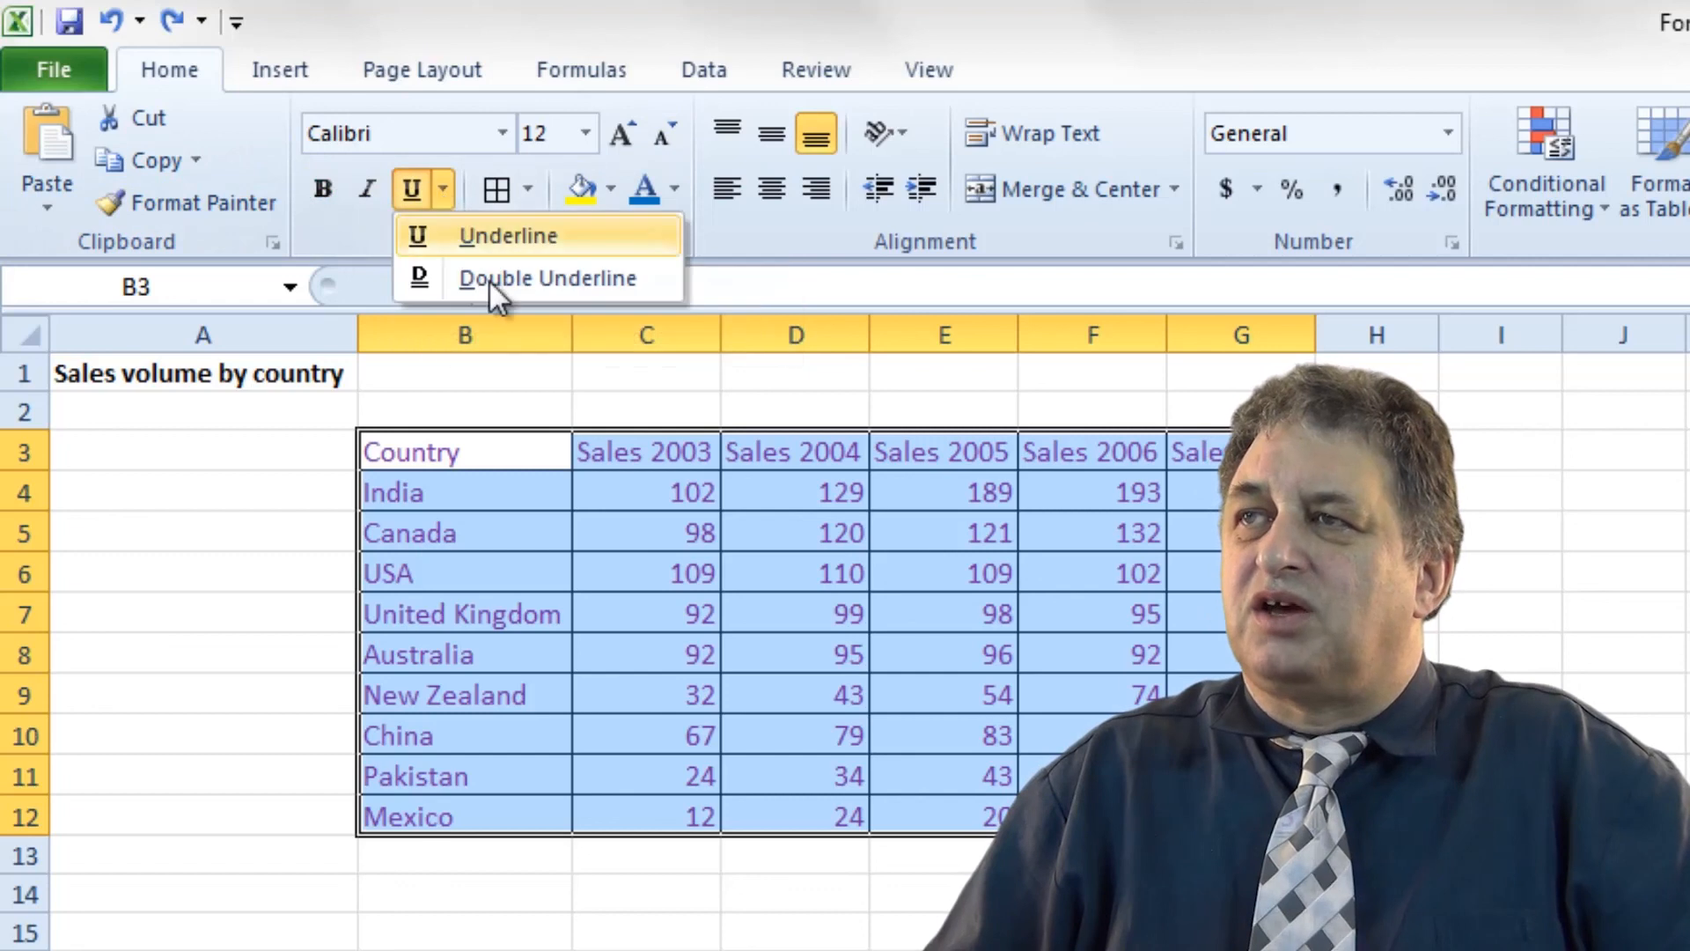
click(343, 24)
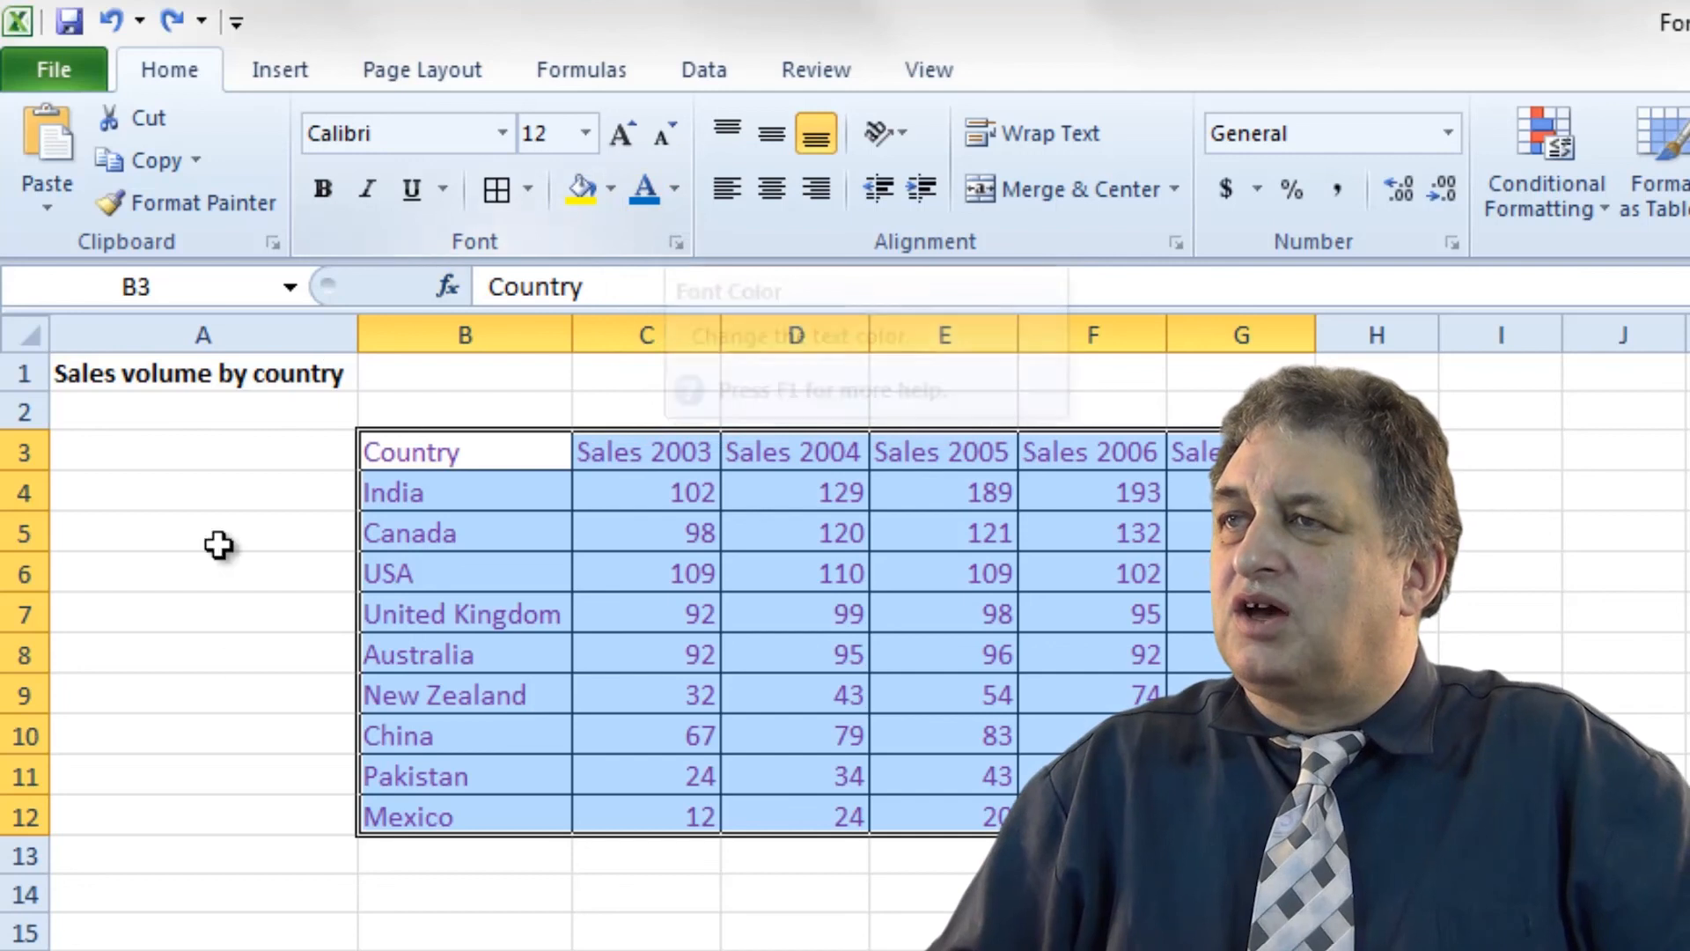
click(423, 950)
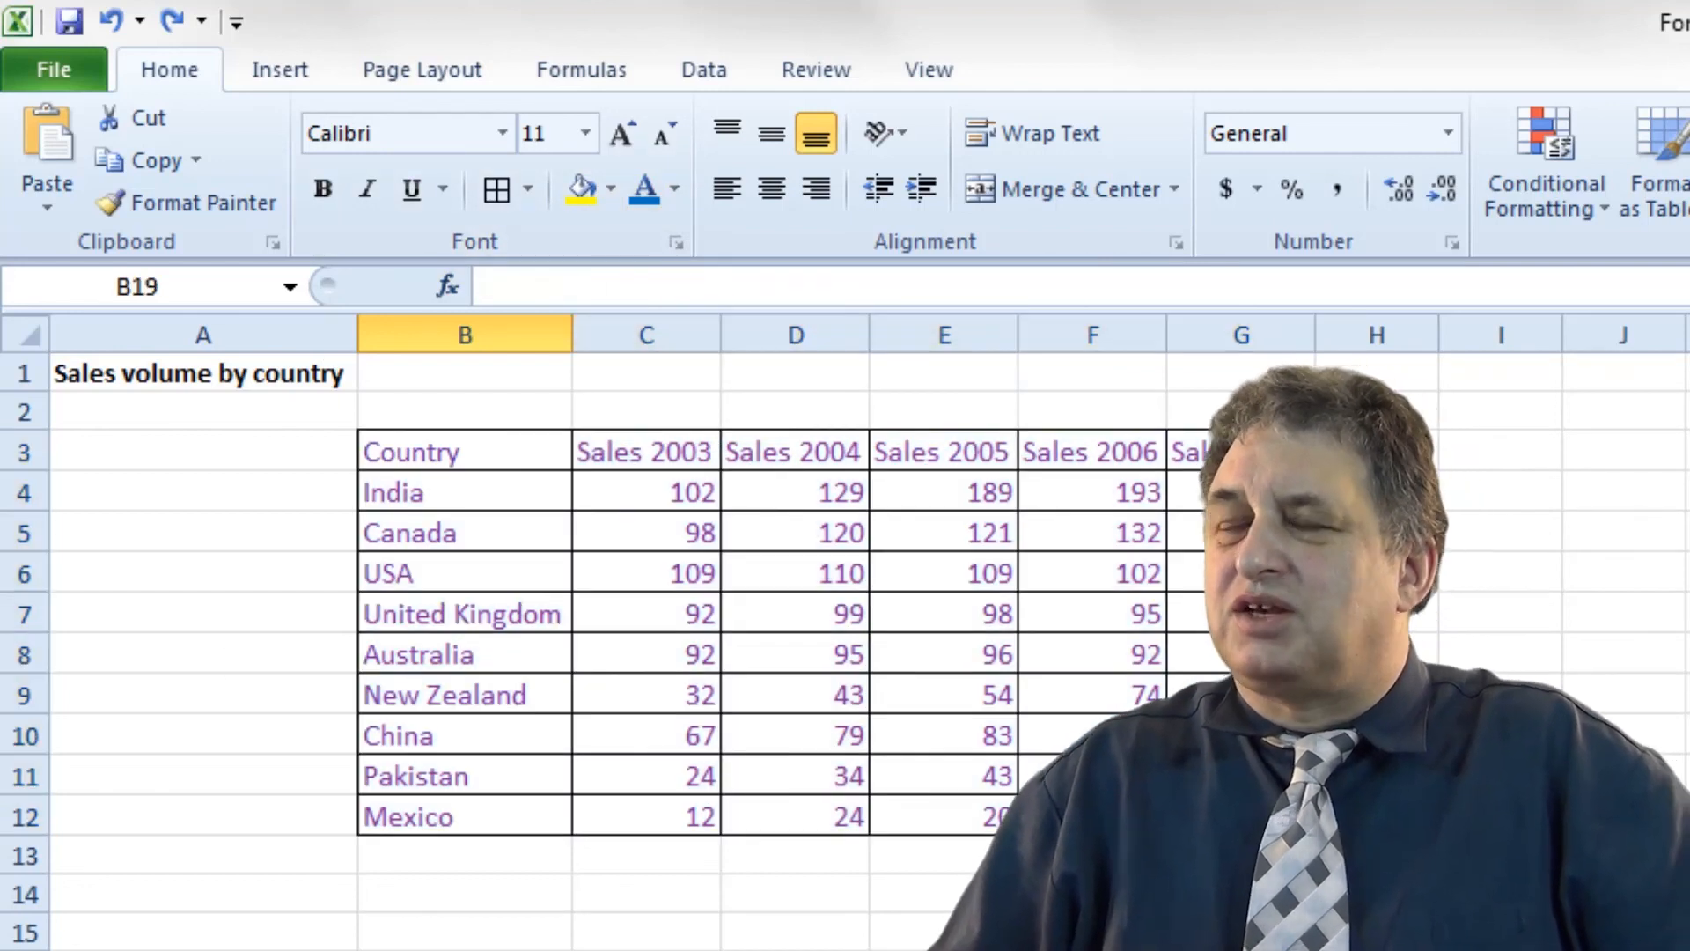